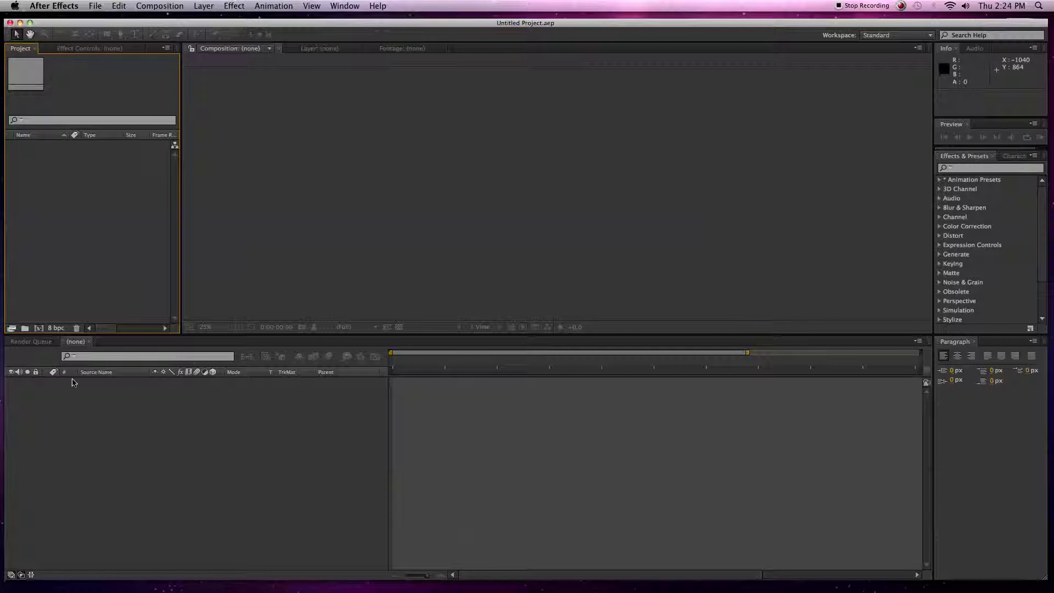
{"action": "left_click", "coordinate": [39, 342]}
{"action": "left_click", "coordinate": [70, 341]}
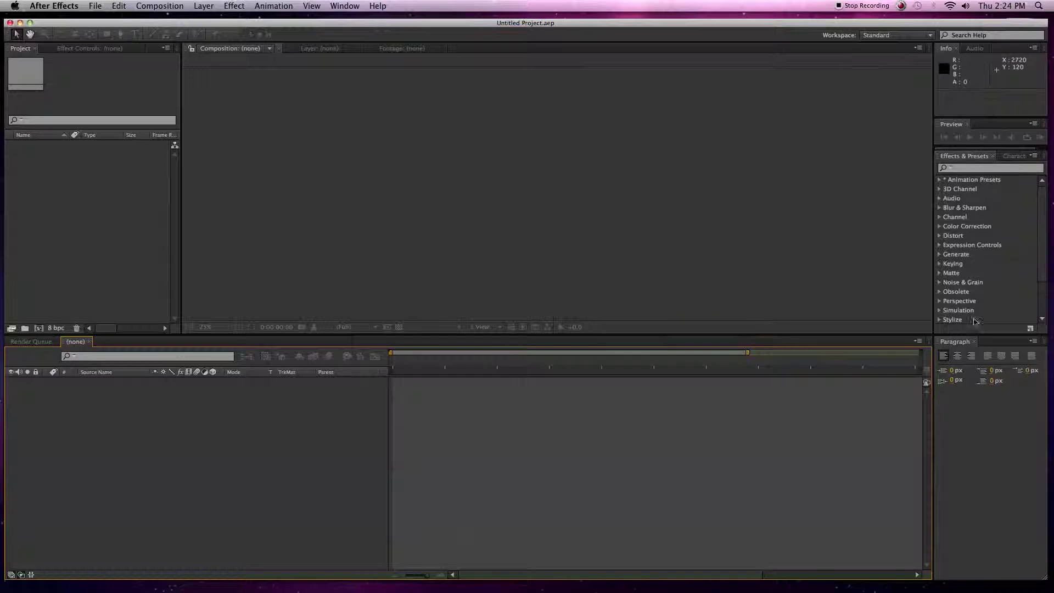
{"action": "left_click", "coordinate": [1021, 156]}
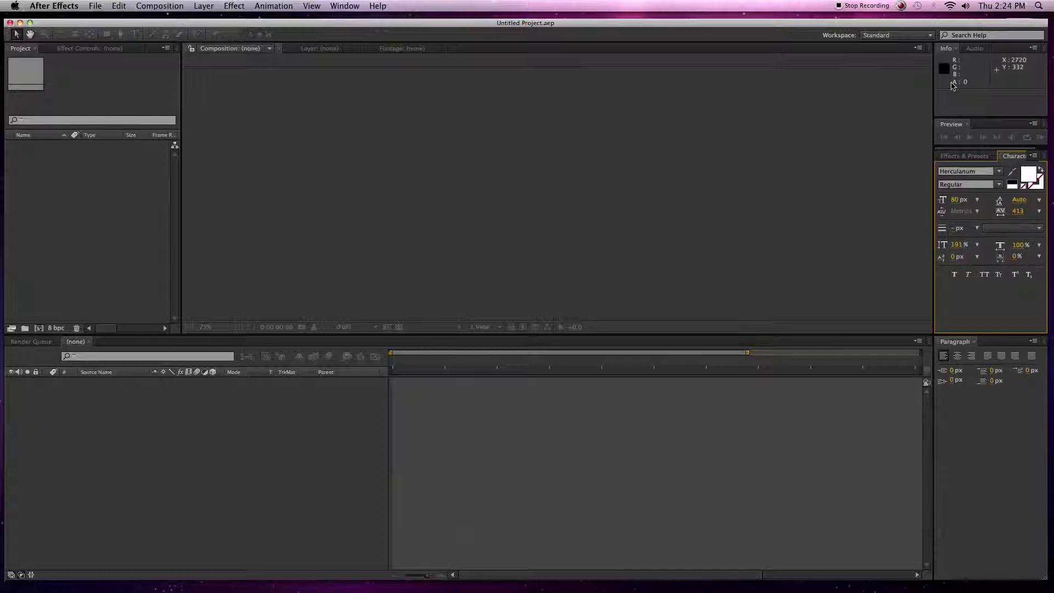
{"action": "left_click", "coordinate": [973, 49]}
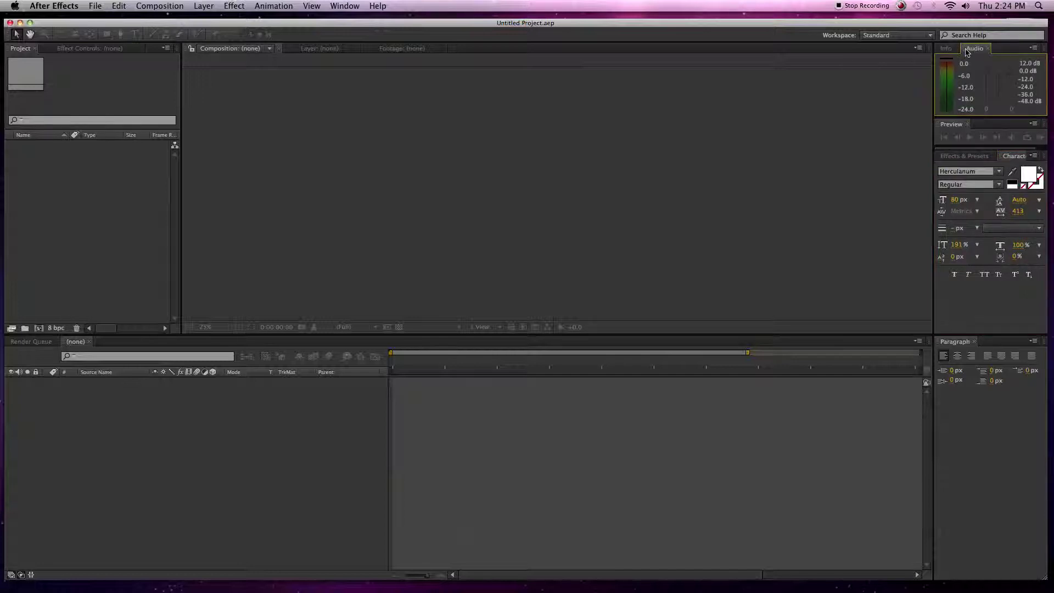
{"action": "left_click", "coordinate": [947, 49]}
- Start a new composition and set its width to 1920 px and its height to 1080 px
{"action": "left_click", "coordinate": [126, 204]}
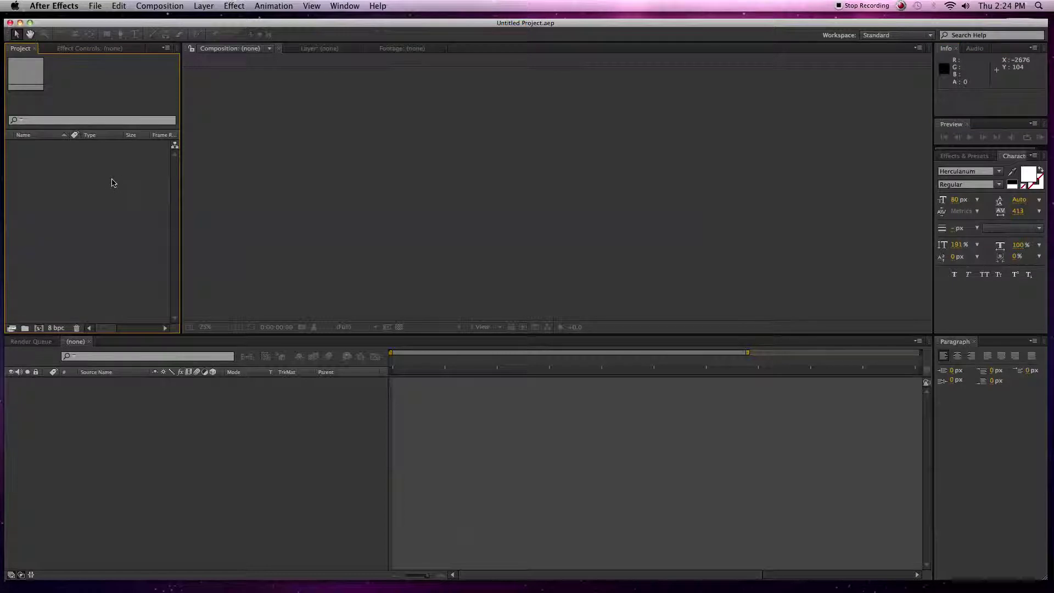
{"action": "right_click", "coordinate": [112, 183]}
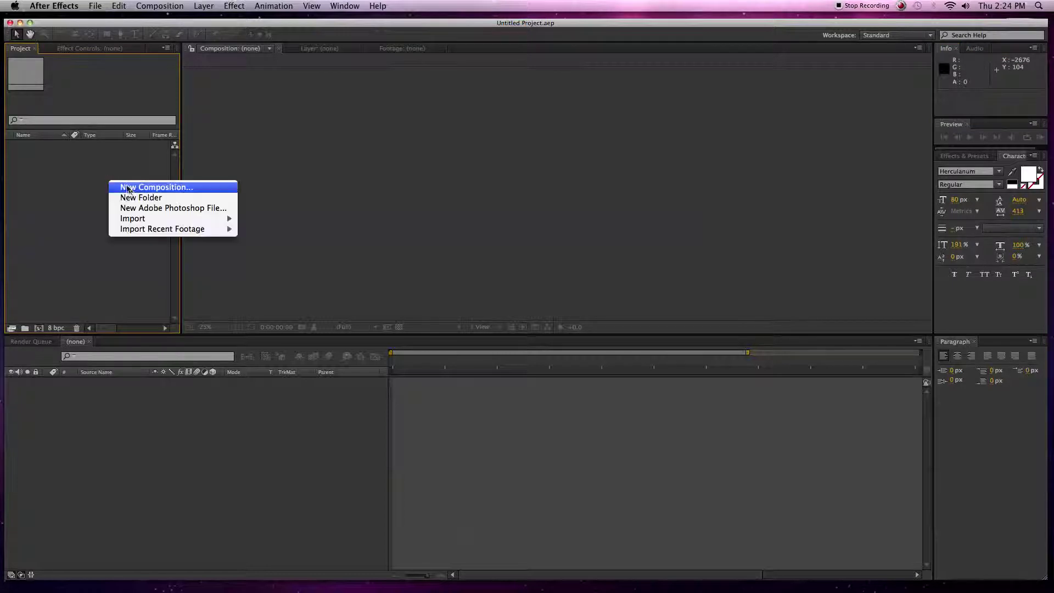
{"action": "left_click", "coordinate": [122, 185]}
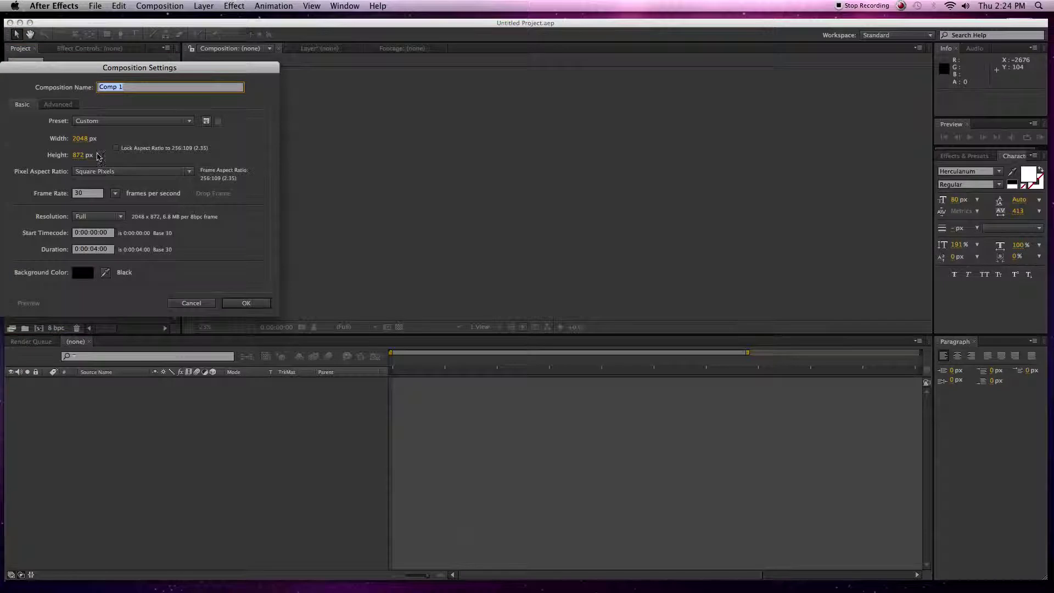
{"action": "left_click", "coordinate": [81, 138]}
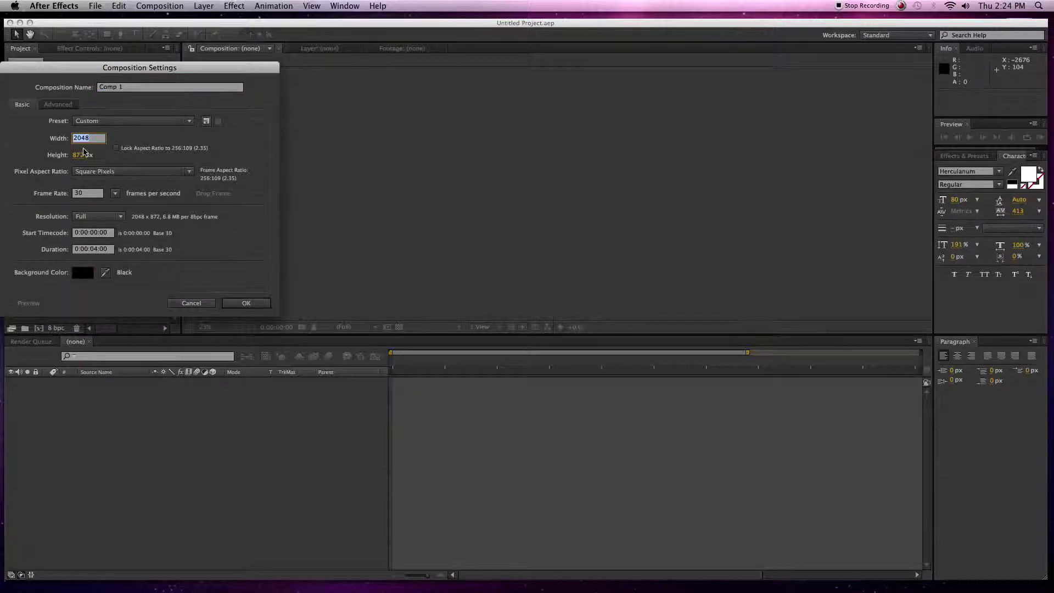
{"action": "type", "text": "1920"}
{"action": "key", "text": "Tab"}
{"action": "type", "text": "10"}
{"action": "type", "text": "80"}
{"action": "key", "text": "Up"}
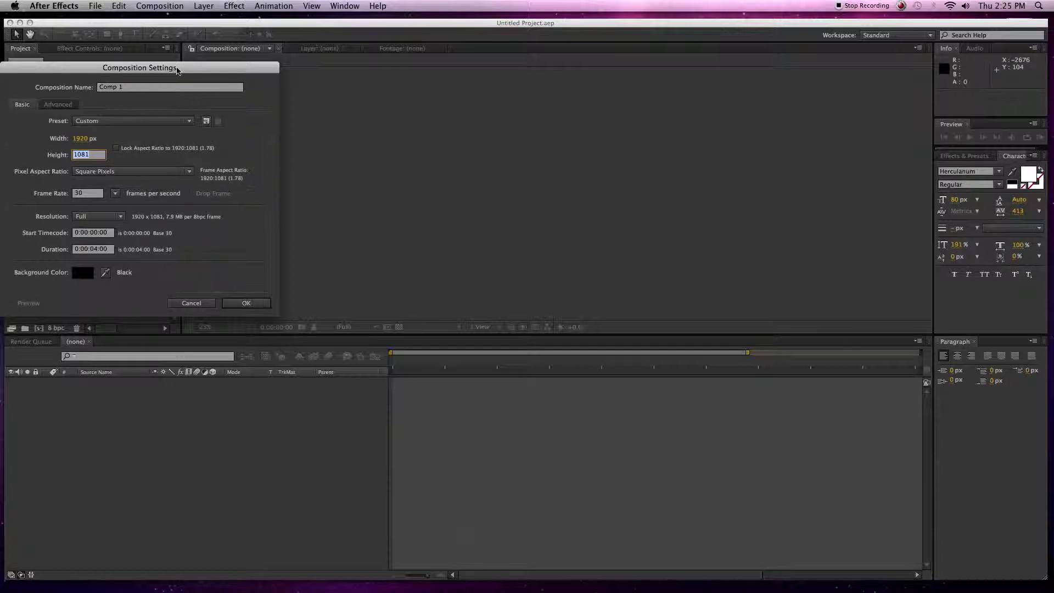
{"action": "left_click_drag", "start_coordinate": [175, 68], "coordinate": [179, 66]}
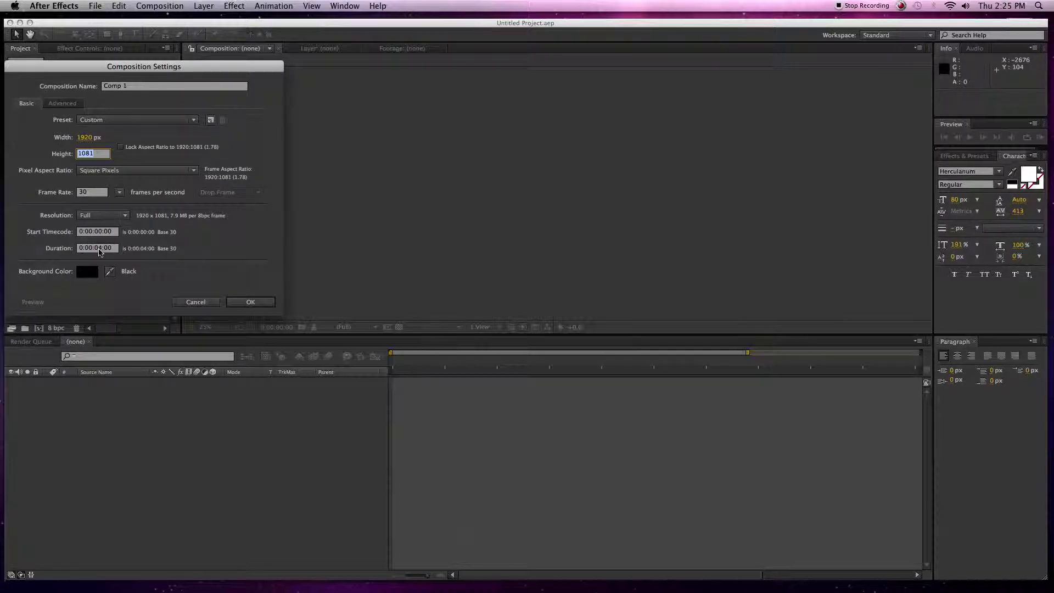
{"action": "left_click", "coordinate": [119, 192]}
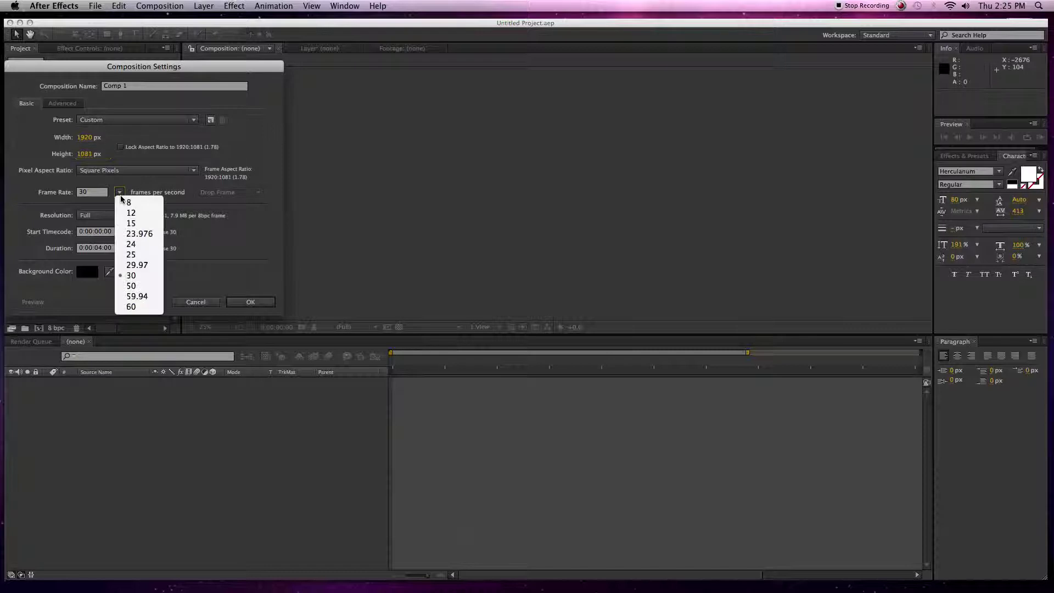
{"action": "left_click", "coordinate": [90, 154]}
{"action": "left_click", "coordinate": [87, 154]}
{"action": "type", "text": "1080"}
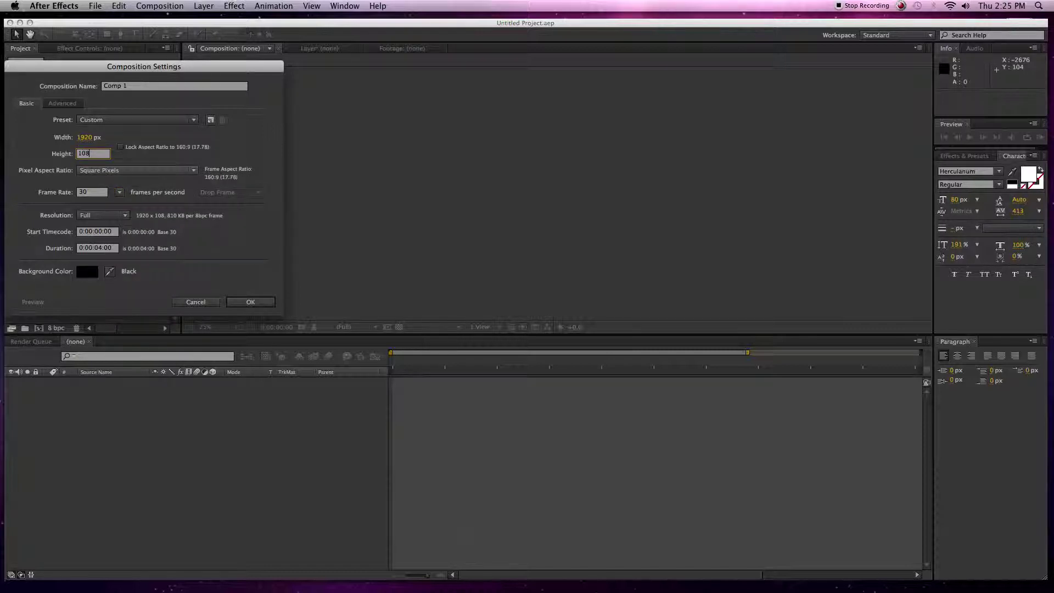
- Set the new composition's frame rate to 24 fps and its duration to 0:00:10:00
{"action": "left_click", "coordinate": [119, 192]}
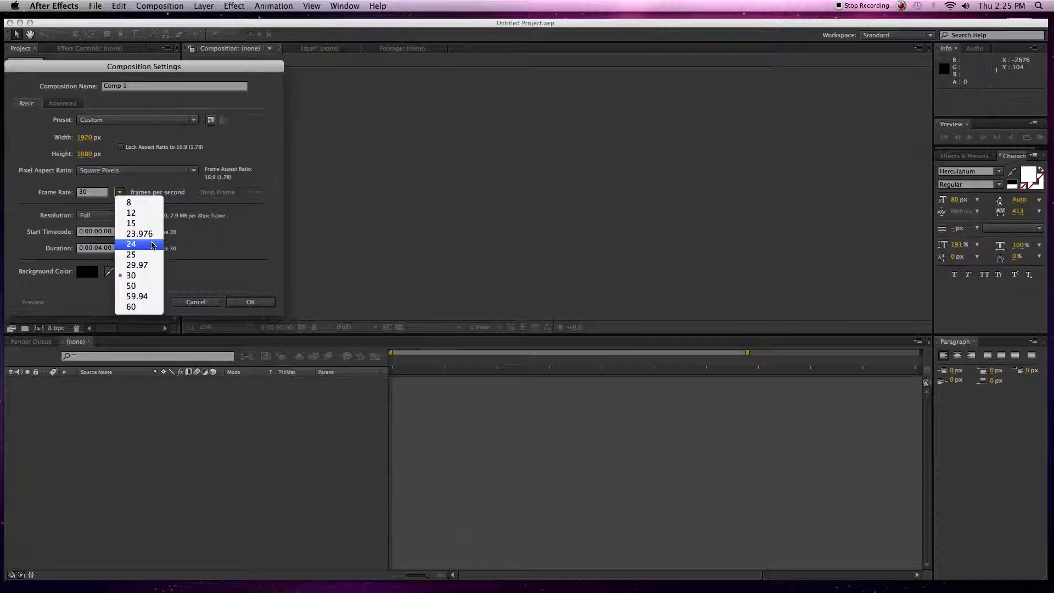
{"action": "left_click", "coordinate": [152, 245]}
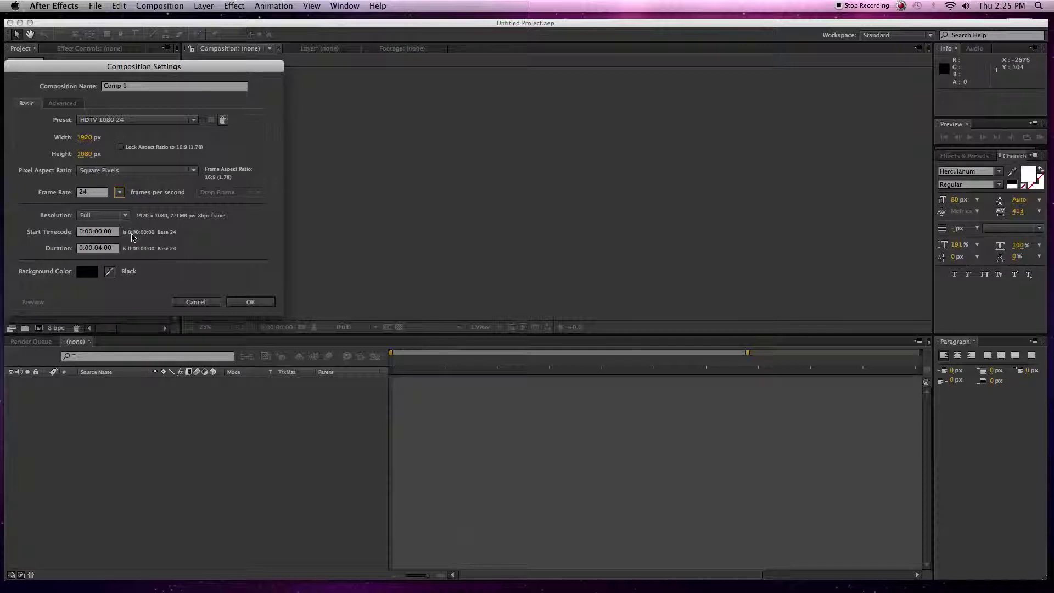
{"action": "left_click", "coordinate": [101, 249]}
{"action": "key", "text": "BackSpace"}
- Replace the default composition name with the person's name and create the composition
{"action": "left_click", "coordinate": [138, 87]}
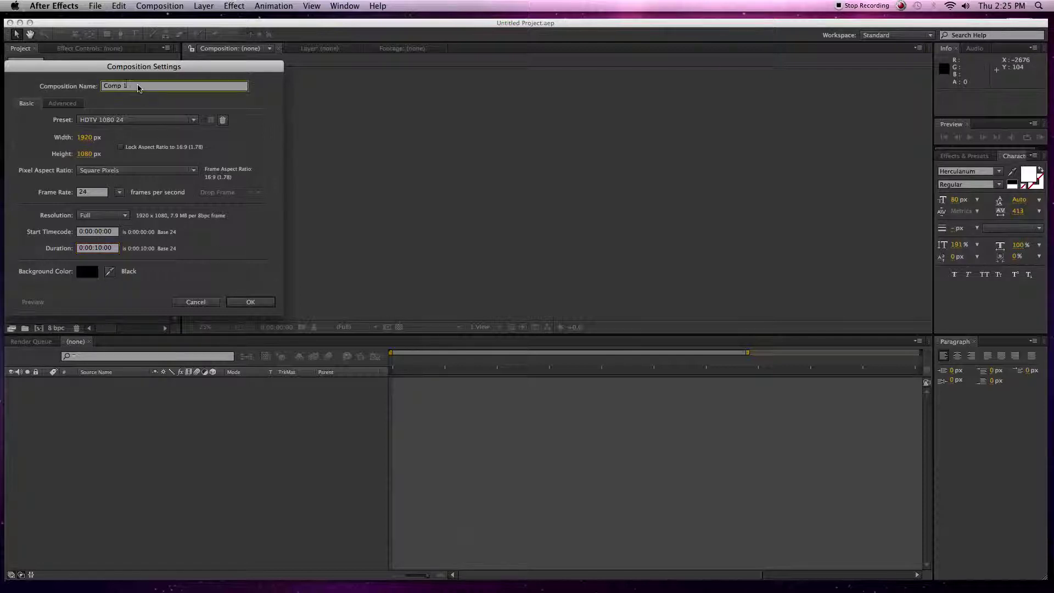
{"action": "key", "text": "BackSpace"}
{"action": "key", "text": "BackSpace"}
{"action": "key", "text": "BackSpace"}
{"action": "key", "text": "BackSpace"}
{"action": "type", "text": "ABH"}
{"action": "left_click", "coordinate": [248, 302]}
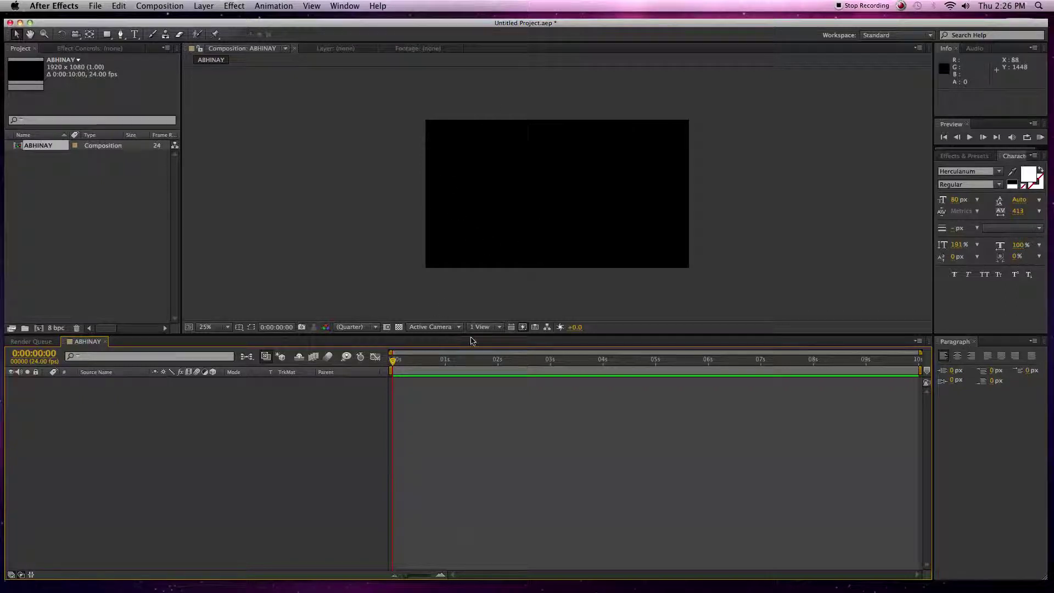
- Set the preview resolution to Full and the magnification of the composition view to Fit
{"action": "left_click", "coordinate": [377, 328]}
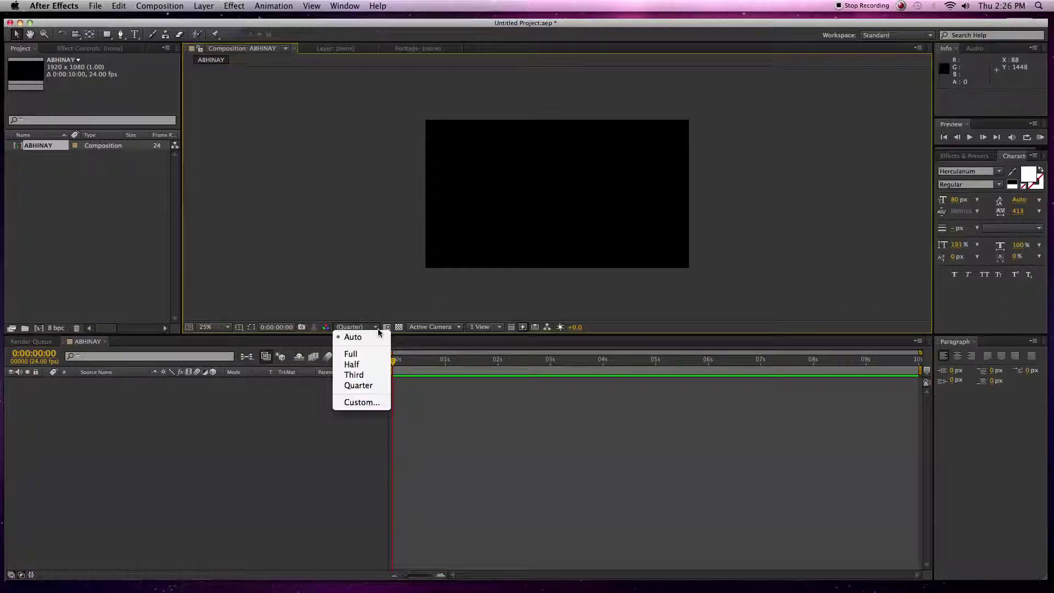
{"action": "left_click", "coordinate": [381, 360]}
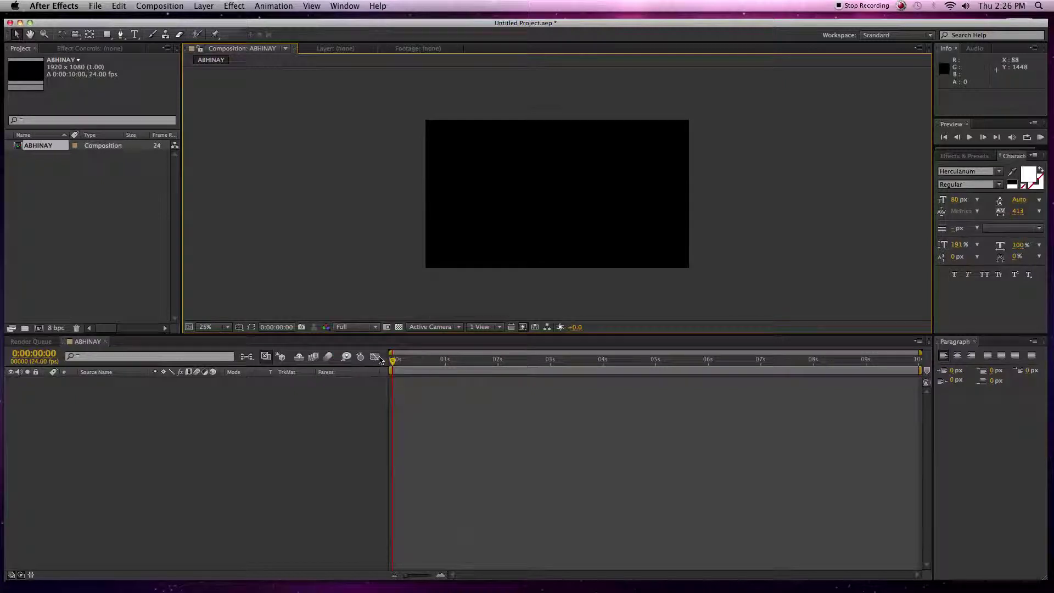
{"action": "scroll", "coordinate": [499, 252], "scroll_direction": "down", "scroll_amount": 1}
{"action": "scroll", "coordinate": [499, 252], "scroll_direction": "up", "scroll_amount": 2}
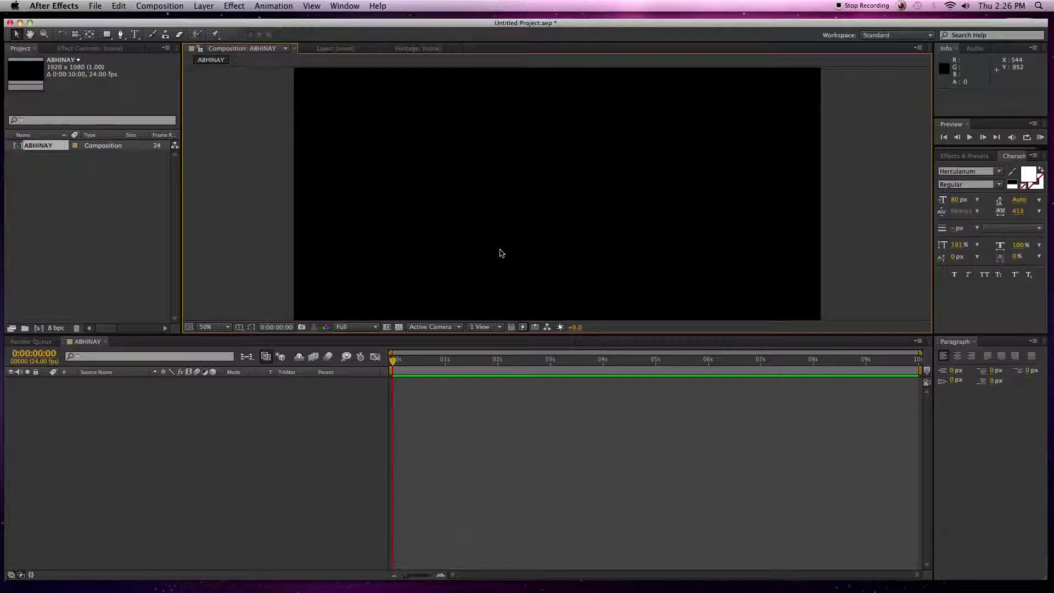
{"action": "left_click", "coordinate": [226, 327]}
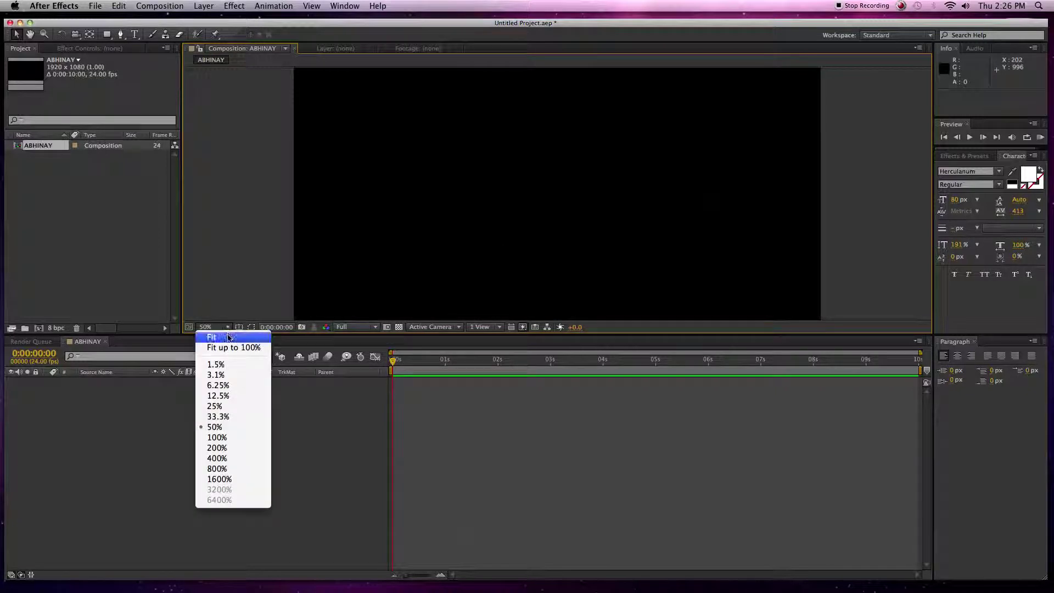
{"action": "left_click", "coordinate": [229, 337]}
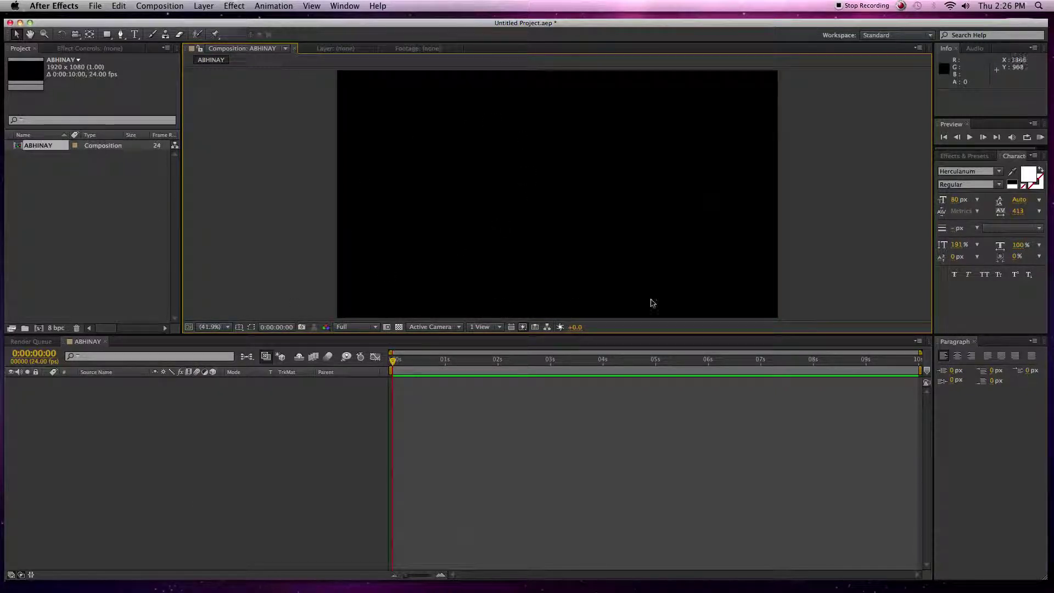
- Make the composition viewer taller, try 50% magnification, and return the view to Fit
{"action": "mouse_move", "coordinate": [435, 333]}
{"action": "left_mouse_down"}
{"action": "mouse_move", "coordinate": [436, 453]}
{"action": "mouse_move", "coordinate": [436, 255]}
{"action": "mouse_move", "coordinate": [436, 425]}
{"action": "mouse_move", "coordinate": [436, 353]}
{"action": "left_mouse_up"}
{"action": "left_click", "coordinate": [228, 348]}
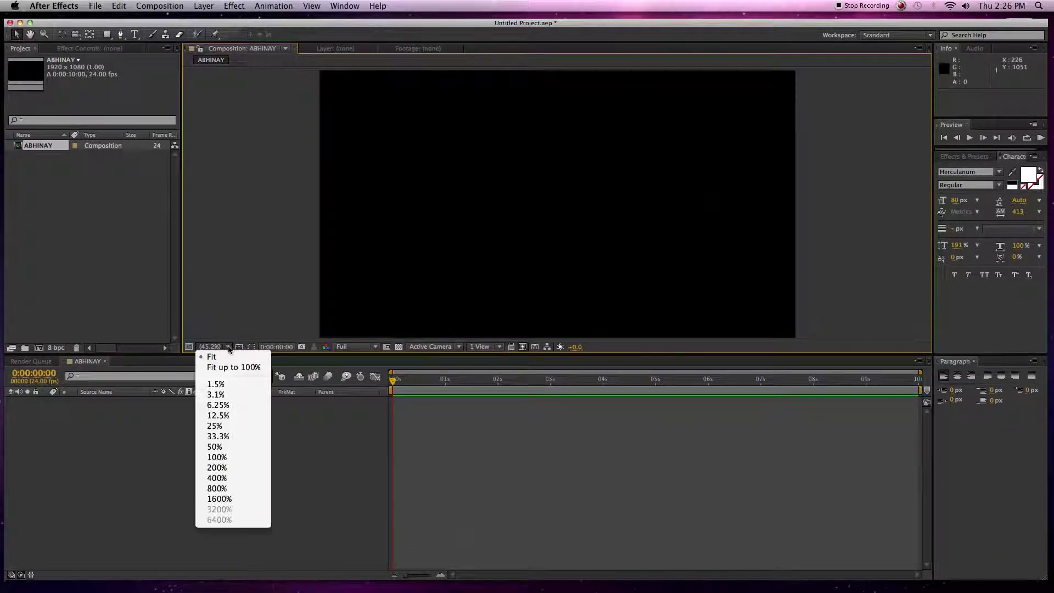
{"action": "left_click", "coordinate": [251, 446]}
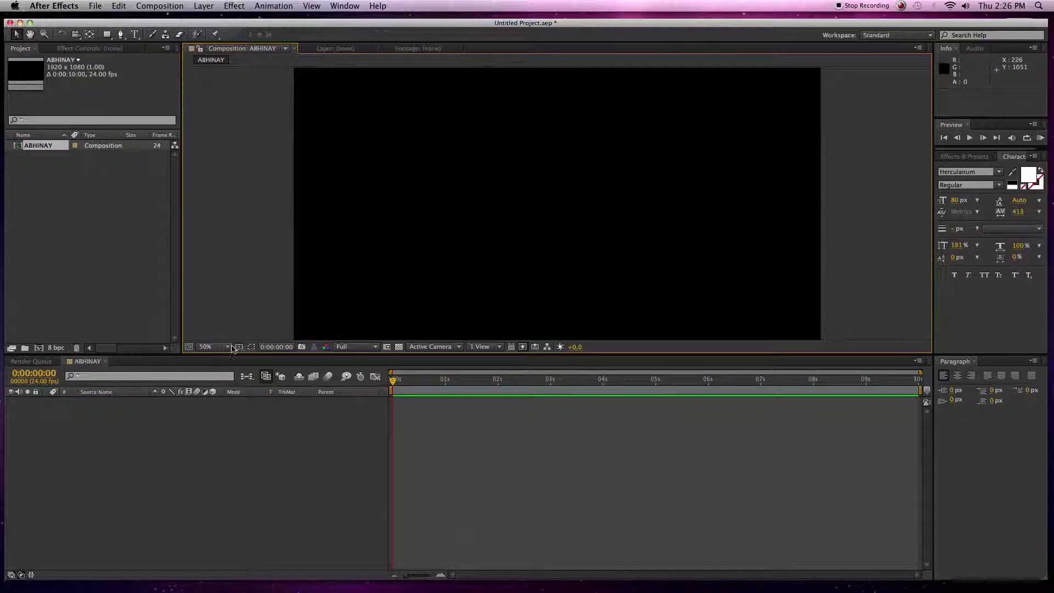
{"action": "left_click", "coordinate": [229, 348]}
{"action": "left_click", "coordinate": [231, 356]}
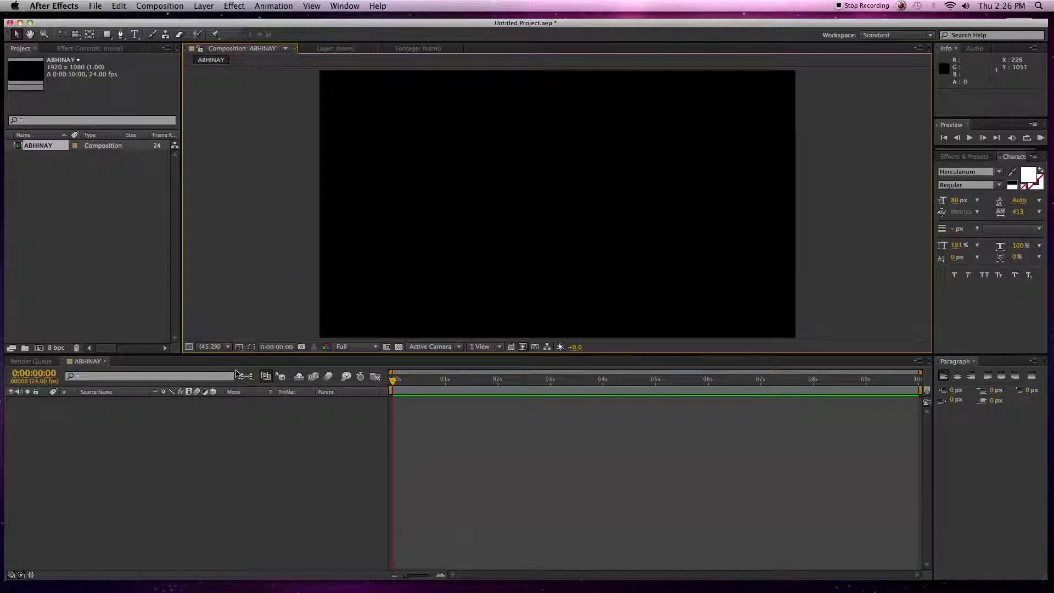
- Toggle the transparency grid on and off, view the composition's flowchart, and return to the composition view
{"action": "left_click", "coordinate": [399, 347]}
{"action": "left_click", "coordinate": [399, 347]}
{"action": "left_click", "coordinate": [399, 347]}
{"action": "left_click", "coordinate": [399, 347]}
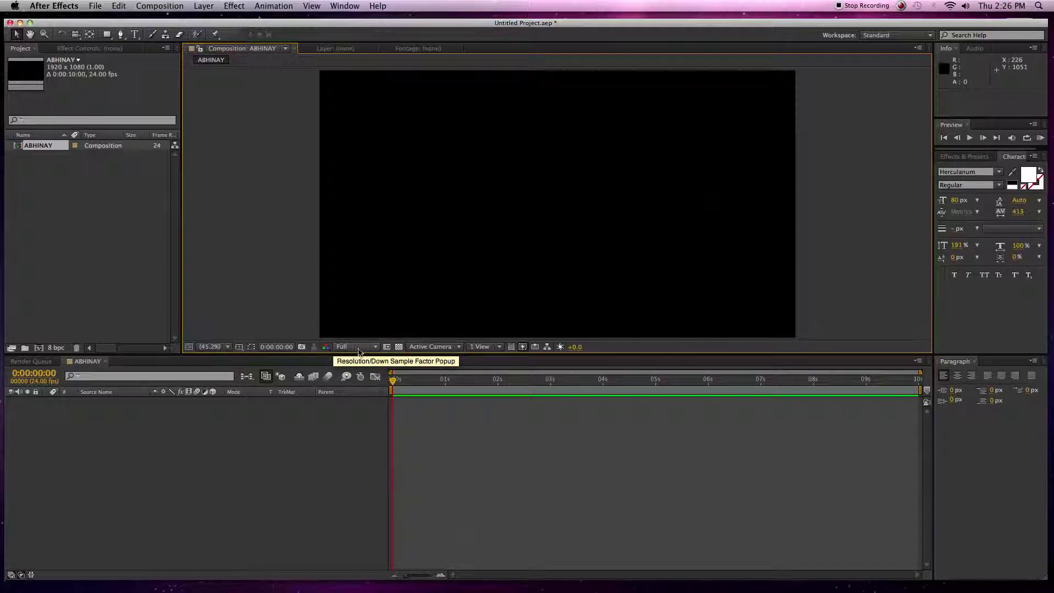
{"action": "left_click", "coordinate": [546, 348]}
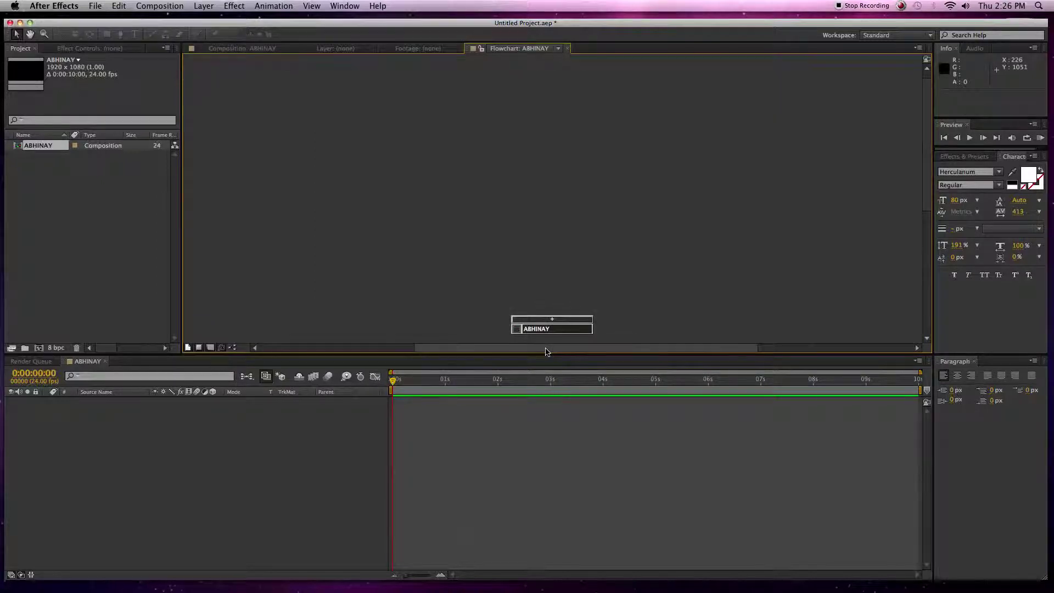
{"action": "left_click", "coordinate": [270, 48]}
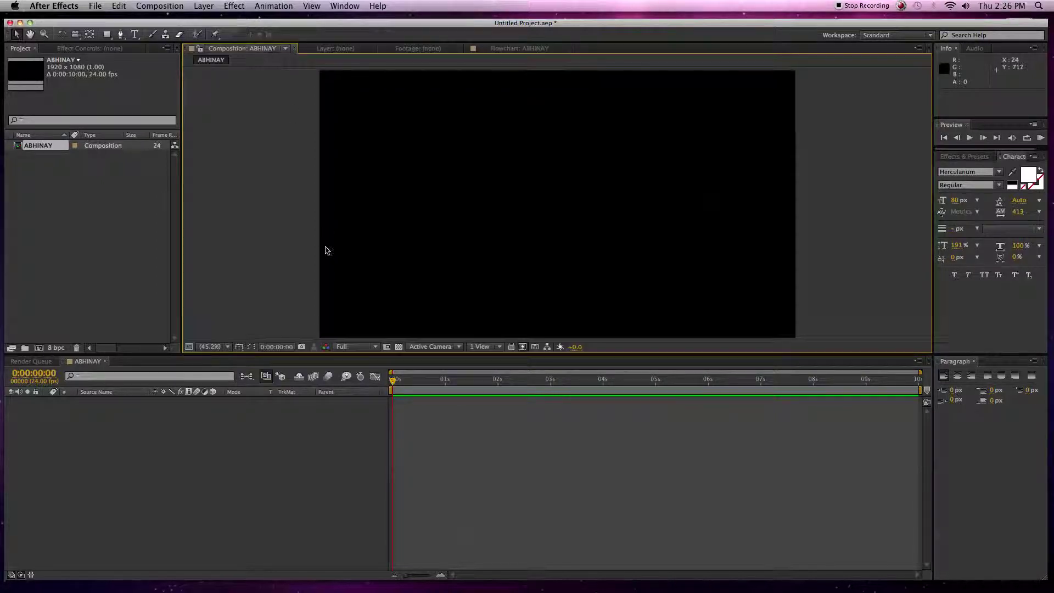
- Import 01.psd from the AE TRAINING folder on the DATA drive as a Composition with Editable Layer Styles
{"action": "right_click", "coordinate": [88, 207]}
{"action": "mouse_move", "coordinate": [125, 246]}
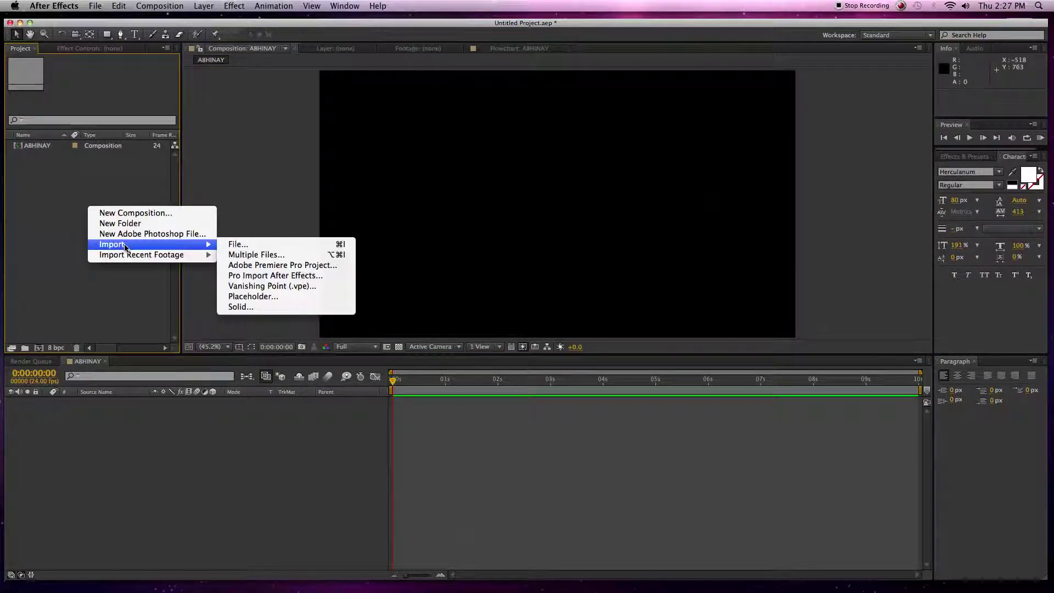
{"action": "left_click", "coordinate": [238, 245]}
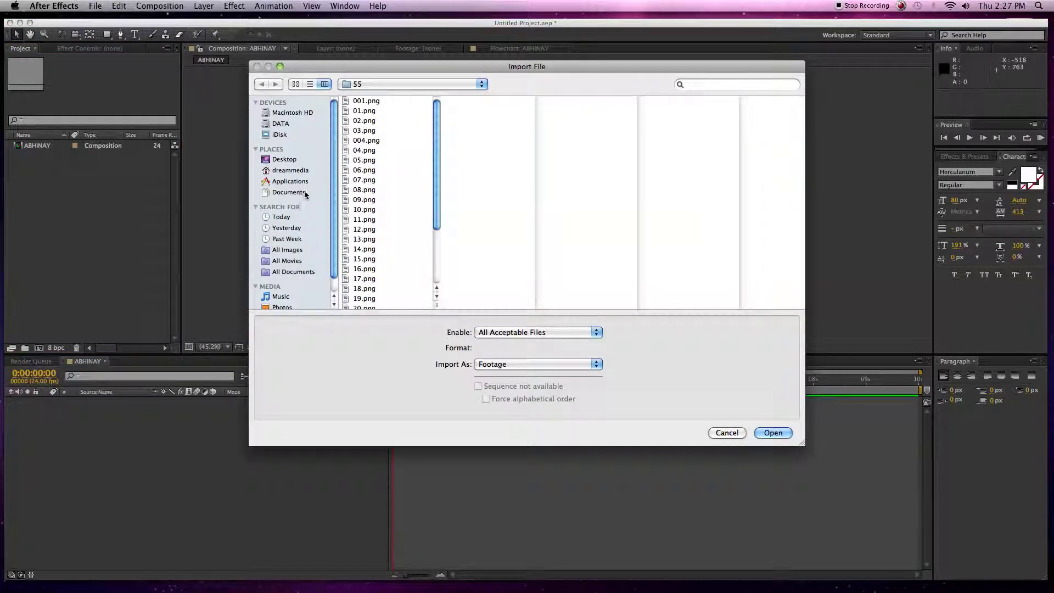
{"action": "left_click", "coordinate": [284, 124]}
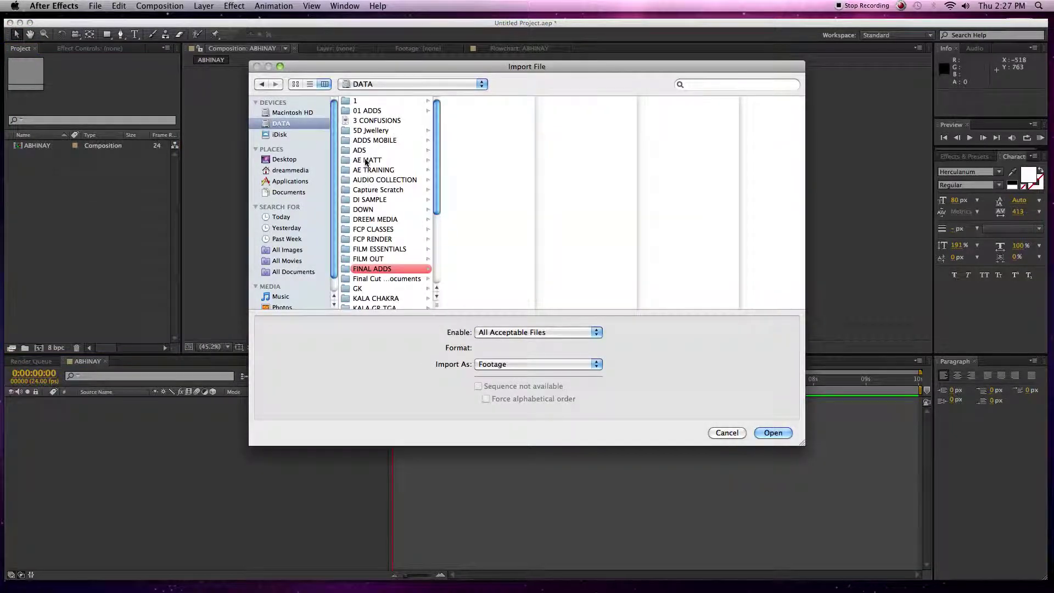
{"action": "left_click", "coordinate": [366, 170]}
{"action": "left_click", "coordinate": [450, 102]}
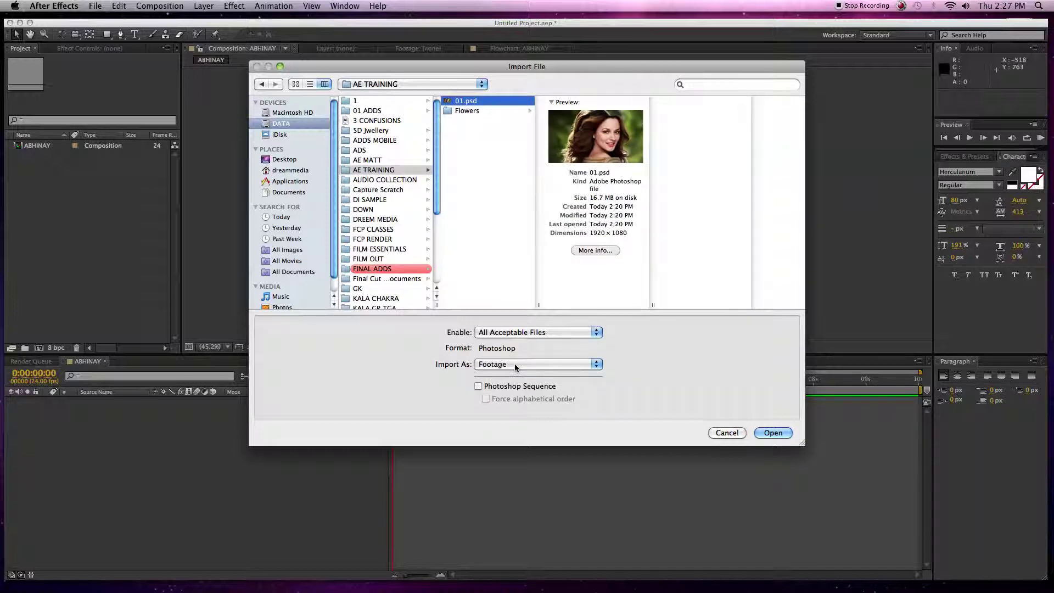
{"action": "left_click", "coordinate": [504, 365]}
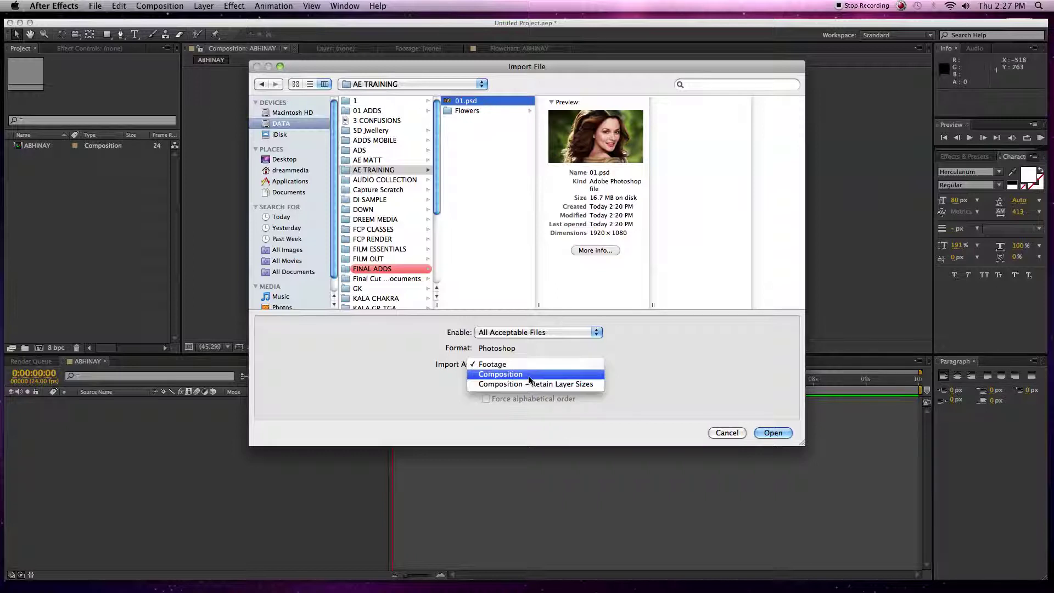
{"action": "left_click", "coordinate": [529, 375]}
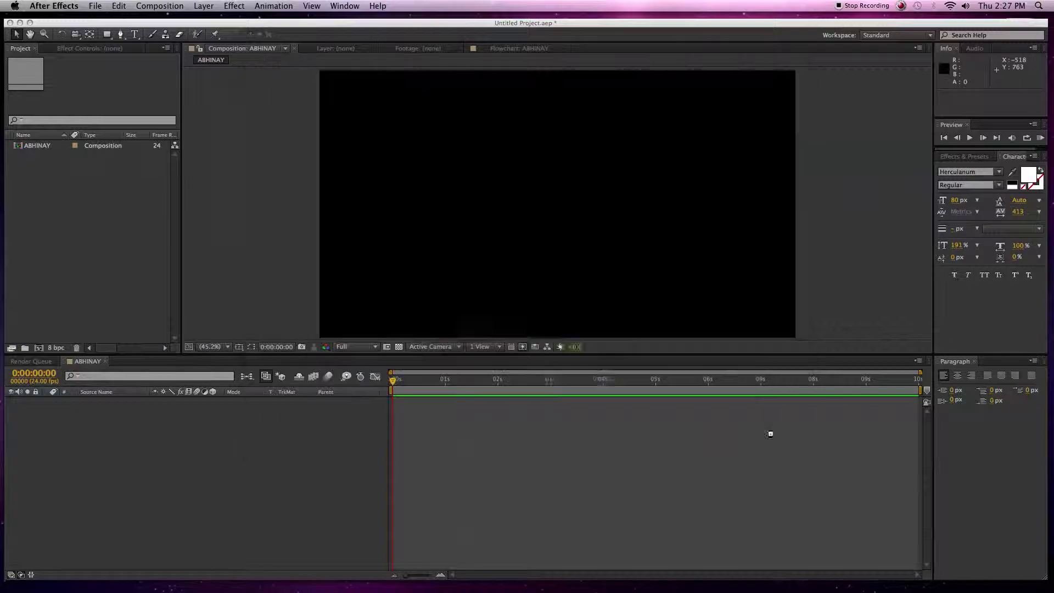
{"action": "left_click", "coordinate": [772, 434]}
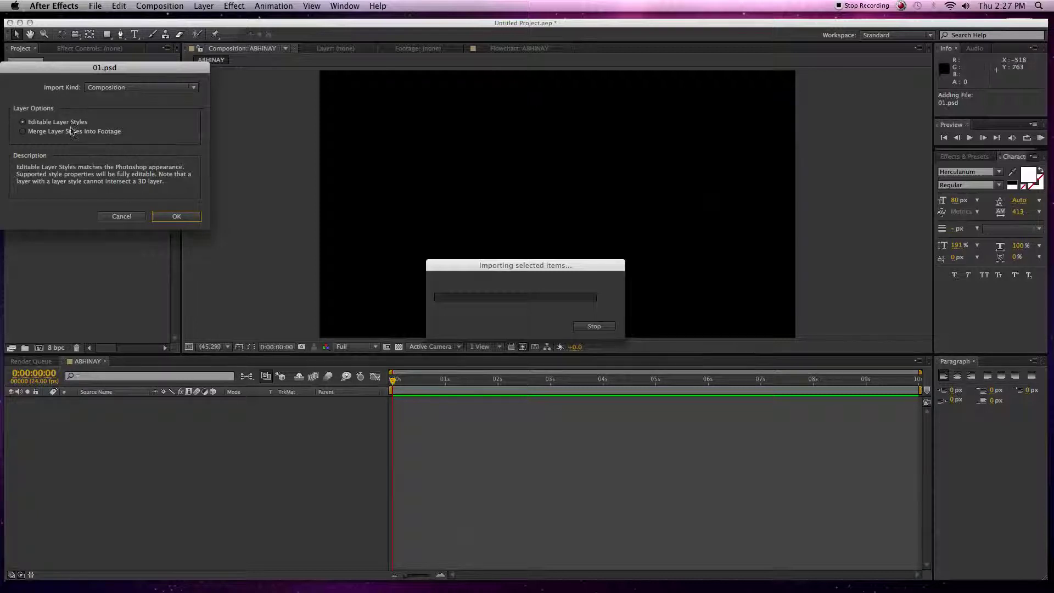
{"action": "left_click", "coordinate": [176, 217]}
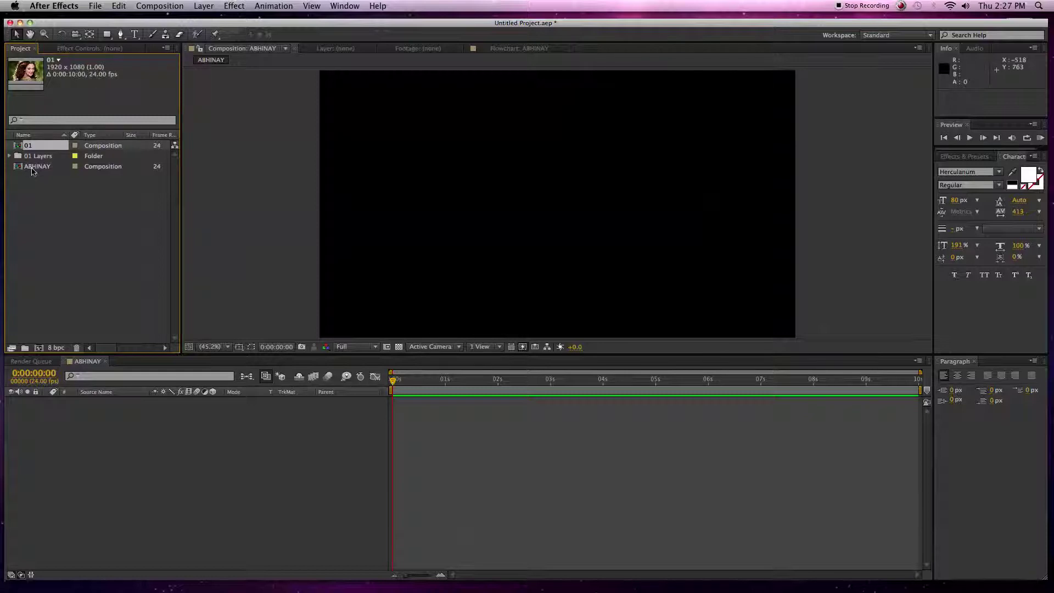
- Expand the 01 Layers folder and examine each imported Photoshop layer's thumbnail and details
{"action": "left_click", "coordinate": [9, 157]}
{"action": "left_click", "coordinate": [45, 169]}
{"action": "left_click", "coordinate": [47, 178]}
{"action": "left_click", "coordinate": [48, 188]}
{"action": "left_click", "coordinate": [51, 198]}
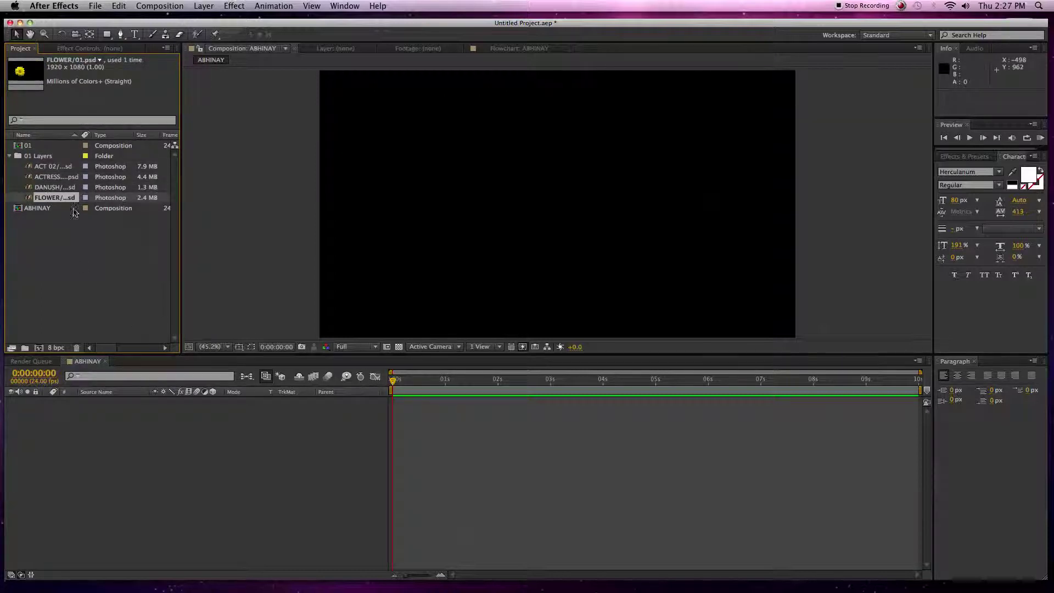
- Add the FLOWER layer to the empty 1920 x 1080 composition, and place the other three imported Photoshop layers beneath it
{"action": "left_click_drag", "start_coordinate": [47, 199], "coordinate": [62, 418]}
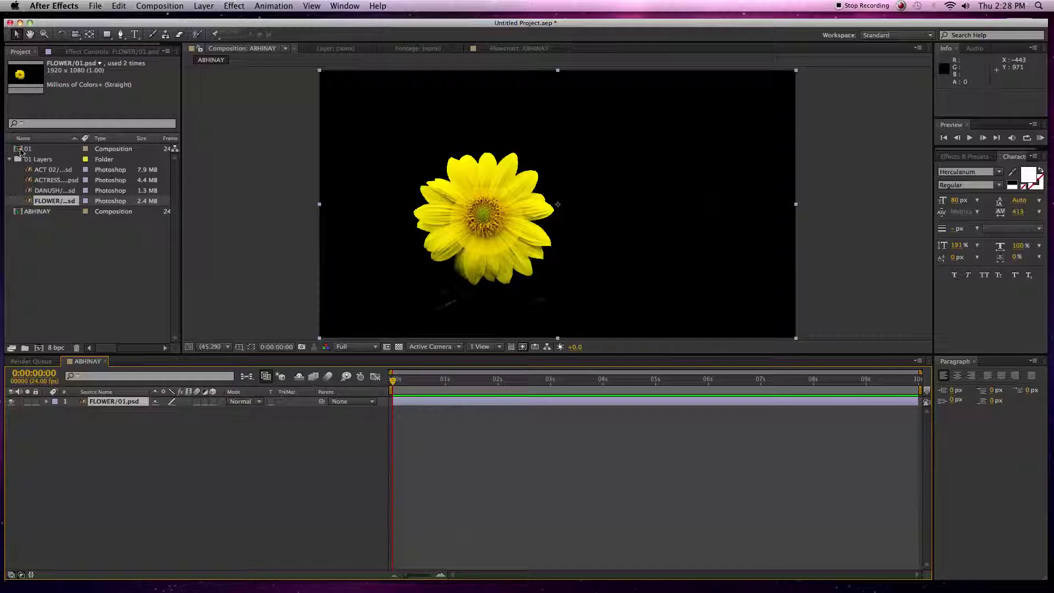
{"action": "left_click", "coordinate": [18, 213]}
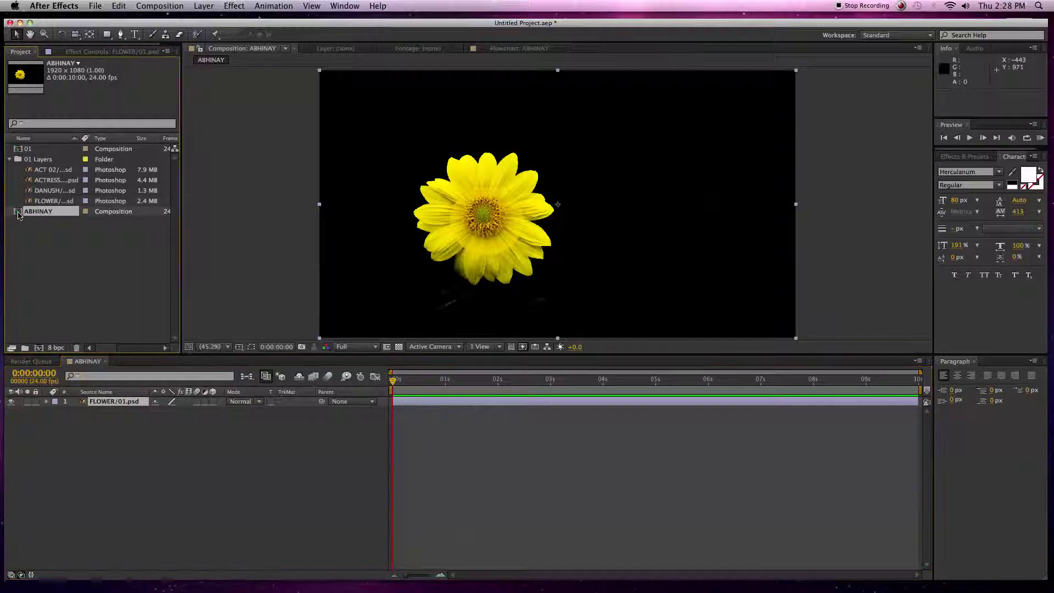
{"action": "left_click", "coordinate": [20, 151]}
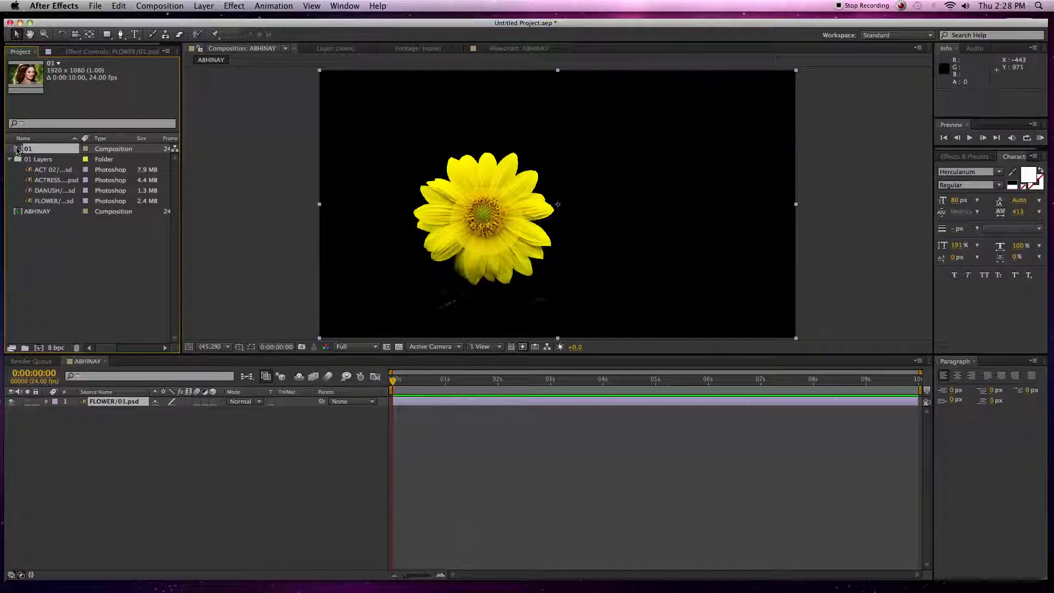
{"action": "left_click", "coordinate": [44, 191]}
{"action": "left_click", "coordinate": [48, 170], "text": "shift"}
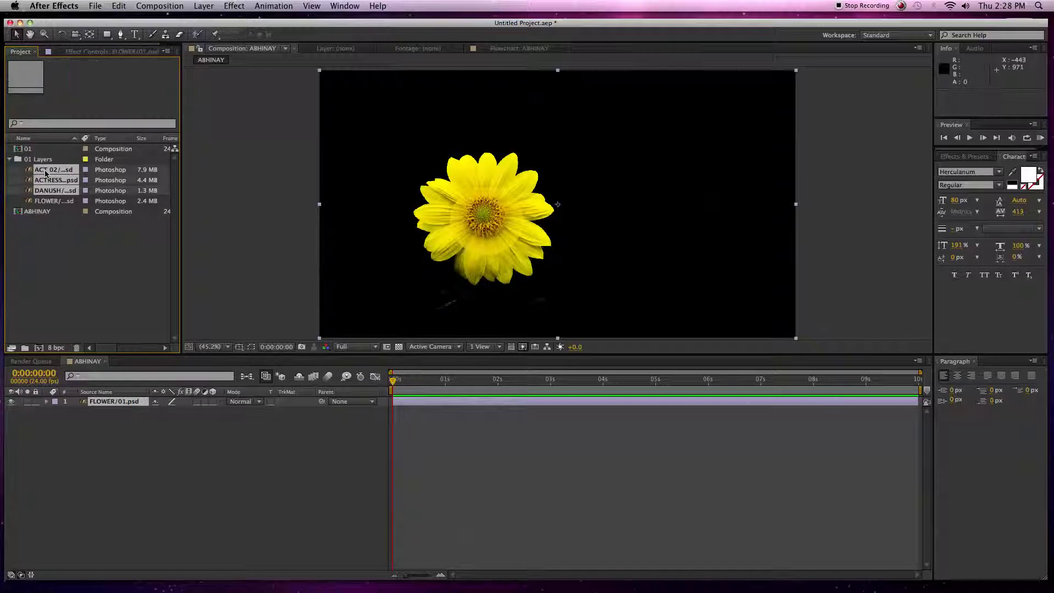
{"action": "left_click_drag", "start_coordinate": [91, 351], "coordinate": [98, 420]}
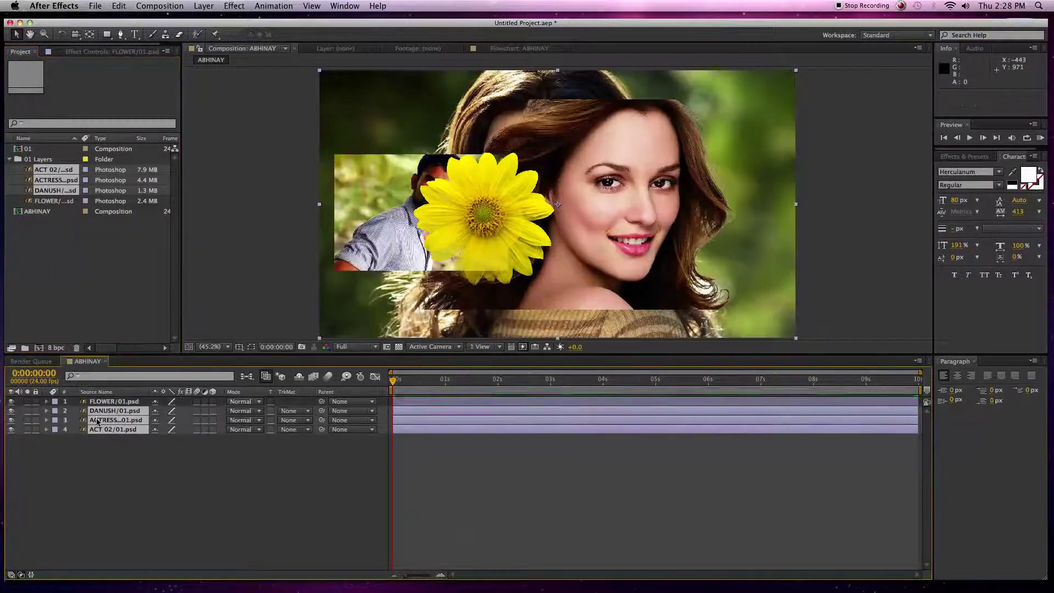
{"action": "left_click", "coordinate": [464, 482]}
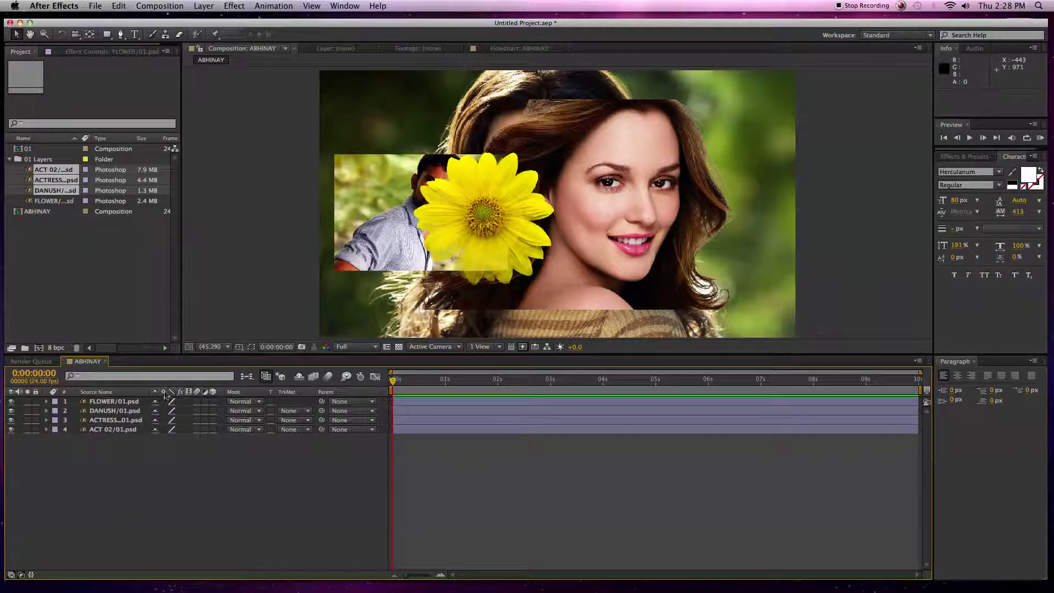
- Widen the layers' Source Name column and hide the three layers beneath FLOWER/01.psd
{"action": "left_click_drag", "start_coordinate": [146, 391], "coordinate": [199, 391]}
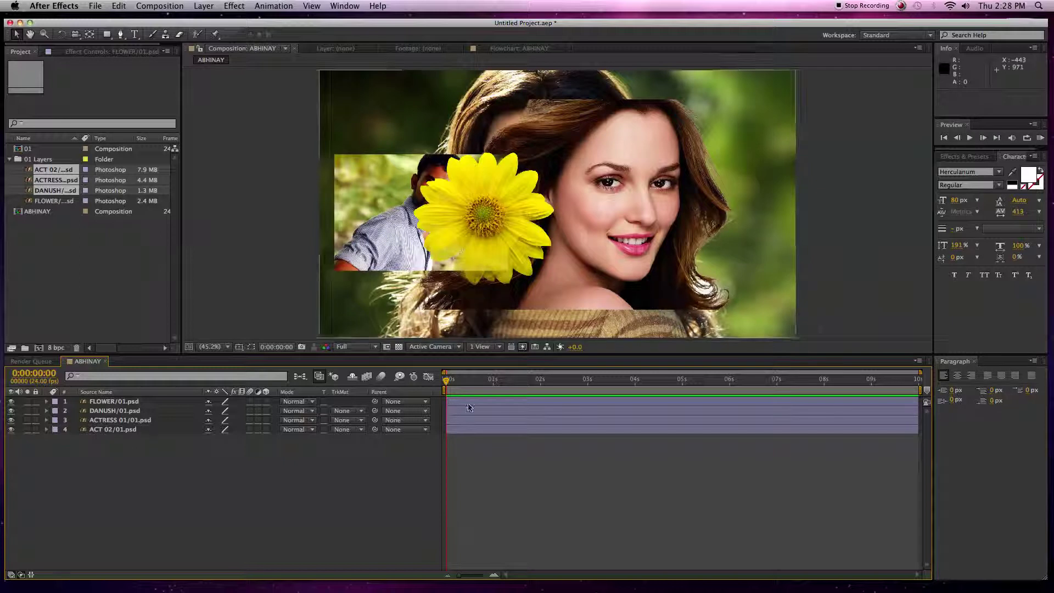
{"action": "left_click", "coordinate": [11, 411]}
{"action": "left_click", "coordinate": [11, 419]}
{"action": "left_click", "coordinate": [11, 429]}
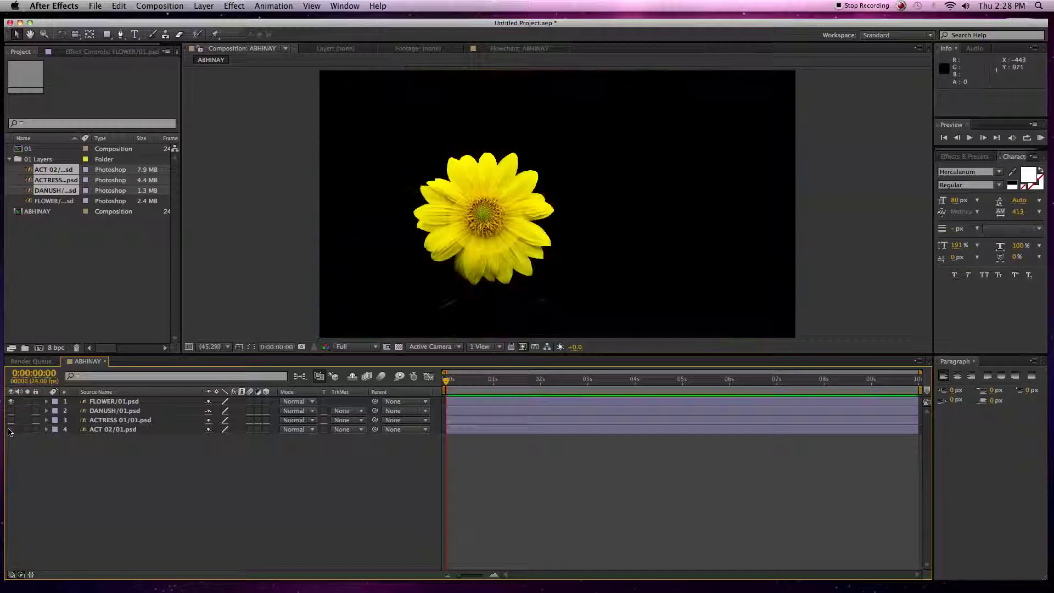
- Select the FLOWER/01.psd layer and expand its Transform properties
{"action": "left_click", "coordinate": [455, 404]}
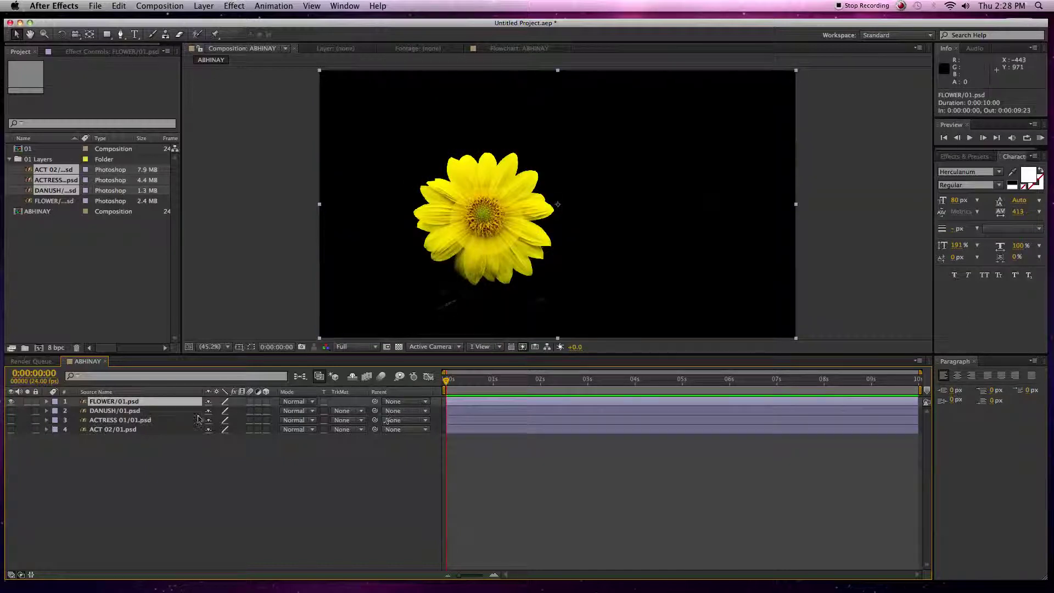
{"action": "mouse_move", "coordinate": [445, 380]}
{"action": "left_mouse_down"}
{"action": "mouse_move", "coordinate": [911, 381]}
{"action": "mouse_move", "coordinate": [446, 381]}
{"action": "left_mouse_up"}
{"action": "left_click", "coordinate": [46, 401]}
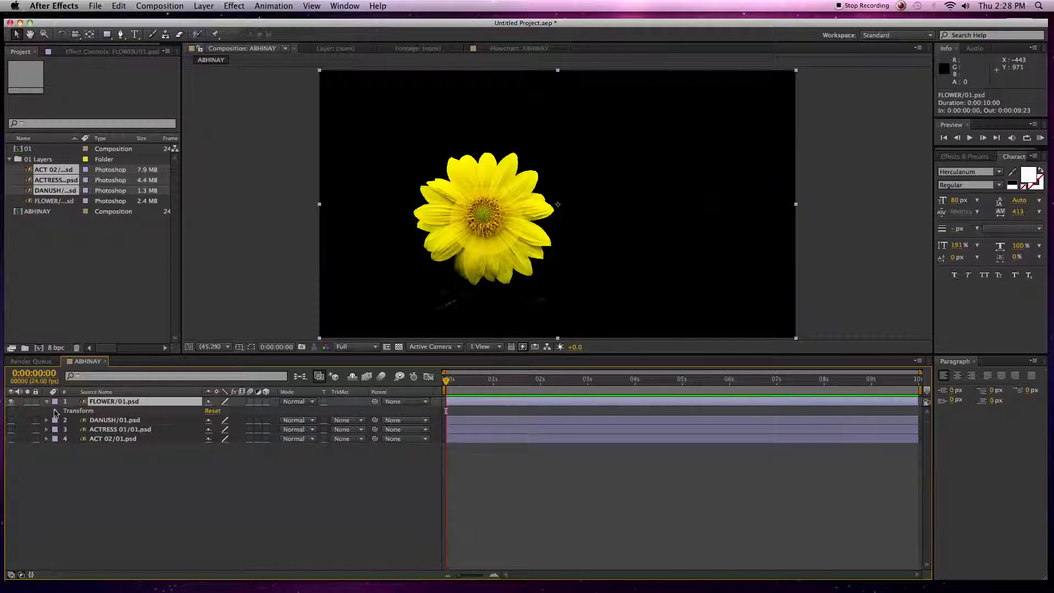
{"action": "left_click", "coordinate": [56, 411]}
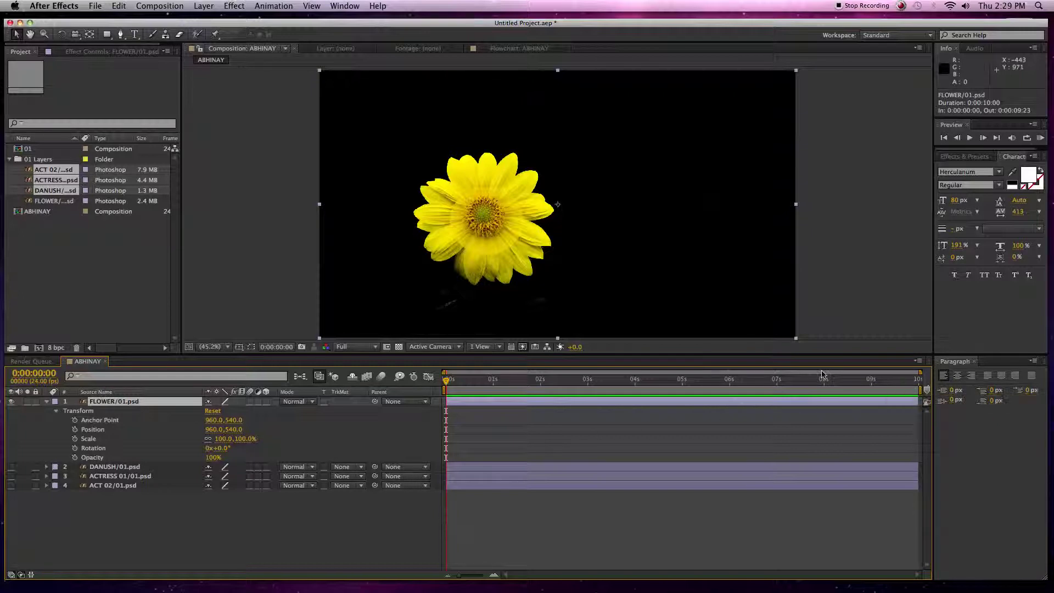
- Set the composition's duration to 0:00:15:00 and extend the visible timeline range to the full 15 seconds
{"action": "left_click", "coordinate": [19, 213]}
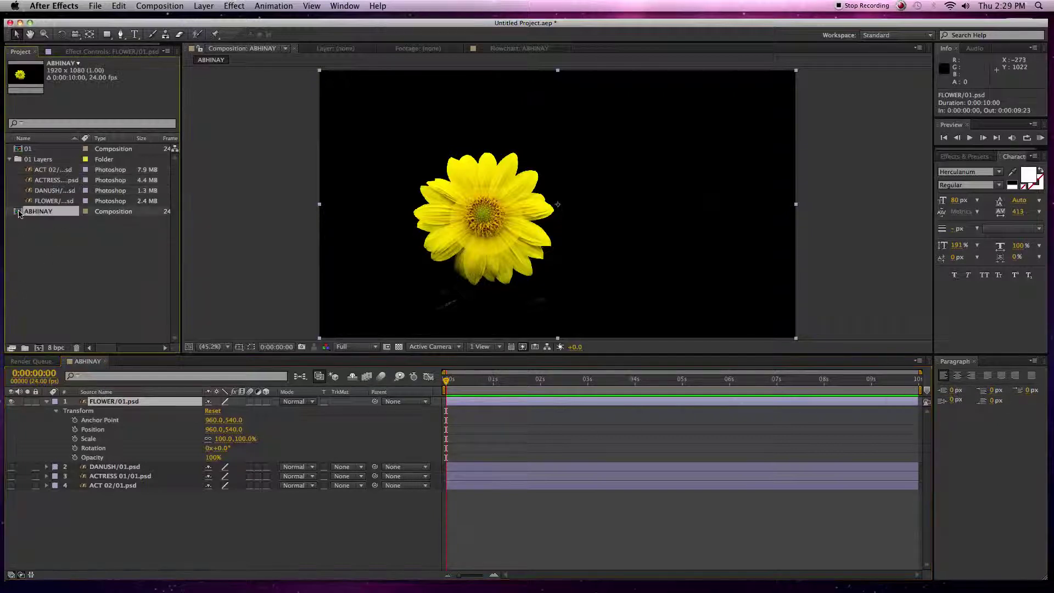
{"action": "right_click", "coordinate": [19, 214]}
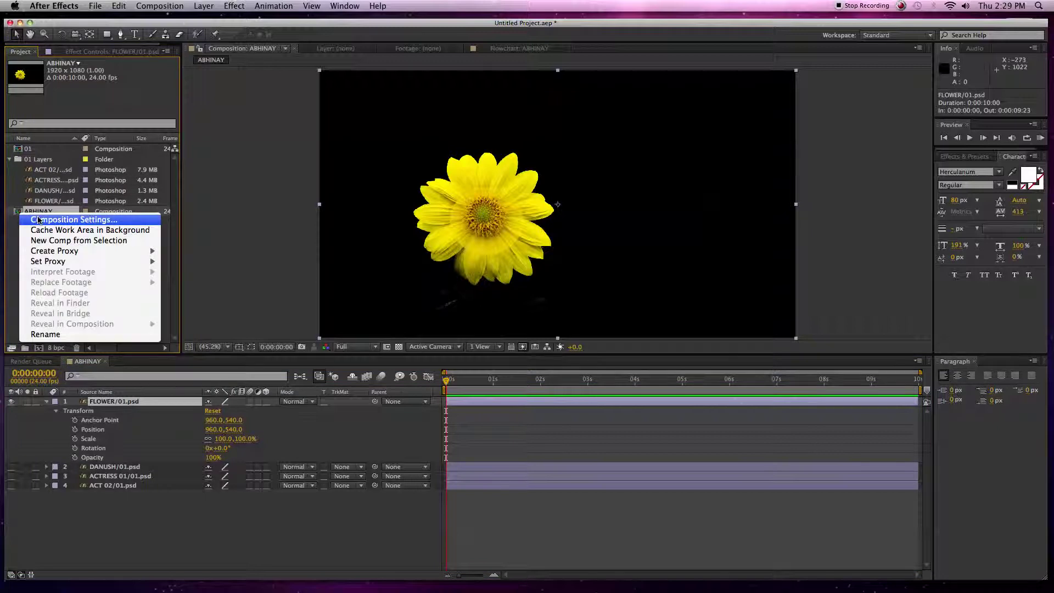
{"action": "left_click", "coordinate": [38, 220]}
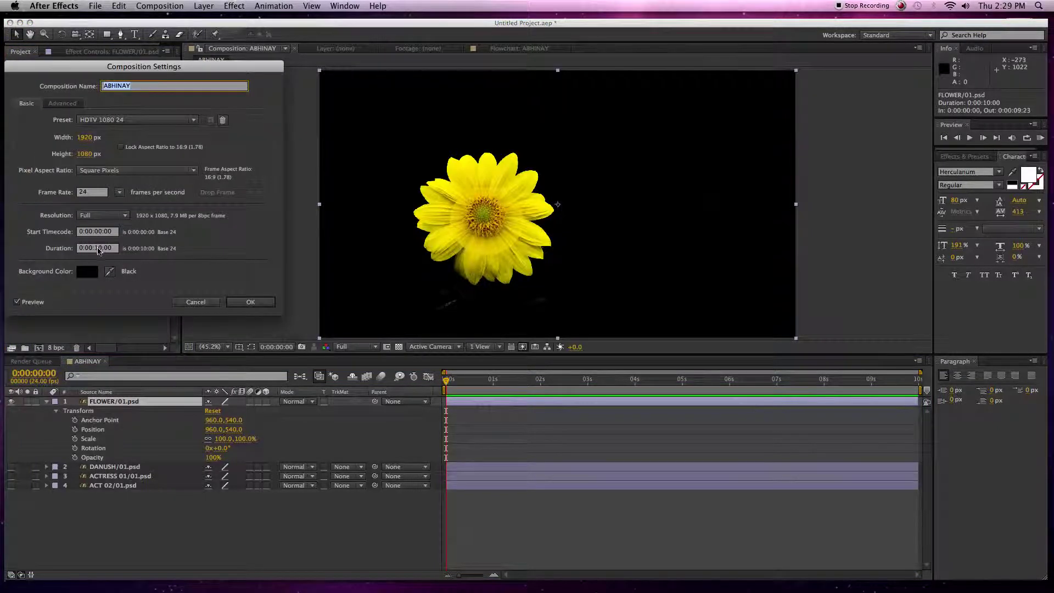
{"action": "left_click", "coordinate": [101, 249]}
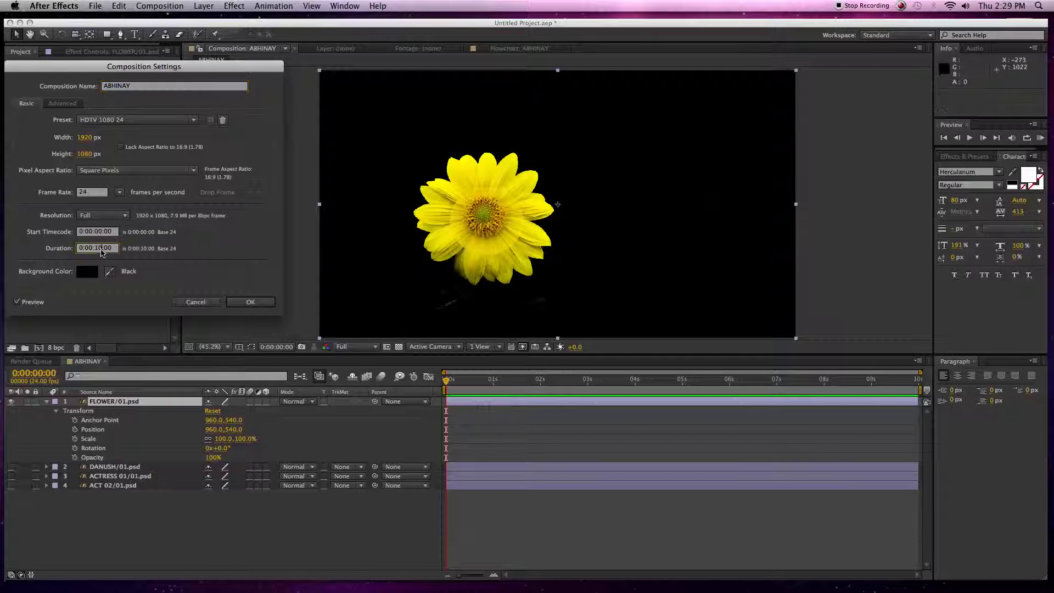
{"action": "key", "text": "BackSpace"}
{"action": "key", "text": "Return"}
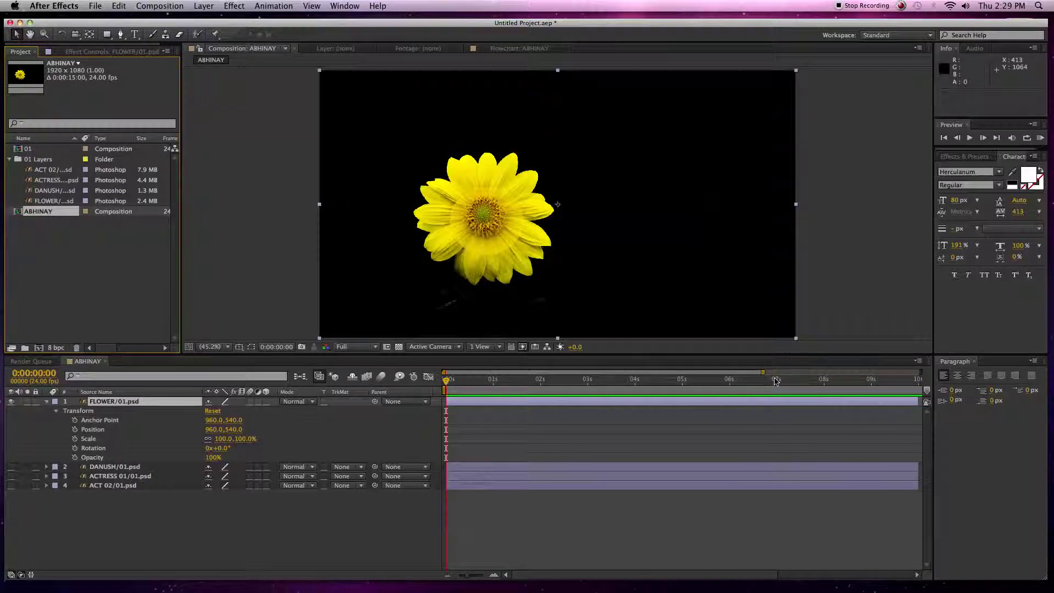
{"action": "left_click_drag", "start_coordinate": [764, 372], "coordinate": [922, 372]}
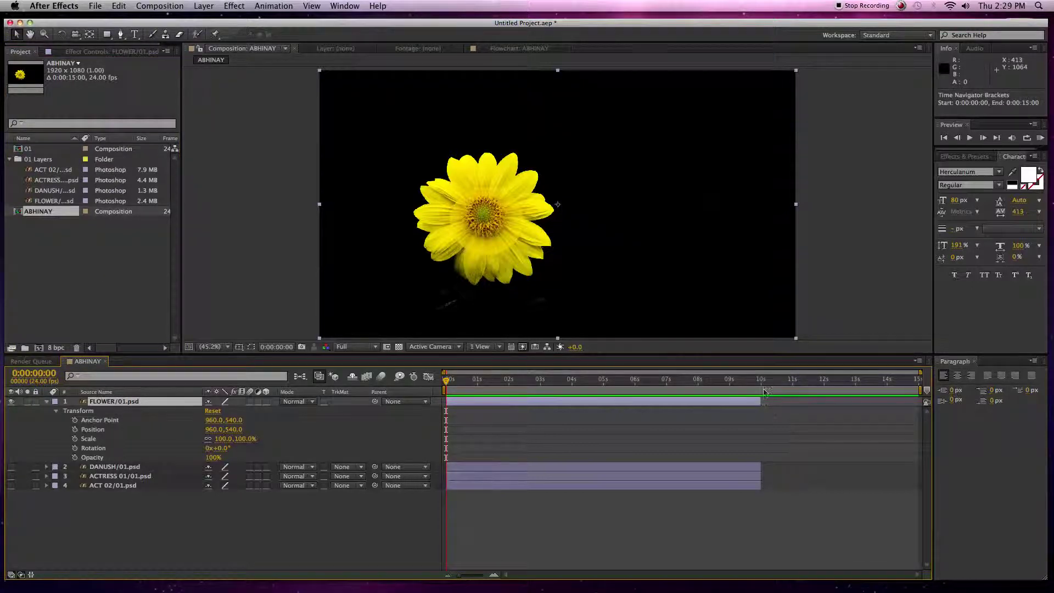
- Extend the out points of all four layers to the end of the 15-second composition
{"action": "left_click_drag", "start_coordinate": [762, 403], "coordinate": [918, 402]}
{"action": "left_click_drag", "start_coordinate": [758, 469], "coordinate": [915, 468]}
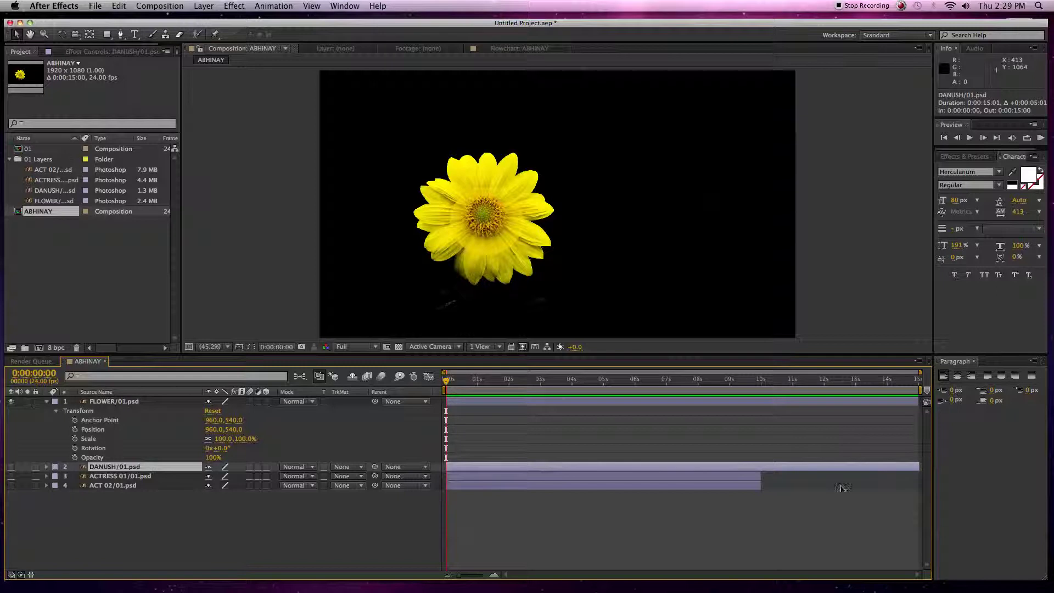
{"action": "left_click_drag", "start_coordinate": [763, 480], "coordinate": [922, 478]}
{"action": "left_click_drag", "start_coordinate": [760, 487], "coordinate": [920, 468]}
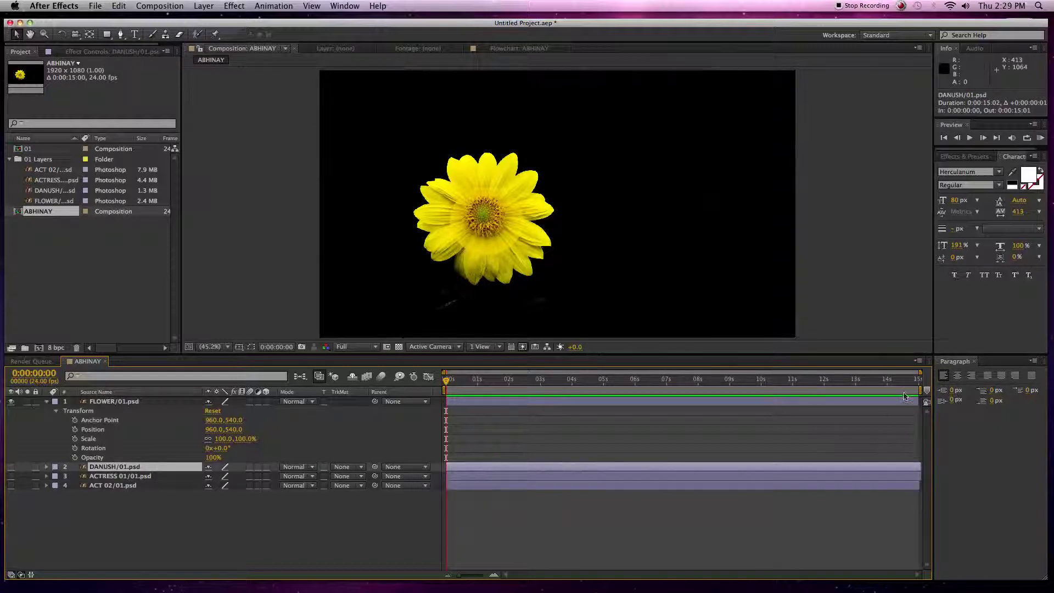
- Shorten the work area to 7 seconds, and restore it to the full 15 seconds
{"action": "left_click_drag", "start_coordinate": [926, 390], "coordinate": [670, 401]}
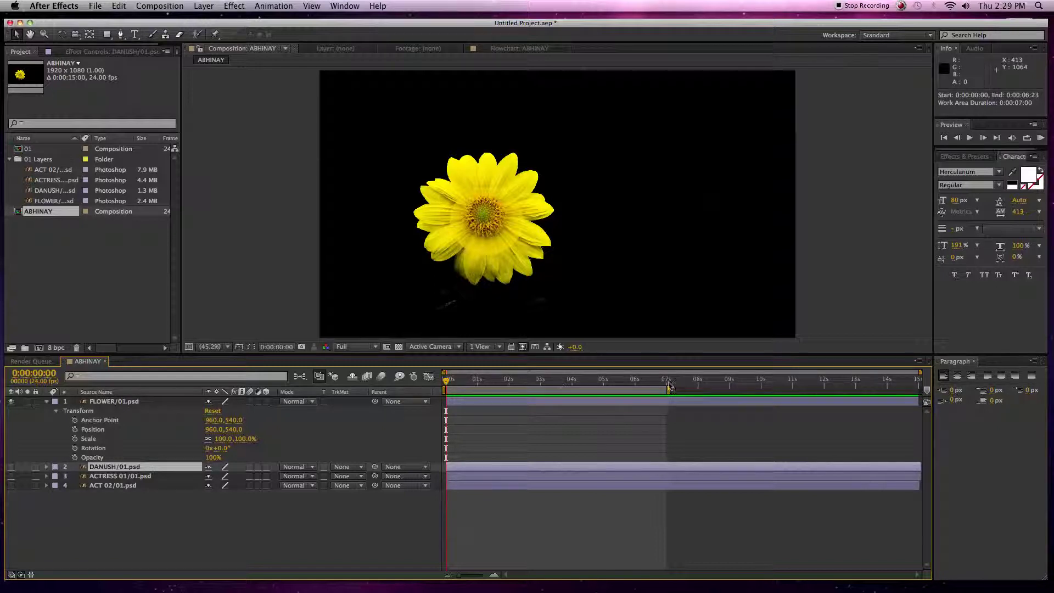
{"action": "left_click_drag", "start_coordinate": [668, 389], "coordinate": [916, 390]}
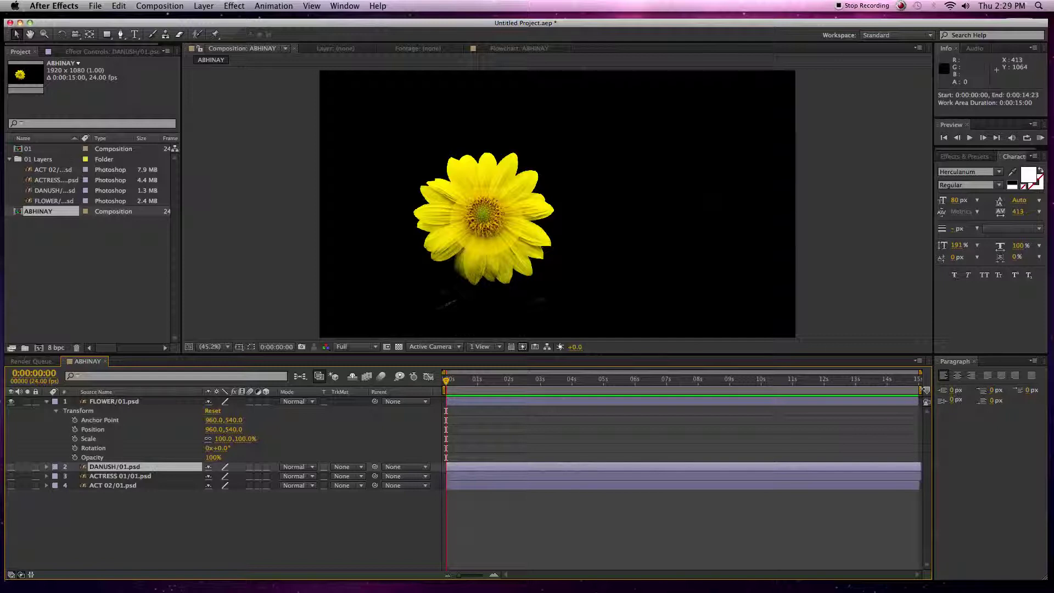
- Try rotating the FLOWER layer around its default anchor point, and undo the rotation
{"action": "left_click", "coordinate": [492, 402]}
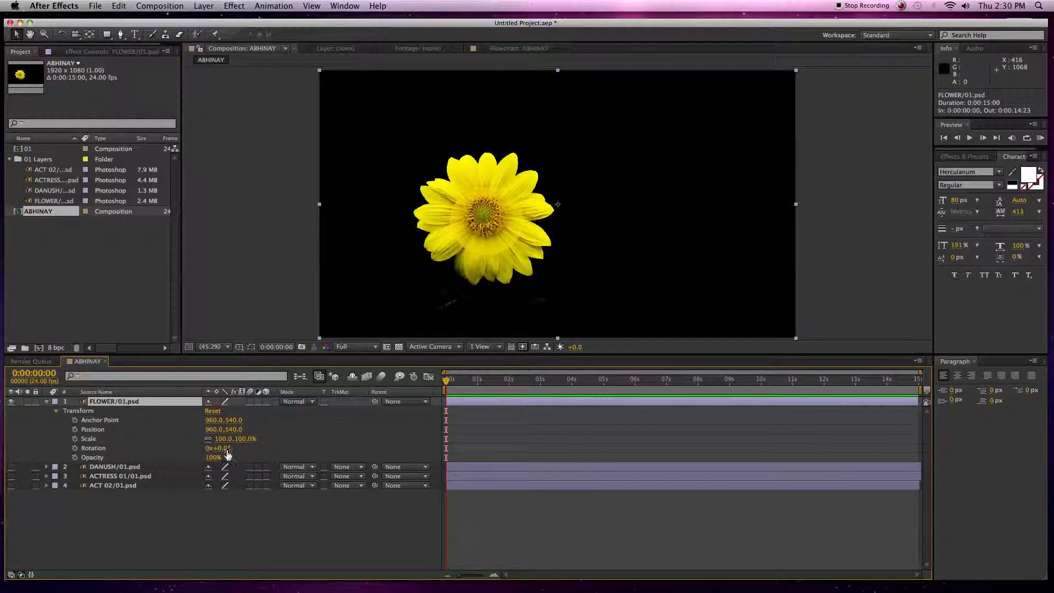
{"action": "mouse_move", "coordinate": [223, 449]}
{"action": "left_mouse_down"}
{"action": "mouse_move", "coordinate": [287, 443]}
{"action": "mouse_move", "coordinate": [239, 444]}
{"action": "left_mouse_up"}
{"action": "key", "text": "super+z"}
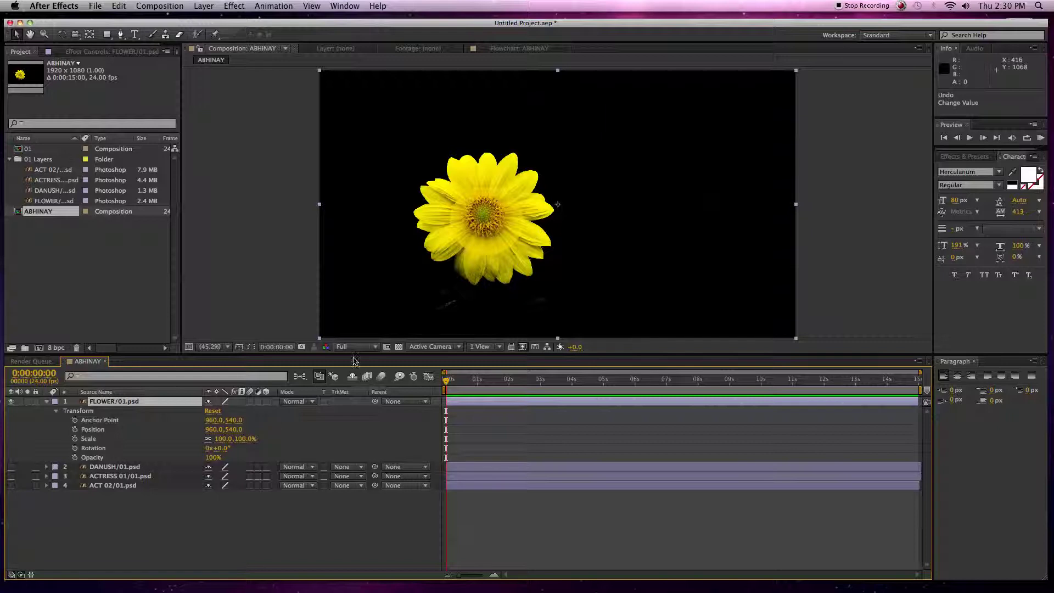
- Move the FLOWER layer's anchor point to the flower's centre, about 664, 592, and reposition the layer to about 918, 558
{"action": "double_click", "coordinate": [481, 404]}
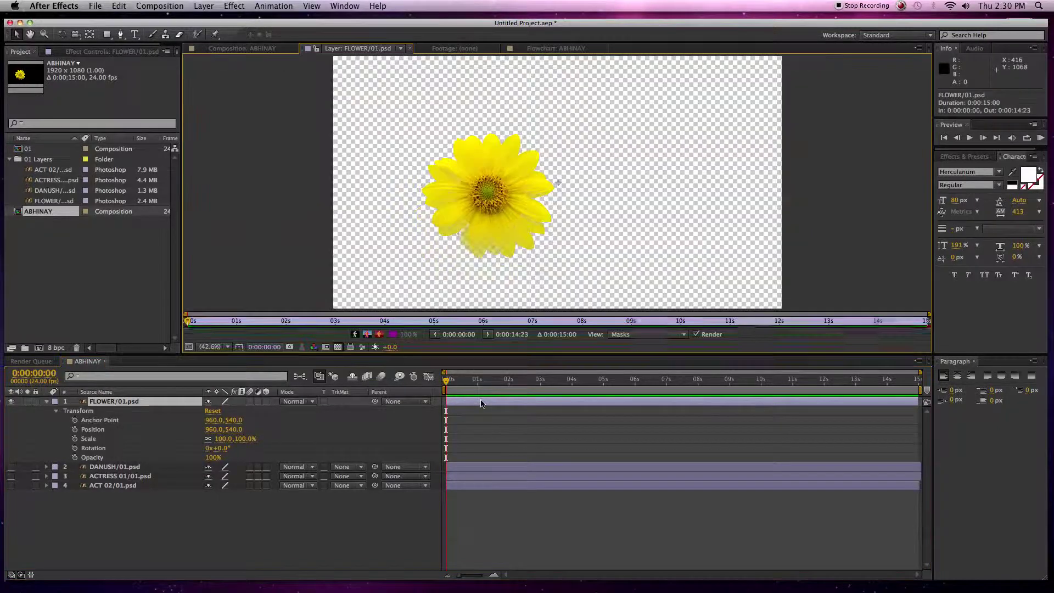
{"action": "left_click_drag", "start_coordinate": [560, 188], "coordinate": [490, 198]}
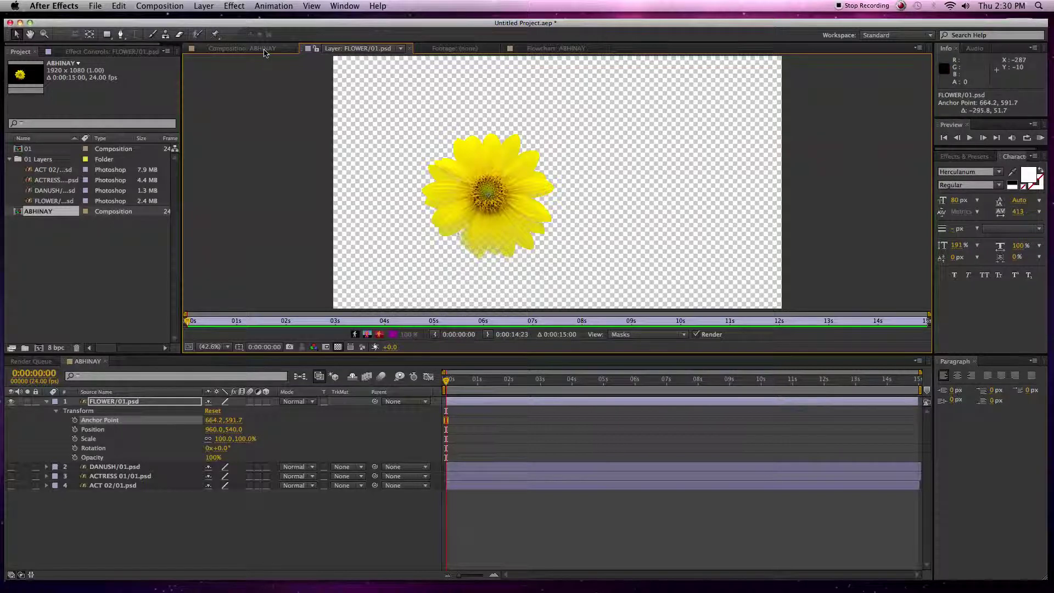
{"action": "left_click", "coordinate": [242, 49]}
{"action": "mouse_move", "coordinate": [569, 221]}
{"action": "left_mouse_down"}
{"action": "mouse_move", "coordinate": [538, 220]}
{"action": "mouse_move", "coordinate": [612, 229]}
{"action": "mouse_move", "coordinate": [558, 201]}
{"action": "mouse_move", "coordinate": [540, 243]}
{"action": "mouse_move", "coordinate": [571, 195]}
{"action": "mouse_move", "coordinate": [552, 214]}
{"action": "mouse_move", "coordinate": [560, 225]}
{"action": "left_mouse_up"}
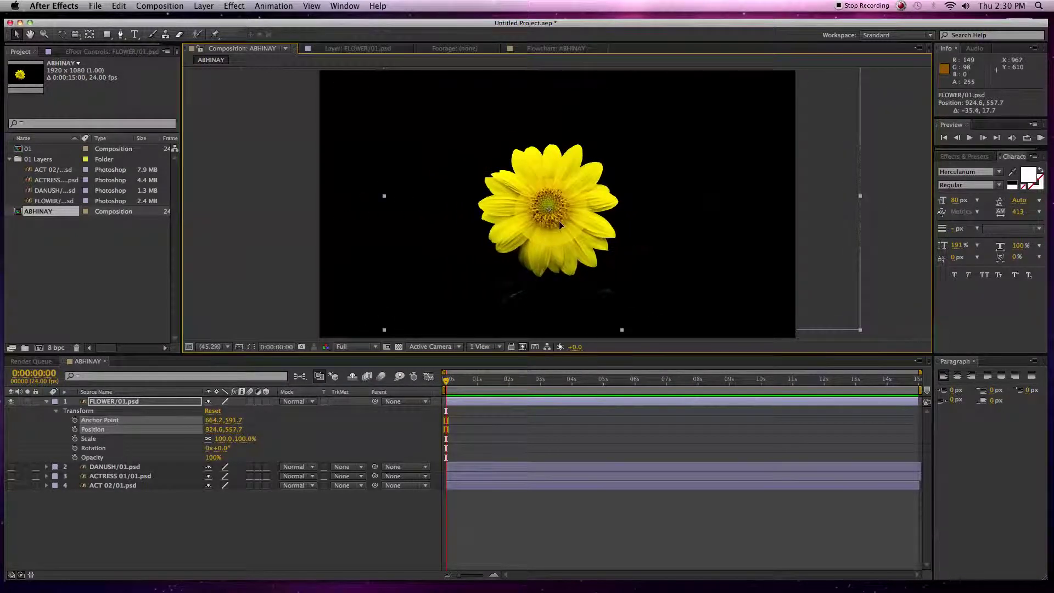
{"action": "left_click_drag", "start_coordinate": [560, 225], "coordinate": [558, 226]}
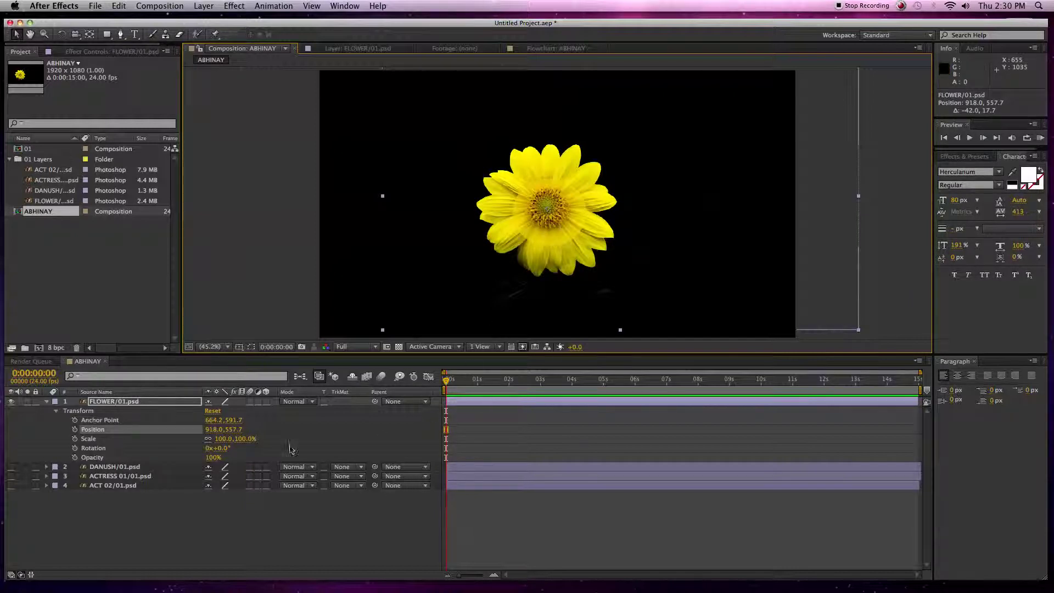
- Animate the FLOWER layer's Rotation from 0° at the first frame to 360° at 0:00:14:23 with keyframes
{"action": "left_click", "coordinate": [75, 448]}
{"action": "left_click_drag", "start_coordinate": [449, 384], "coordinate": [910, 407]}
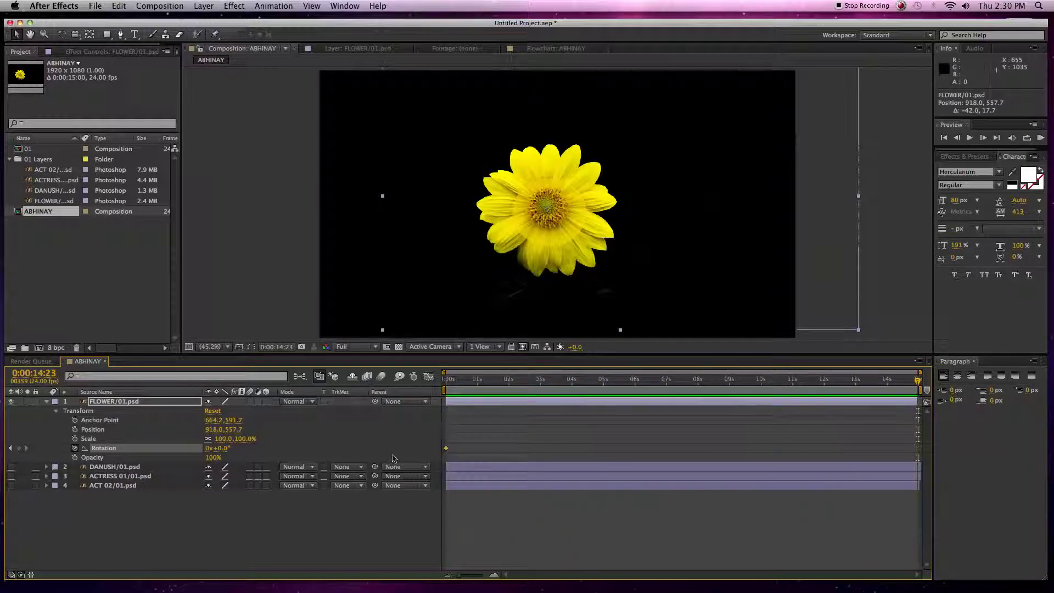
{"action": "left_click", "coordinate": [220, 448]}
{"action": "type", "text": "360"}
{"action": "key", "text": "Return"}
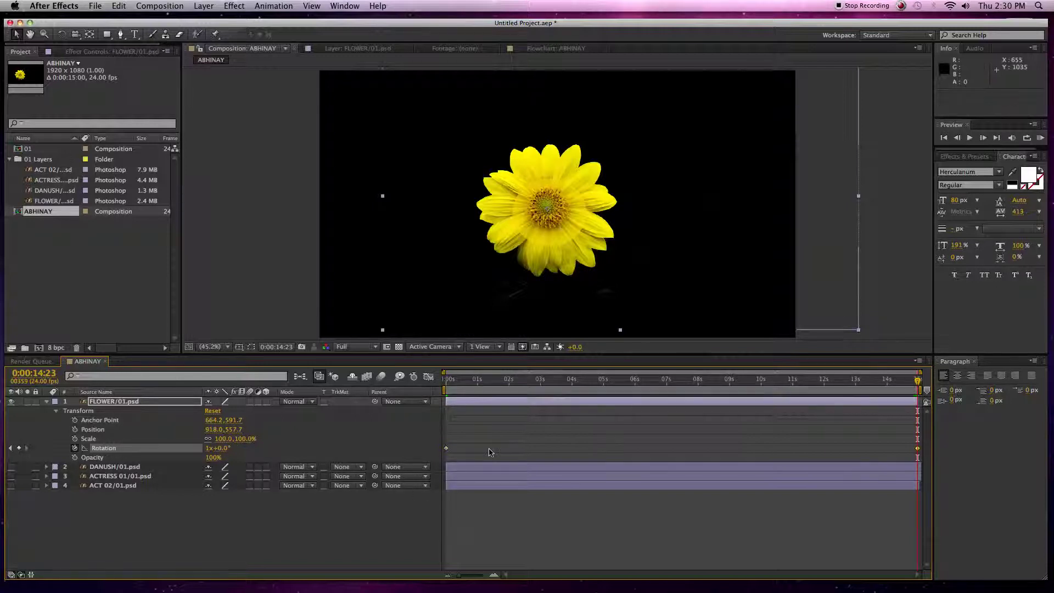
- Play back the single-turn flower rotation from near the start, and stop the preview
{"action": "left_click", "coordinate": [458, 380]}
{"action": "key", "text": "space"}
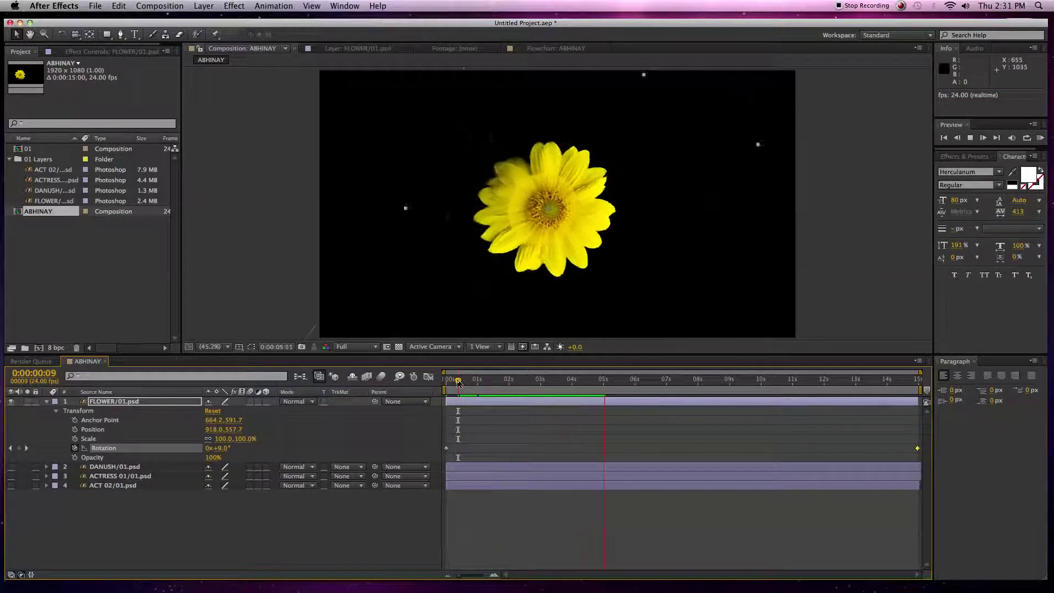
{"action": "key", "text": "space"}
- Set the FLOWER layer's Rotation keyframe at 0:00:14:23 to 10 full revolutions
{"action": "left_click_drag", "start_coordinate": [480, 385], "coordinate": [917, 379]}
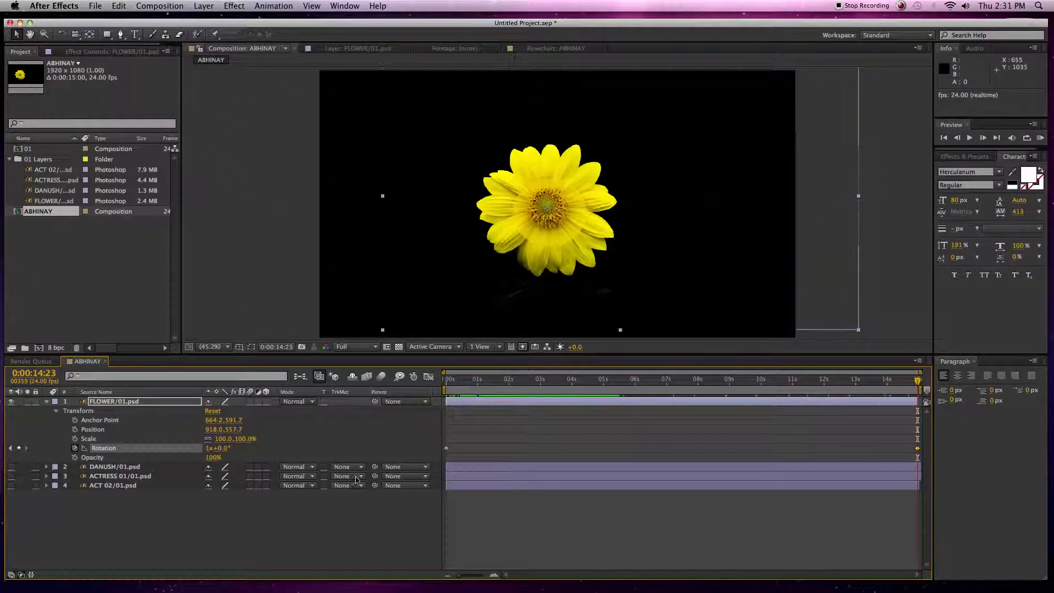
{"action": "left_click", "coordinate": [207, 448]}
{"action": "type", "text": "10"}
{"action": "key", "text": "Return"}
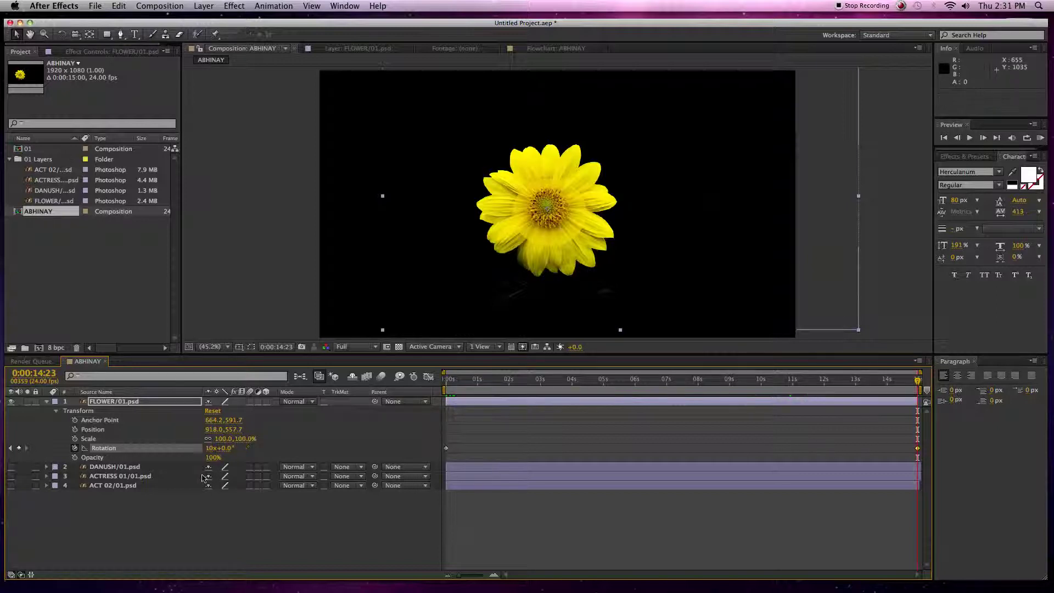
- Play back the faster flower rotation from the first frame, stop it, and scrub to 0:00:14:23
{"action": "left_click", "coordinate": [446, 384]}
{"action": "key", "text": "space"}
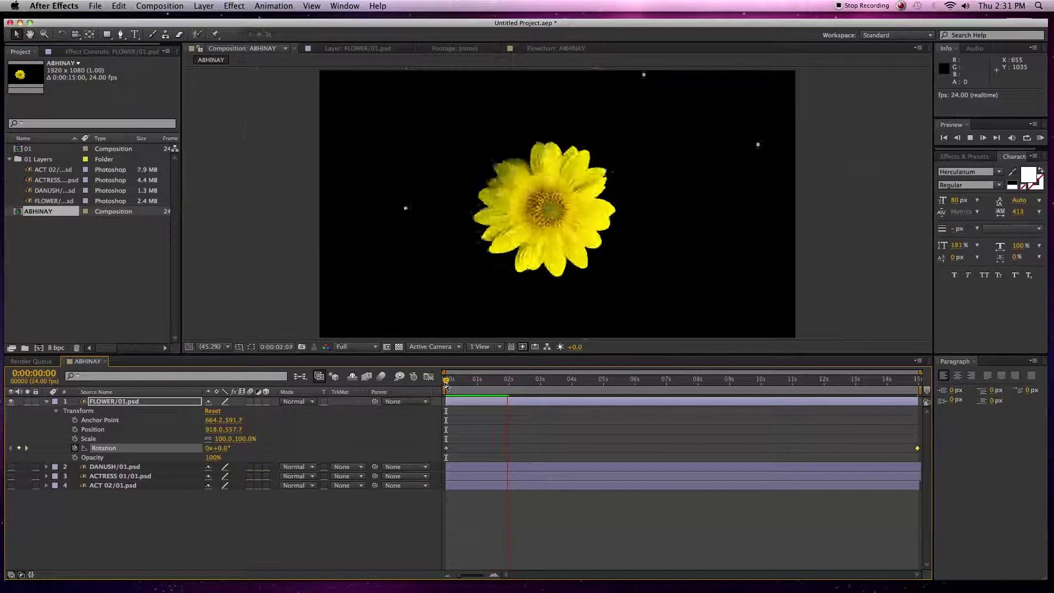
{"action": "key", "text": "space"}
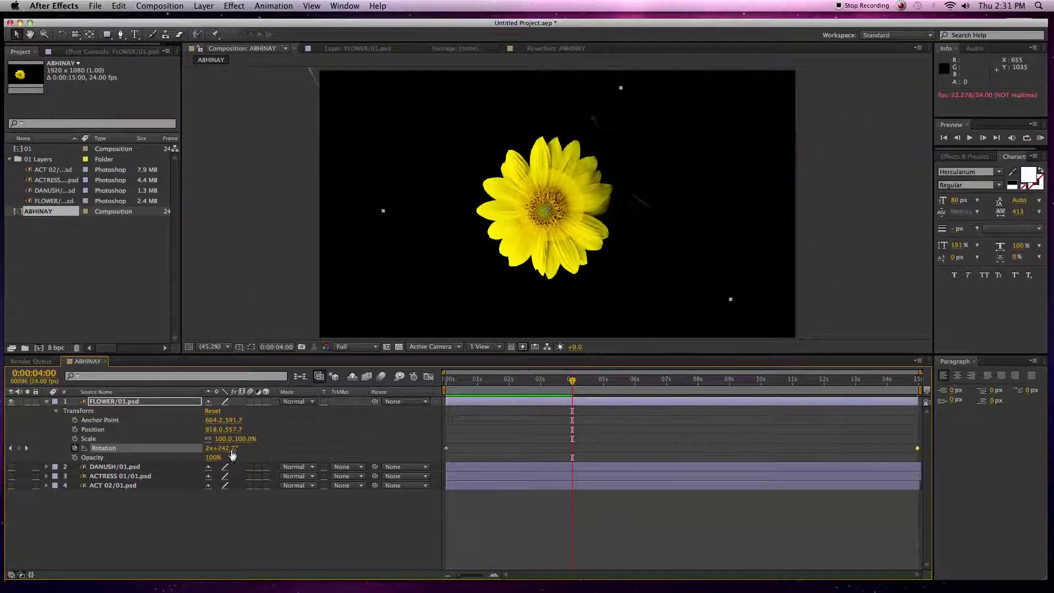
{"action": "left_click_drag", "start_coordinate": [577, 381], "coordinate": [971, 366]}
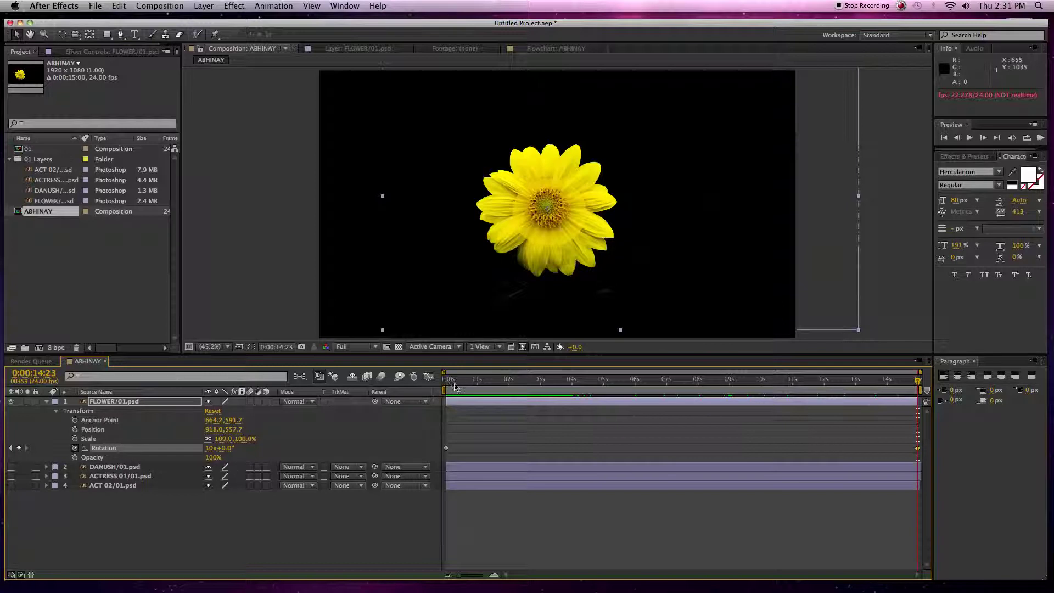
- Animate the FLOWER layer's Position from about 2350, 587 off the frame's right side at the first frame to about -332, 591 at 0:00:14:23
{"action": "left_click_drag", "start_coordinate": [449, 380], "coordinate": [430, 384]}
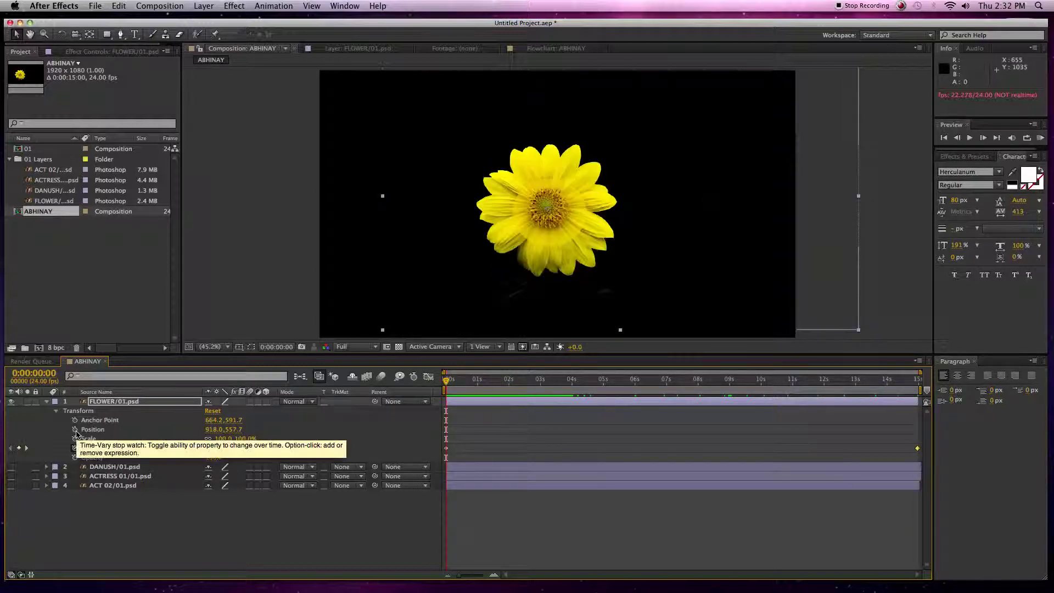
{"action": "left_click", "coordinate": [74, 430]}
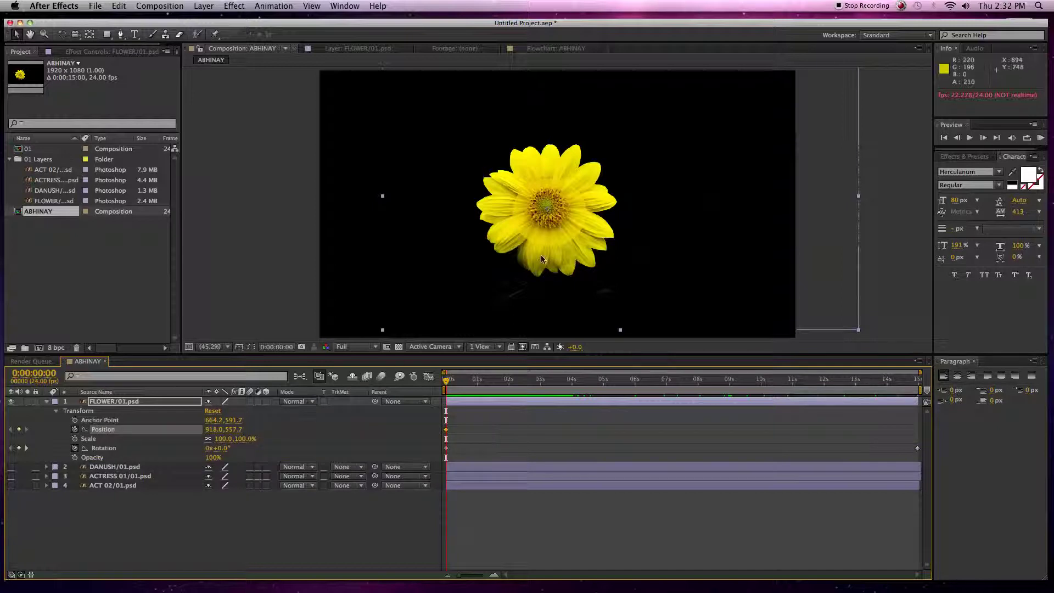
{"action": "left_click_drag", "start_coordinate": [548, 225], "coordinate": [905, 236]}
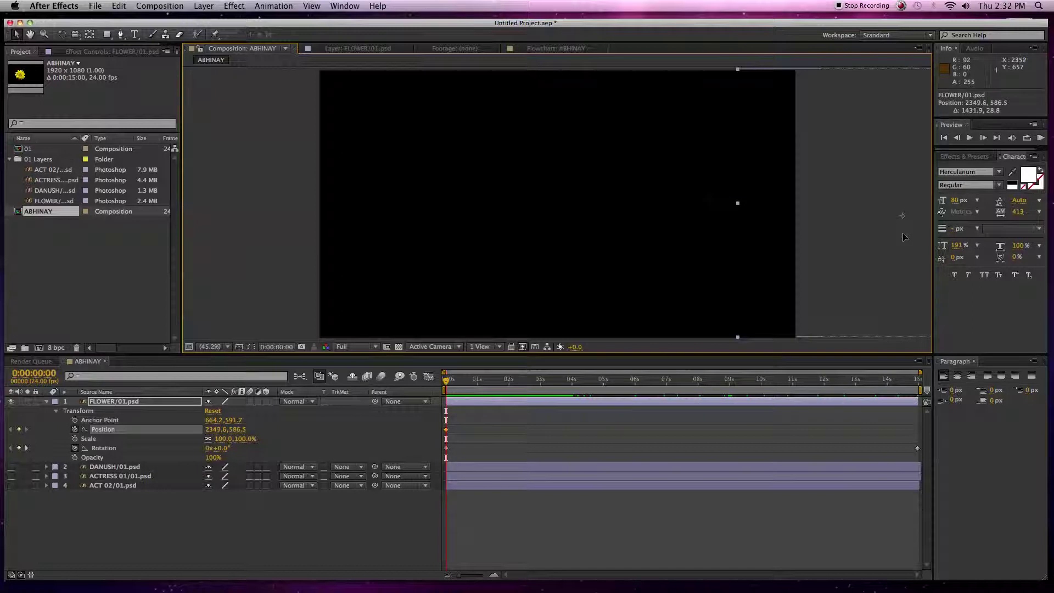
{"action": "left_click", "coordinate": [921, 378]}
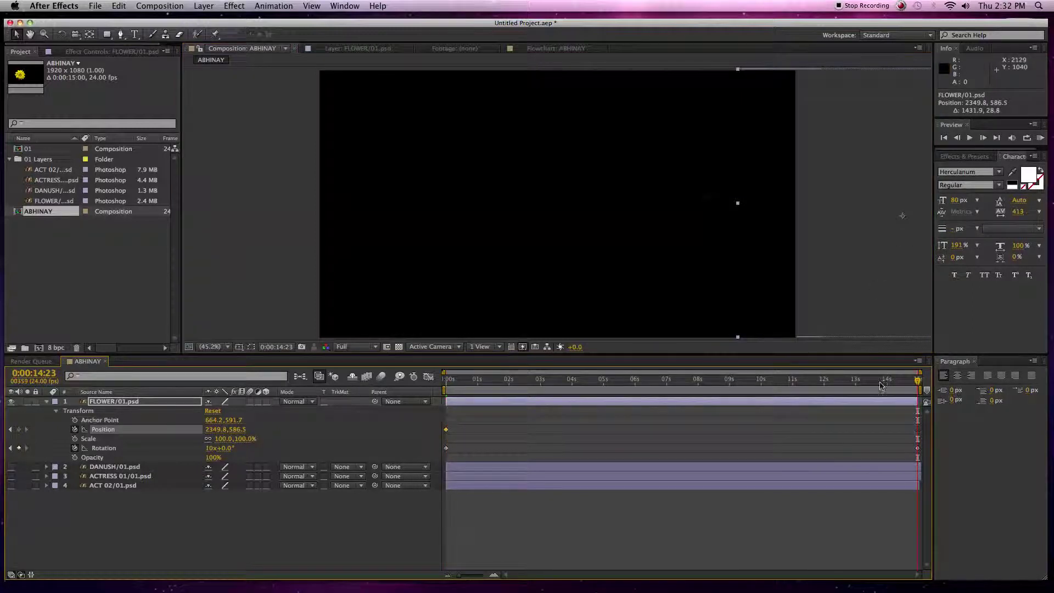
{"action": "left_click_drag", "start_coordinate": [896, 236], "coordinate": [236, 241]}
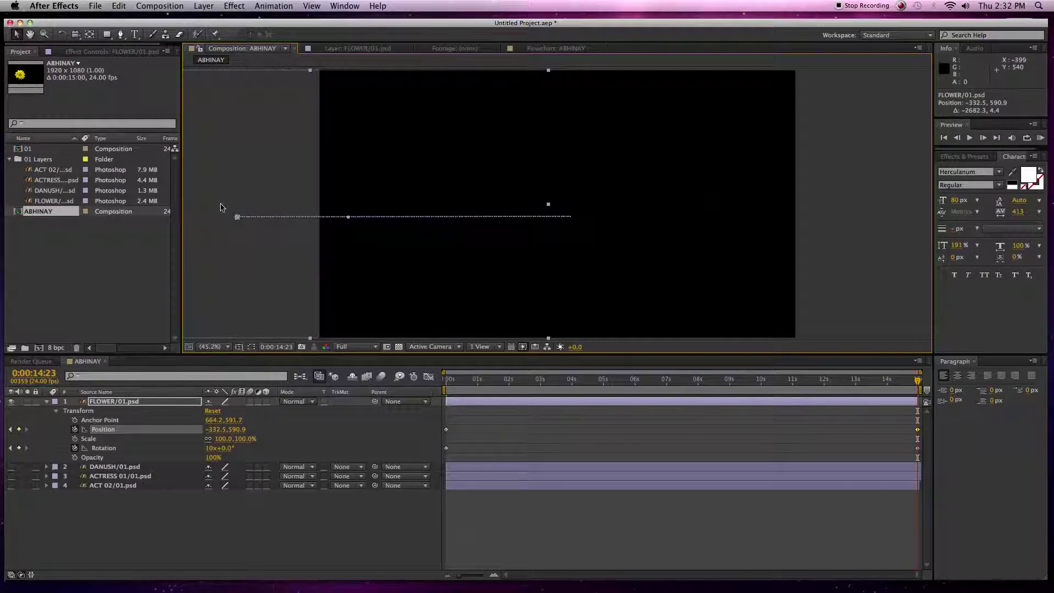
- Play back the rolling flower's travel across the frame from the first frame, and stop the preview
{"action": "left_click", "coordinate": [448, 378]}
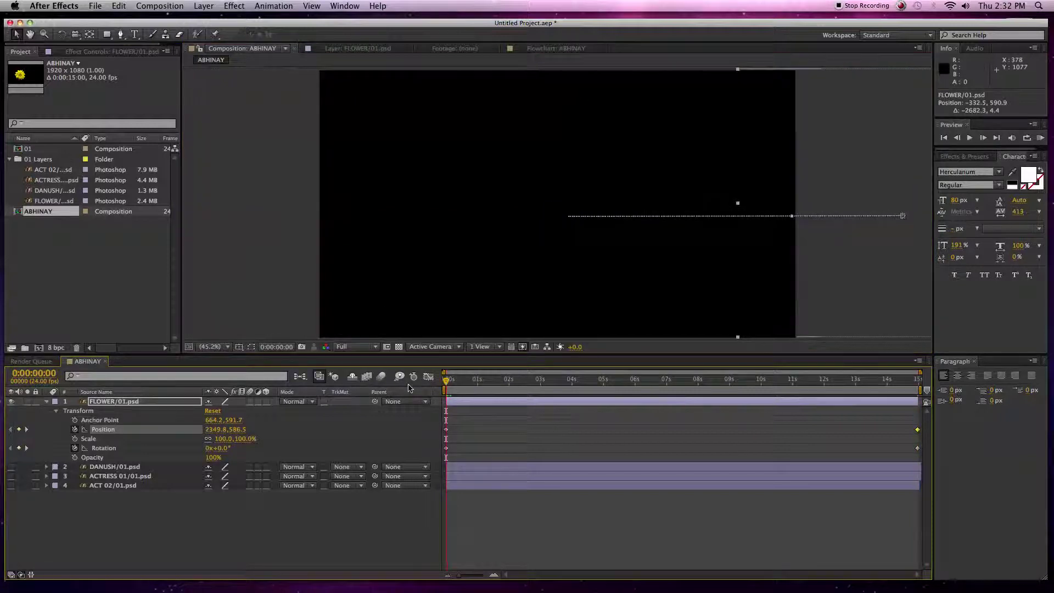
{"action": "key", "text": "space"}
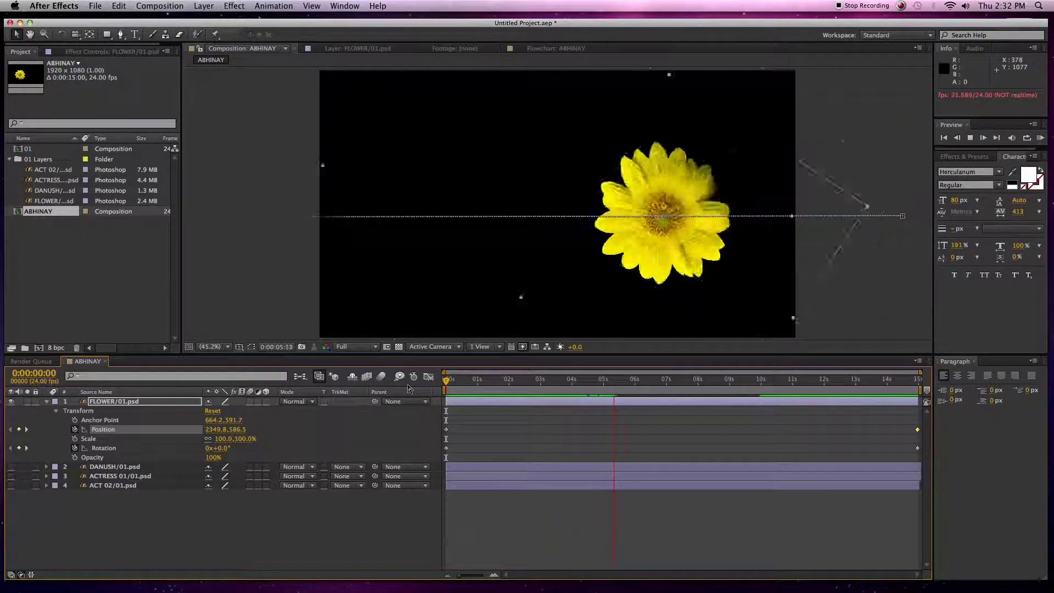
{"action": "key", "text": "space"}
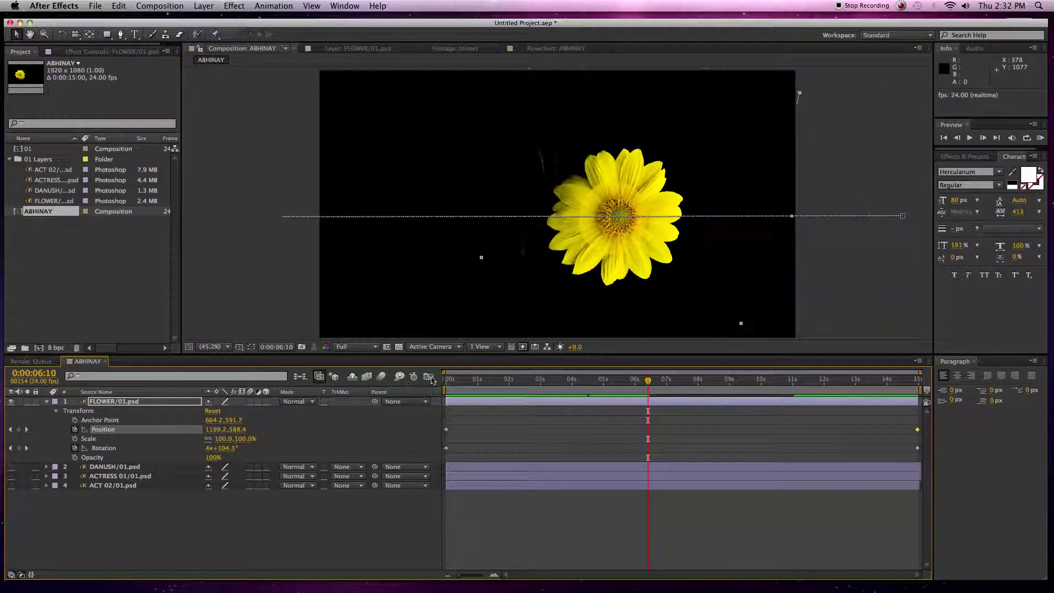
- Keyframe the FLOWER layer's Scale at 100% on the first frame and at 50% at 0:00:07:14
{"action": "left_click", "coordinate": [457, 380]}
{"action": "left_click_drag", "start_coordinate": [457, 380], "coordinate": [443, 383]}
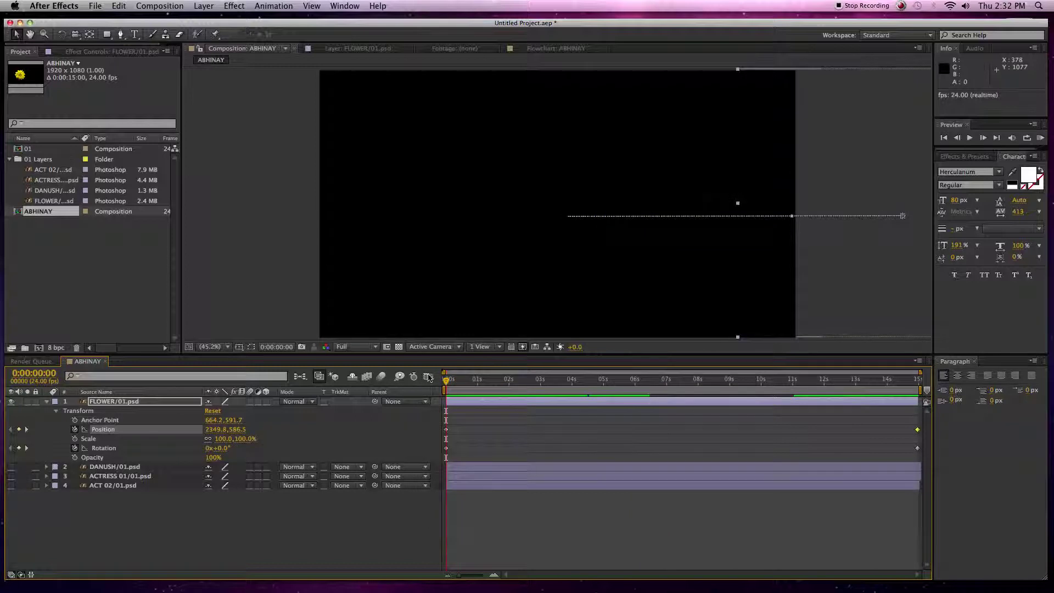
{"action": "left_click", "coordinate": [74, 439]}
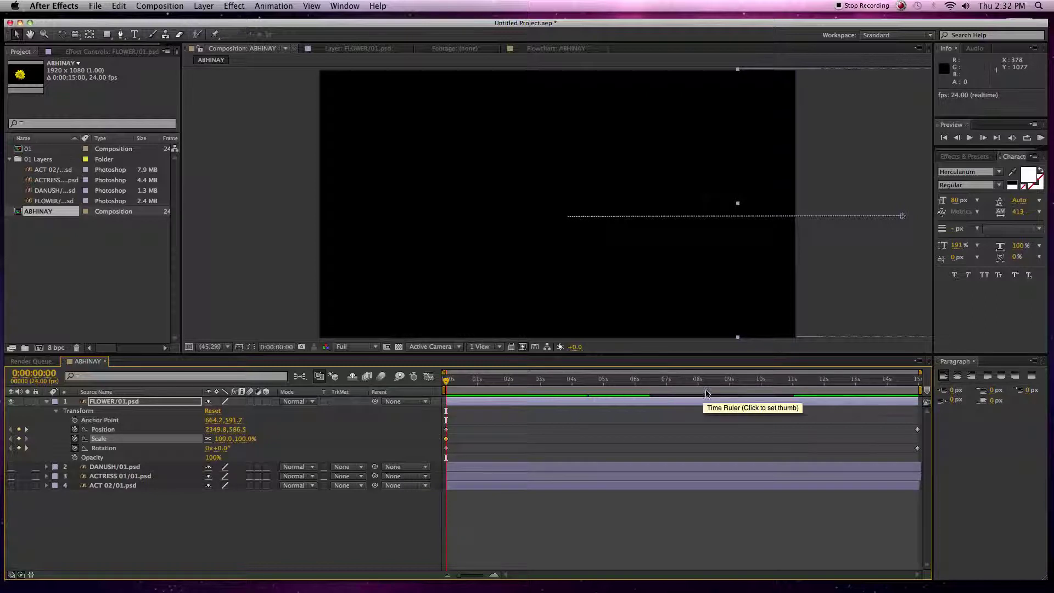
{"action": "left_click", "coordinate": [685, 383]}
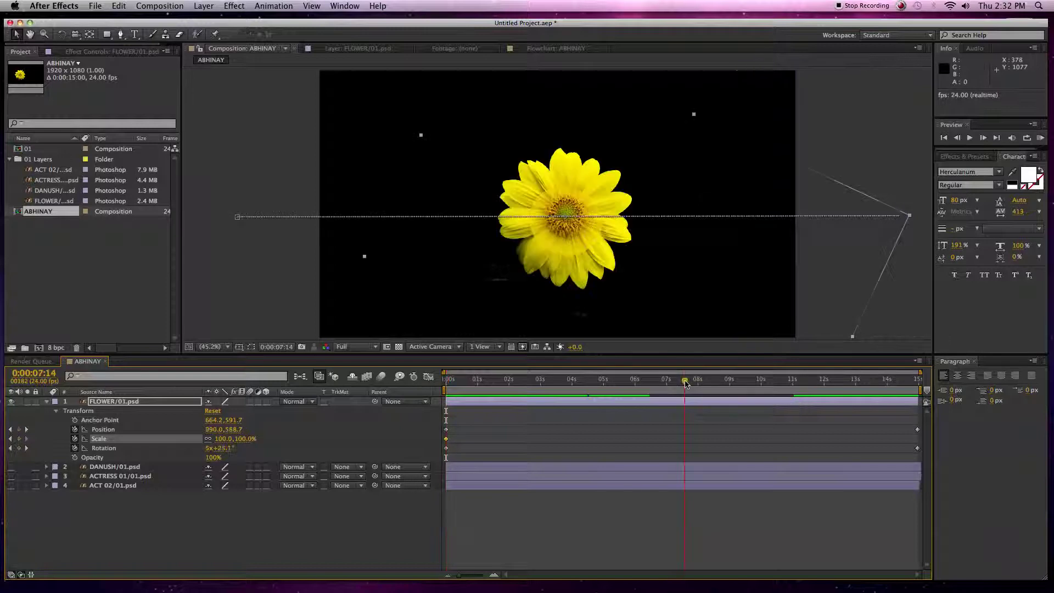
{"action": "left_click", "coordinate": [226, 439]}
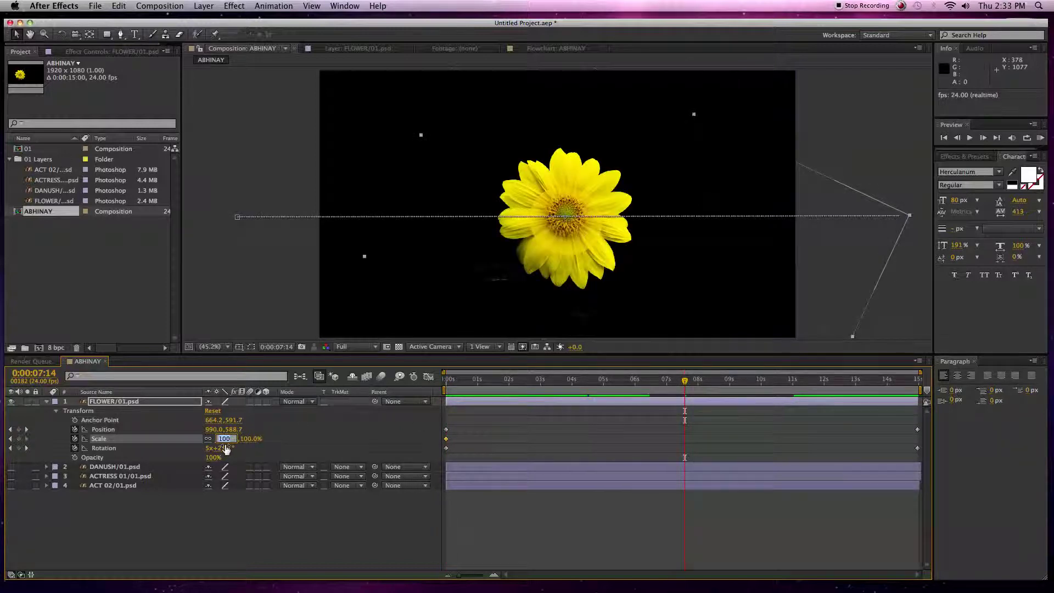
{"action": "type", "text": "50"}
{"action": "key", "text": "Return"}
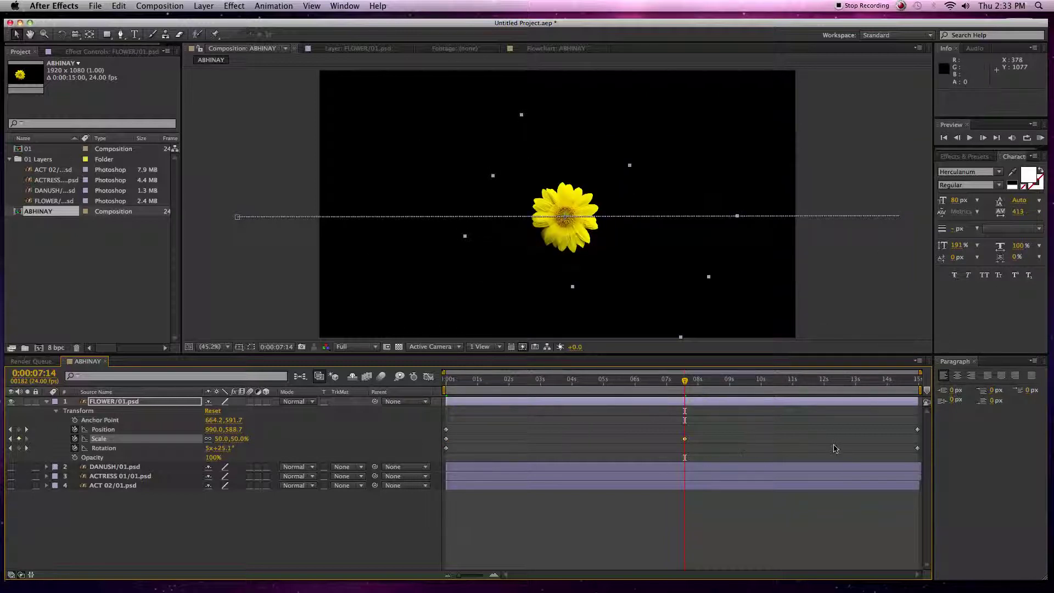
- Add a Scale keyframe of 100% to the FLOWER layer at 0:00:14:23
{"action": "left_click_drag", "start_coordinate": [881, 384], "coordinate": [919, 383]}
{"action": "left_click", "coordinate": [217, 439]}
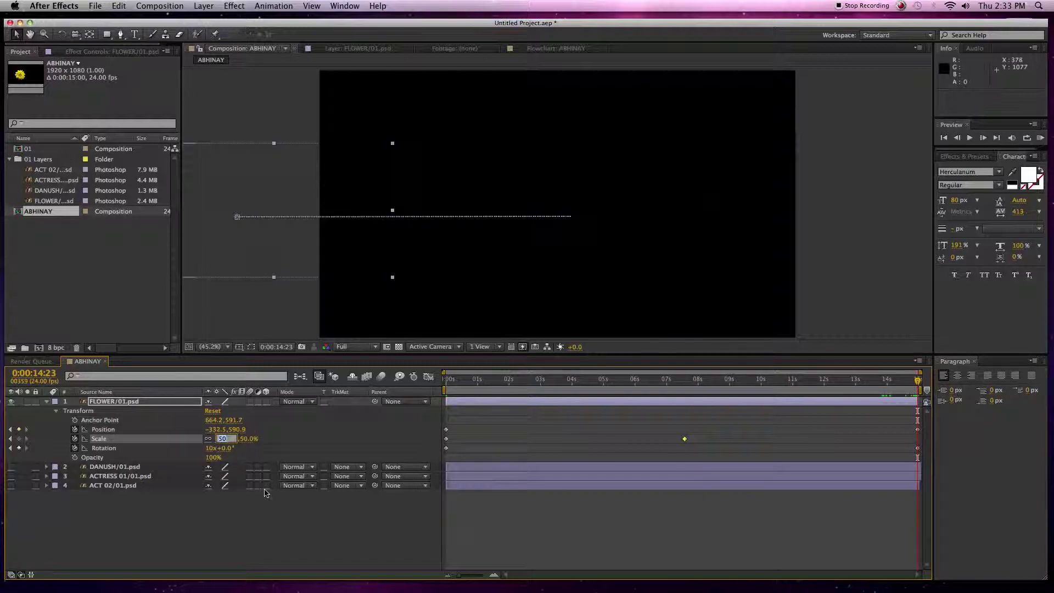
{"action": "type", "text": "100"}
{"action": "key", "text": "Return"}
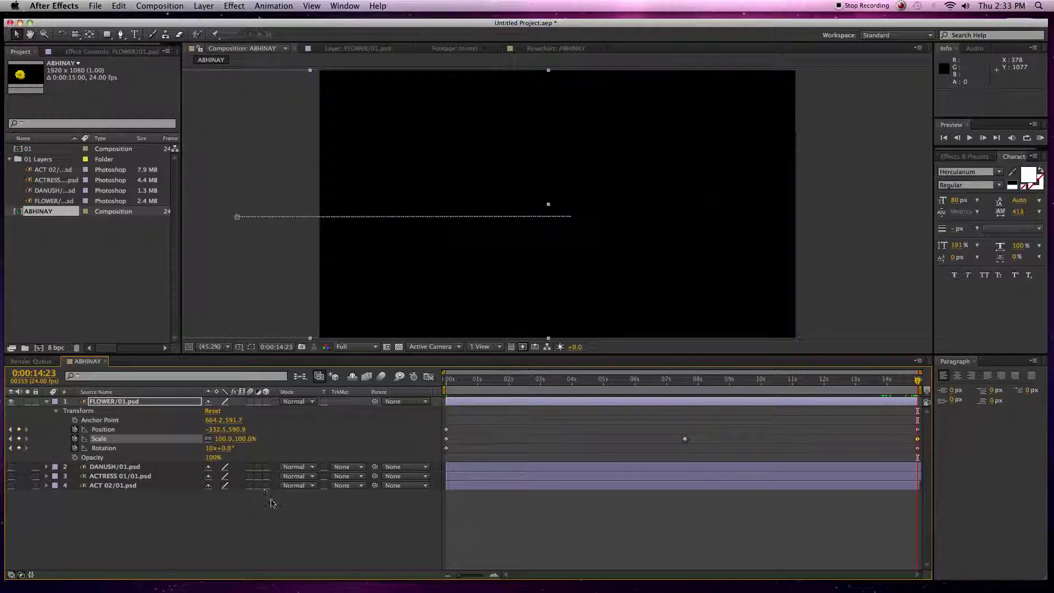
- Remove all Position, Scale and Rotation keyframes from the FLOWER layer with the time set to the first frame
{"action": "mouse_move", "coordinate": [448, 442]}
{"action": "mouse_move", "coordinate": [455, 381]}
{"action": "left_mouse_down"}
{"action": "mouse_move", "coordinate": [443, 381]}
{"action": "mouse_move", "coordinate": [687, 388]}
{"action": "mouse_move", "coordinate": [945, 376]}
{"action": "mouse_move", "coordinate": [436, 376]}
{"action": "left_mouse_up"}
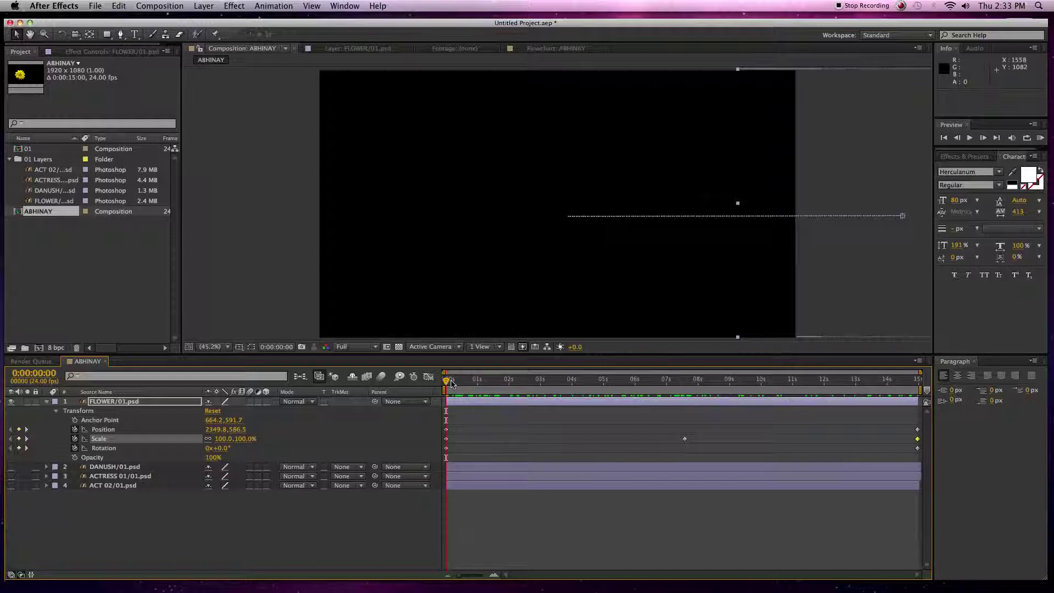
{"action": "left_click", "coordinate": [74, 429]}
{"action": "left_click", "coordinate": [74, 439]}
{"action": "left_click", "coordinate": [75, 448]}
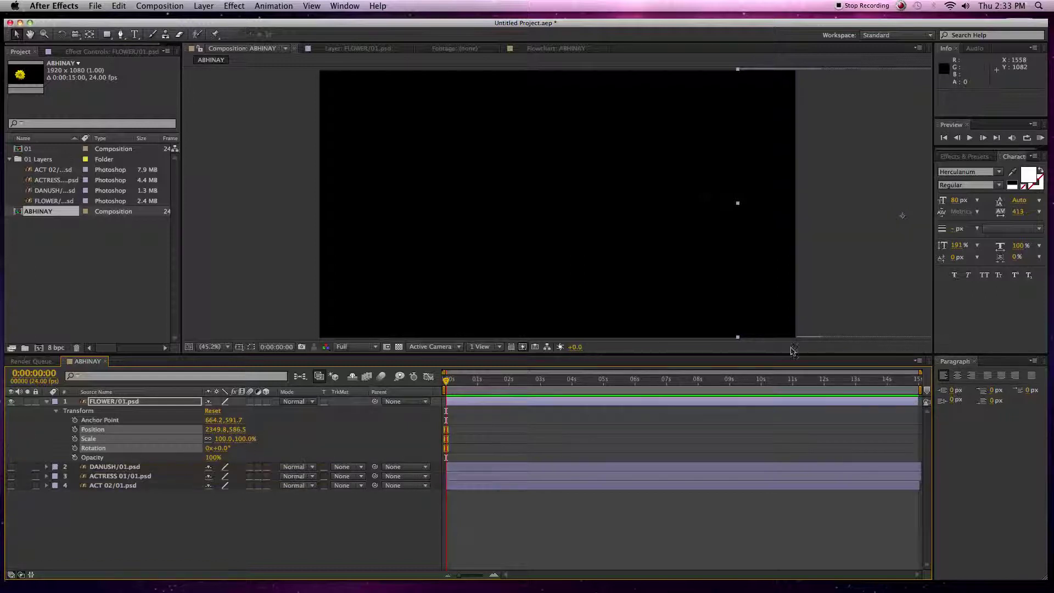
- Move the flower back into the middle of the frame, at about 960, 589
{"action": "left_click_drag", "start_coordinate": [871, 274], "coordinate": [518, 273]}
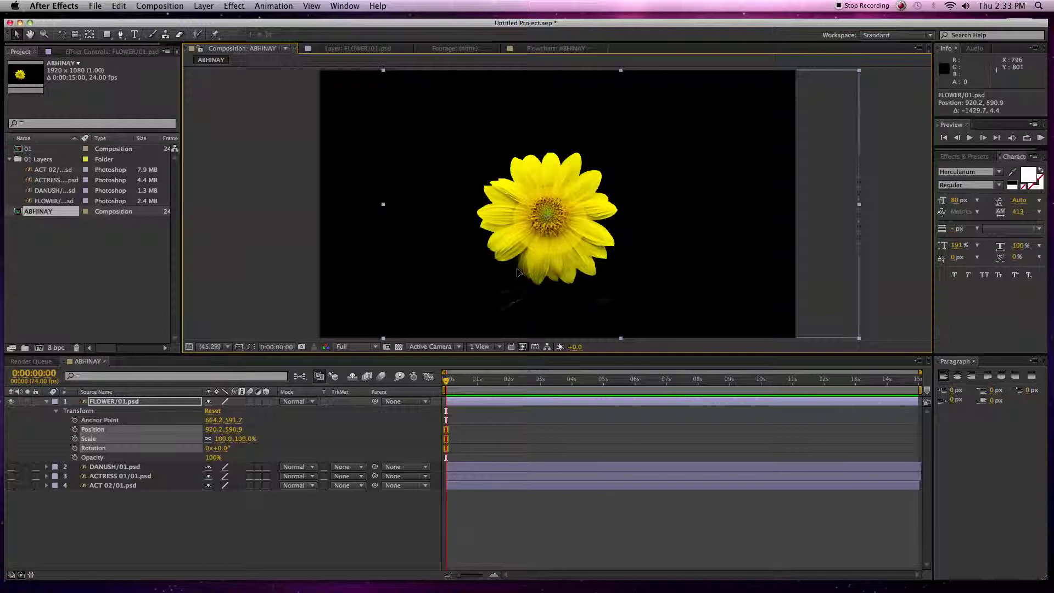
{"action": "left_click_drag", "start_coordinate": [518, 273], "coordinate": [517, 273]}
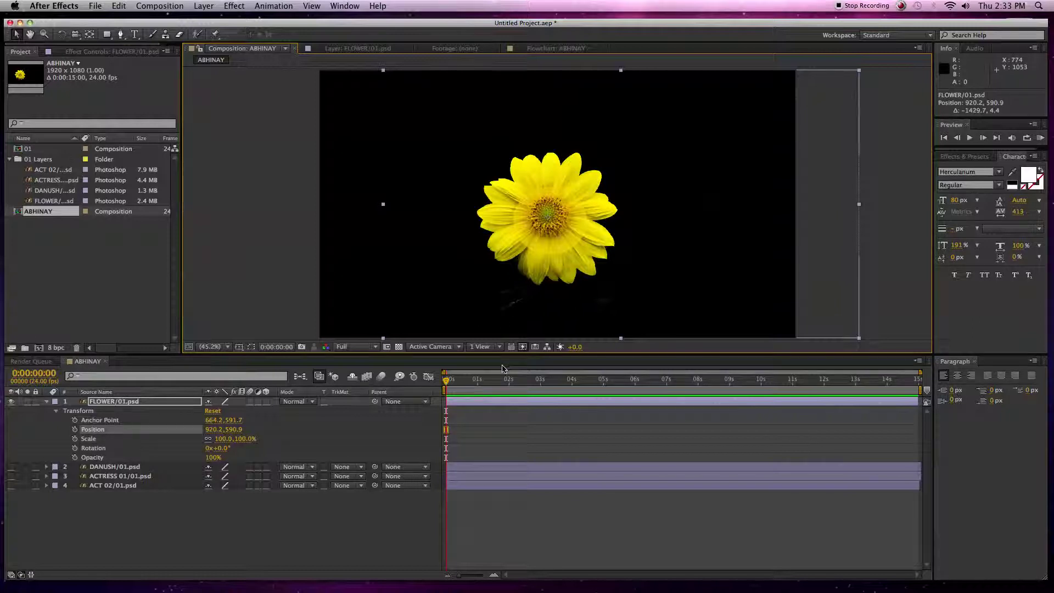
{"action": "left_click_drag", "start_coordinate": [584, 236], "coordinate": [593, 235]}
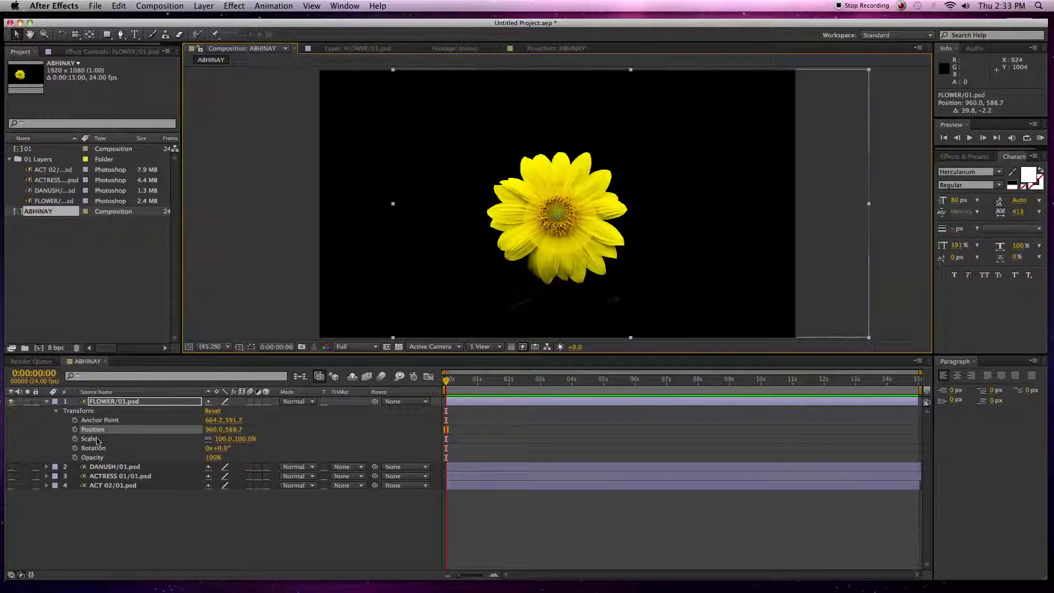
- Animate the FLOWER layer's Scale from 0% at the first frame to 100% at 0:00:07:00 with keyframes
{"action": "left_click", "coordinate": [75, 439]}
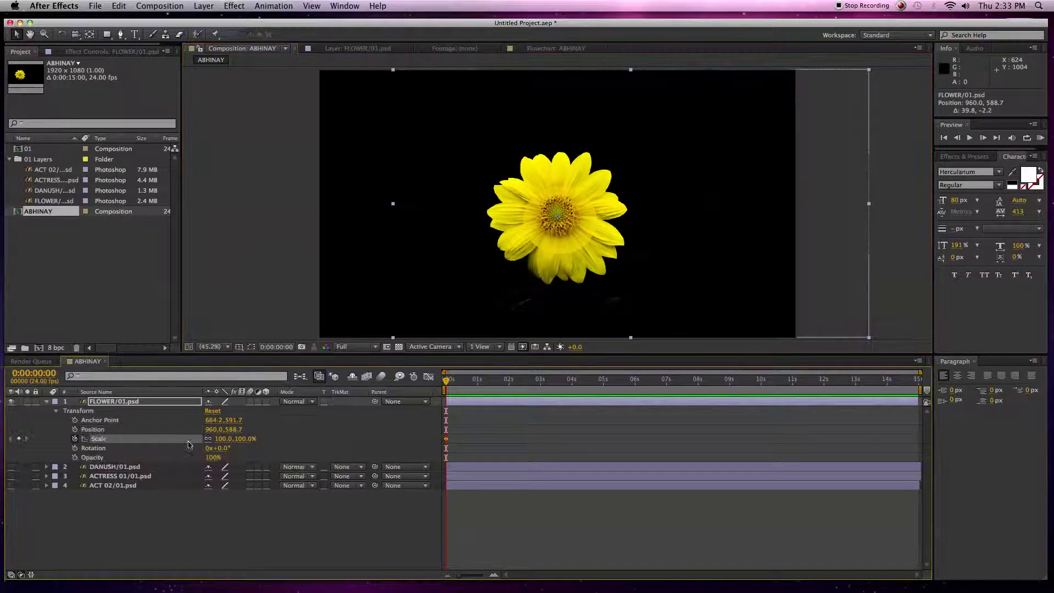
{"action": "left_click", "coordinate": [223, 438]}
{"action": "type", "text": "0"}
{"action": "key", "text": "Return"}
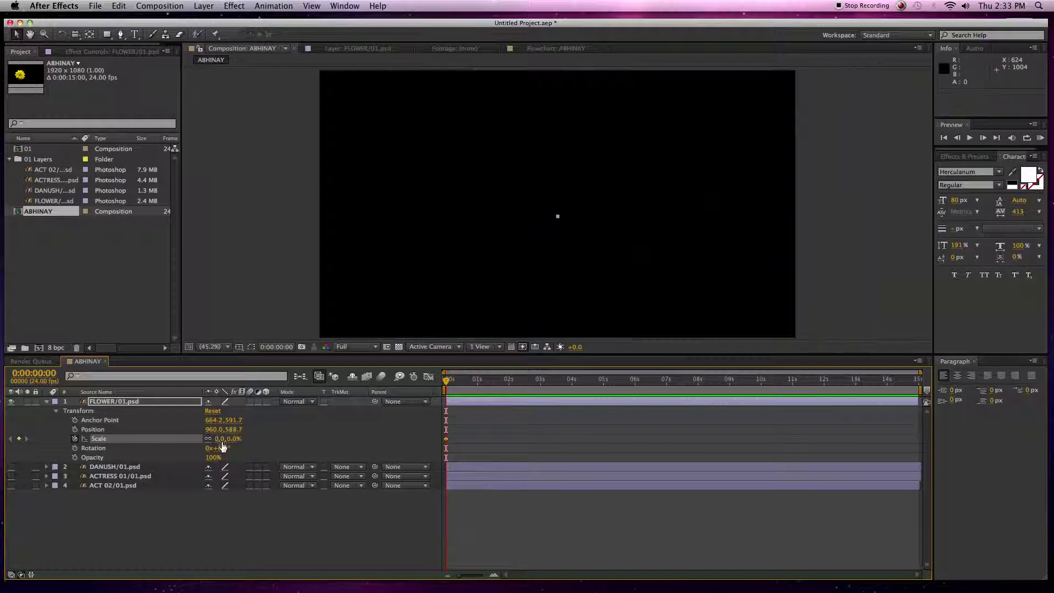
{"action": "left_click", "coordinate": [666, 388]}
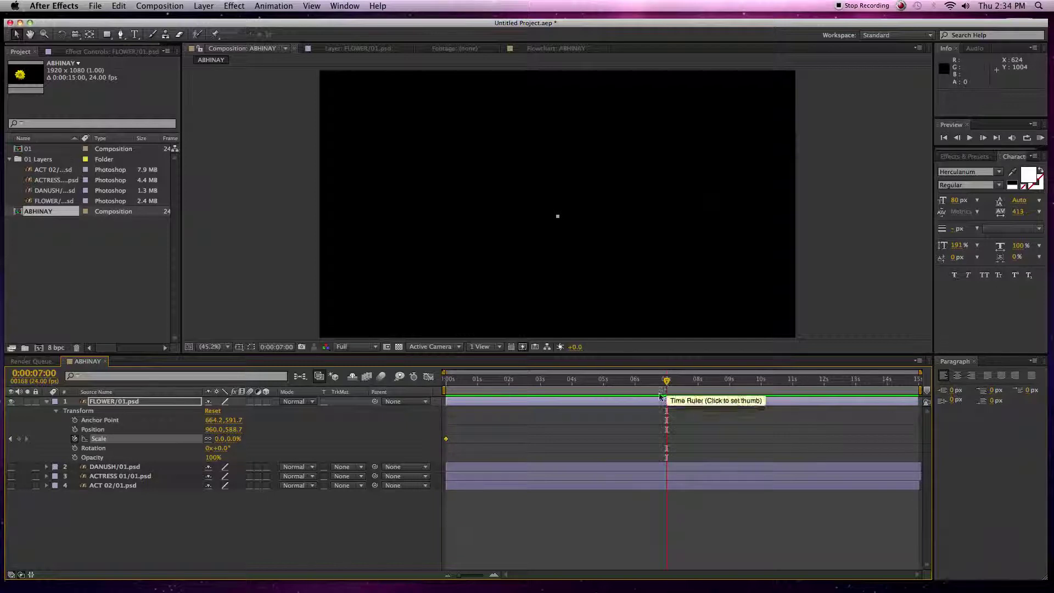
{"action": "left_click", "coordinate": [219, 440]}
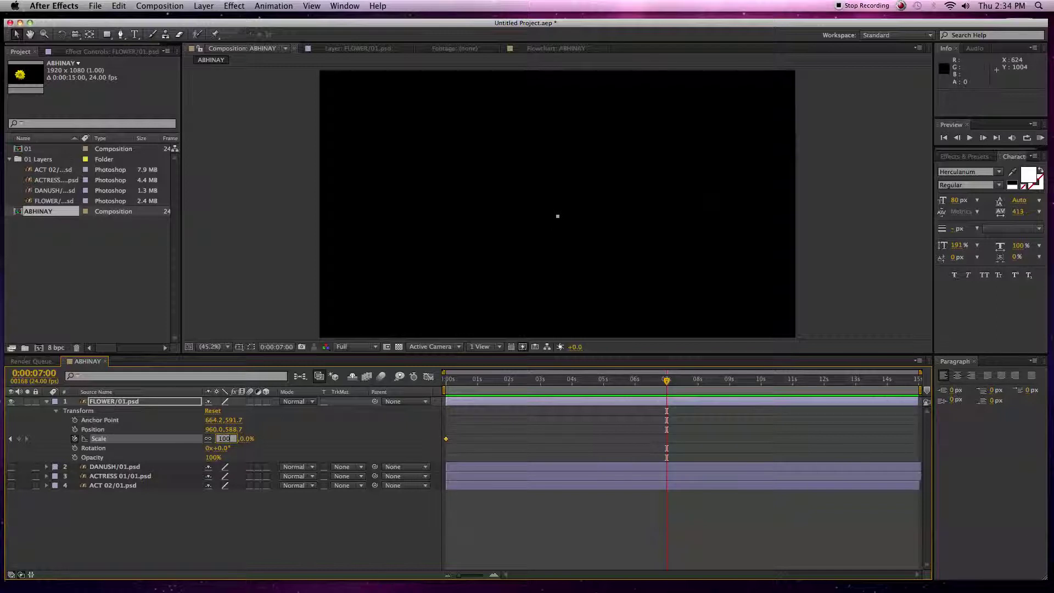
{"action": "key", "text": "Return"}
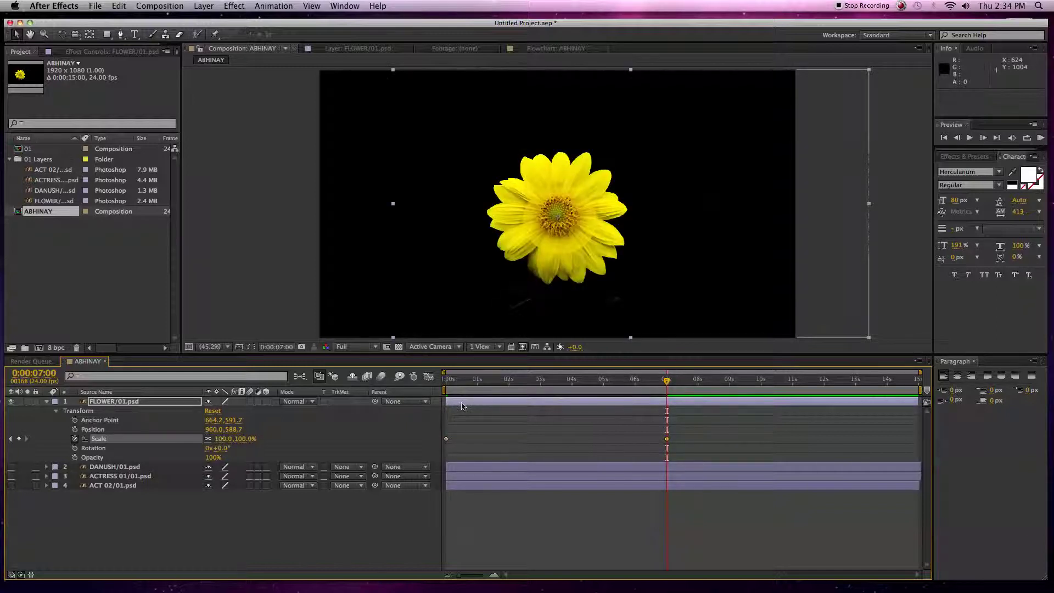
- Animate the FLOWER layer's Rotation from 0° at the first frame to many full revolutions at the 7-second Scale keyframe
{"action": "left_click_drag", "start_coordinate": [458, 381], "coordinate": [446, 381]}
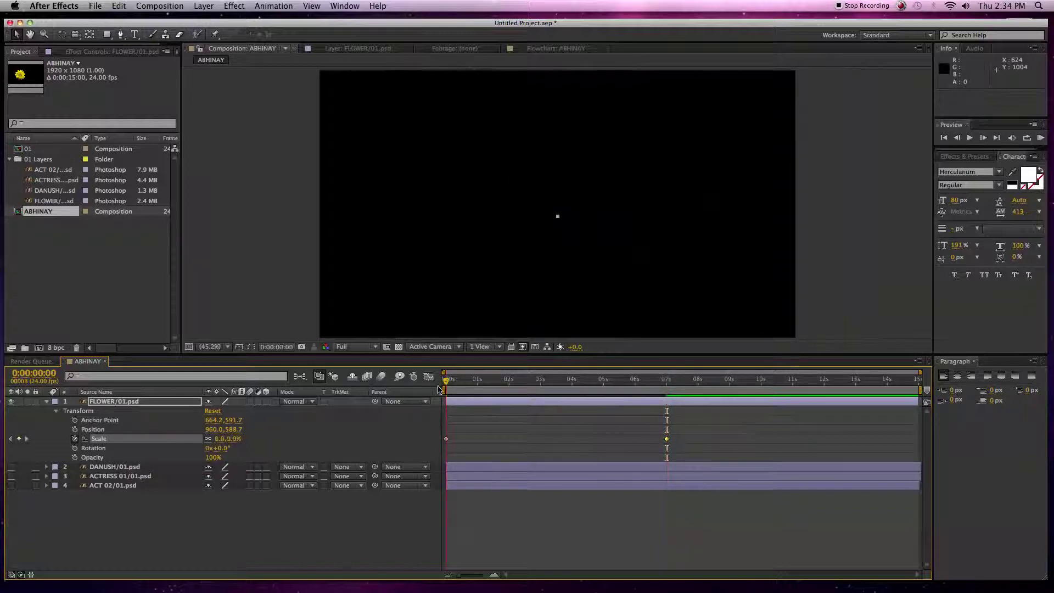
{"action": "left_click", "coordinate": [74, 448]}
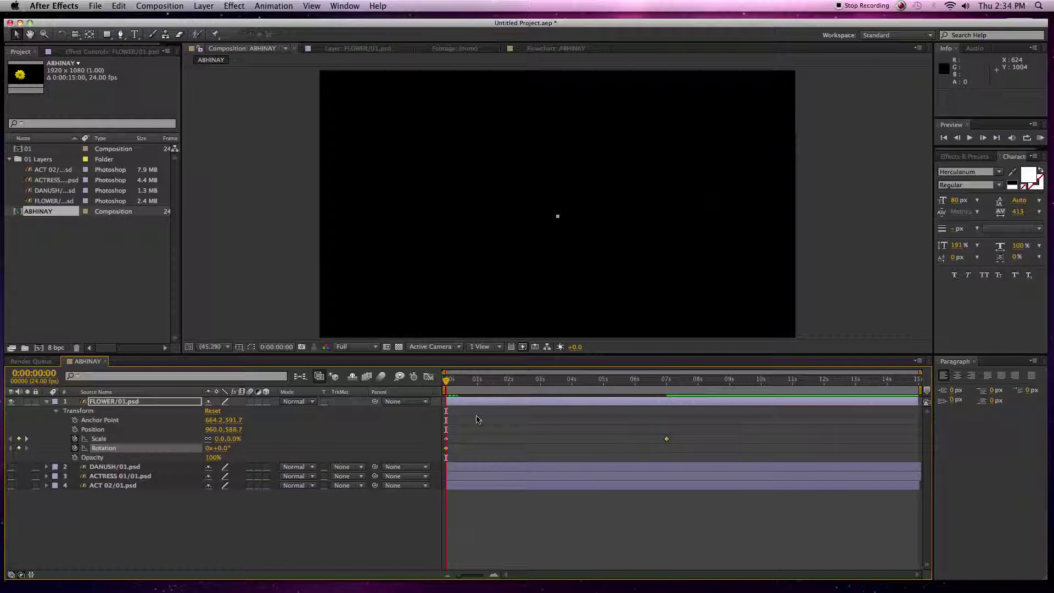
{"action": "left_click_drag", "start_coordinate": [637, 391], "coordinate": [667, 392]}
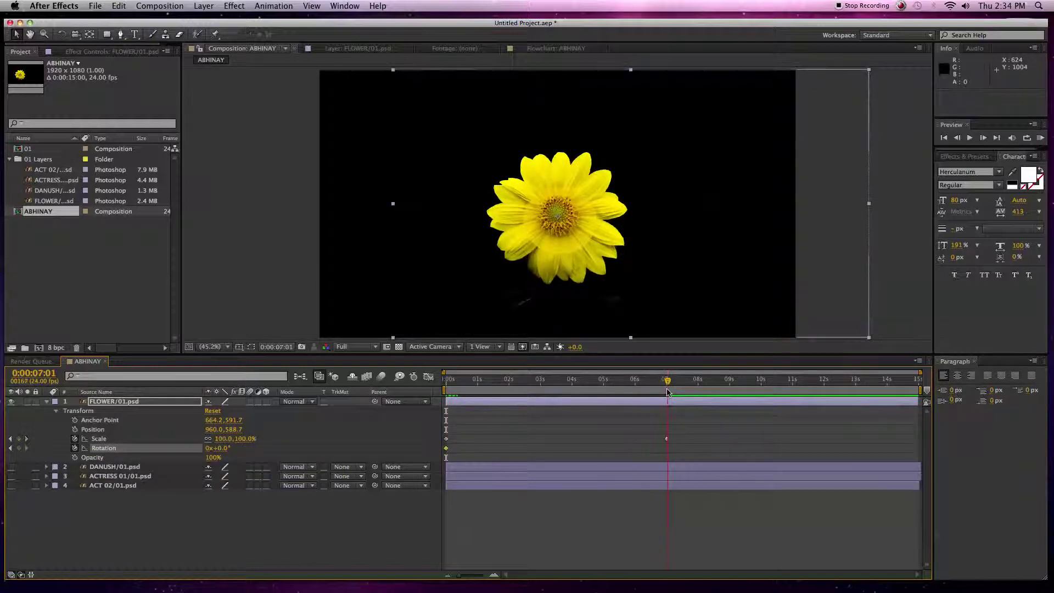
{"action": "left_click", "coordinate": [219, 449]}
{"action": "key", "text": "Return"}
{"action": "left_click", "coordinate": [208, 450]}
- Play back the growing, spinning flower from the first frame and again from 0:00:03:06, and stop the preview
{"action": "left_click", "coordinate": [444, 380]}
{"action": "key", "text": "space"}
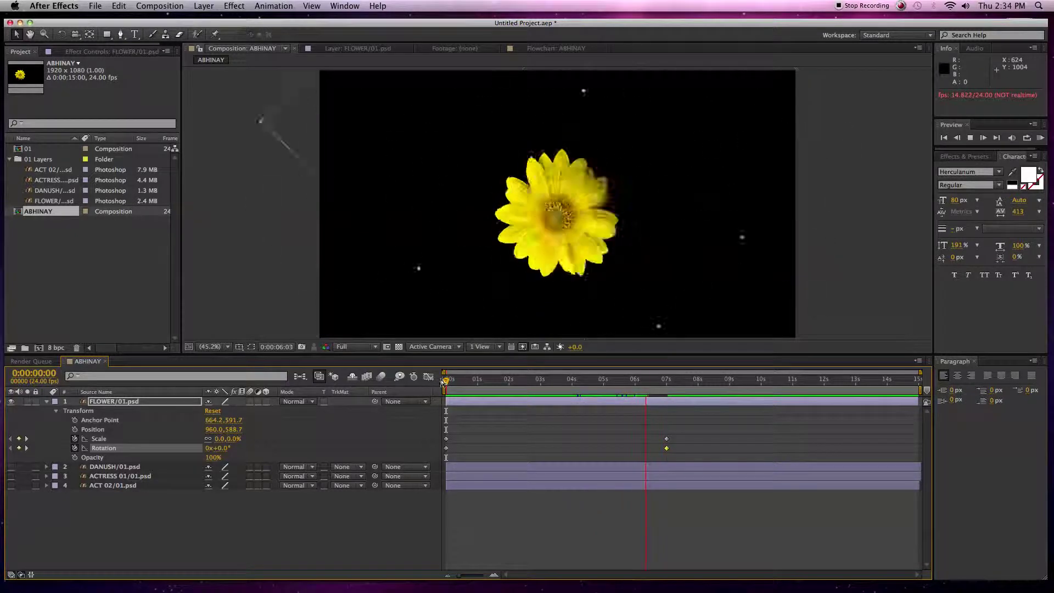
{"action": "left_click_drag", "start_coordinate": [445, 381], "coordinate": [532, 385]}
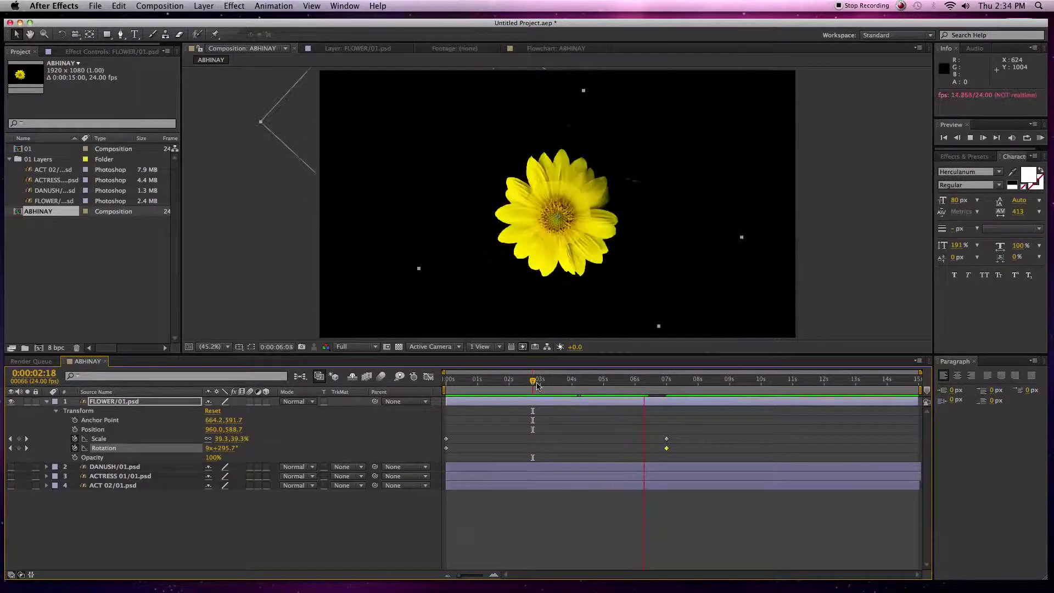
{"action": "key", "text": "space"}
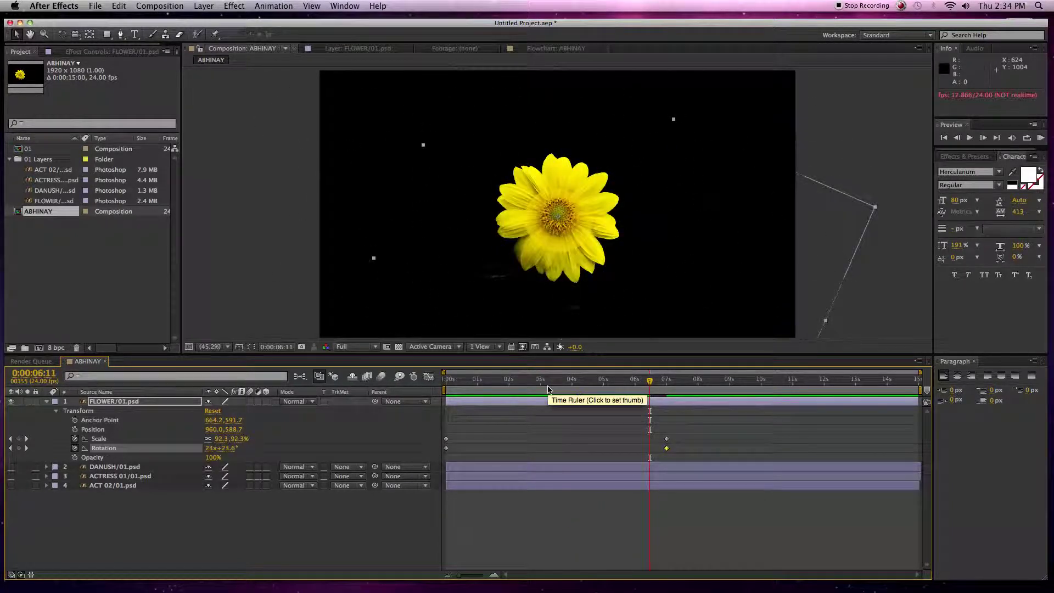
{"action": "left_click", "coordinate": [548, 389]}
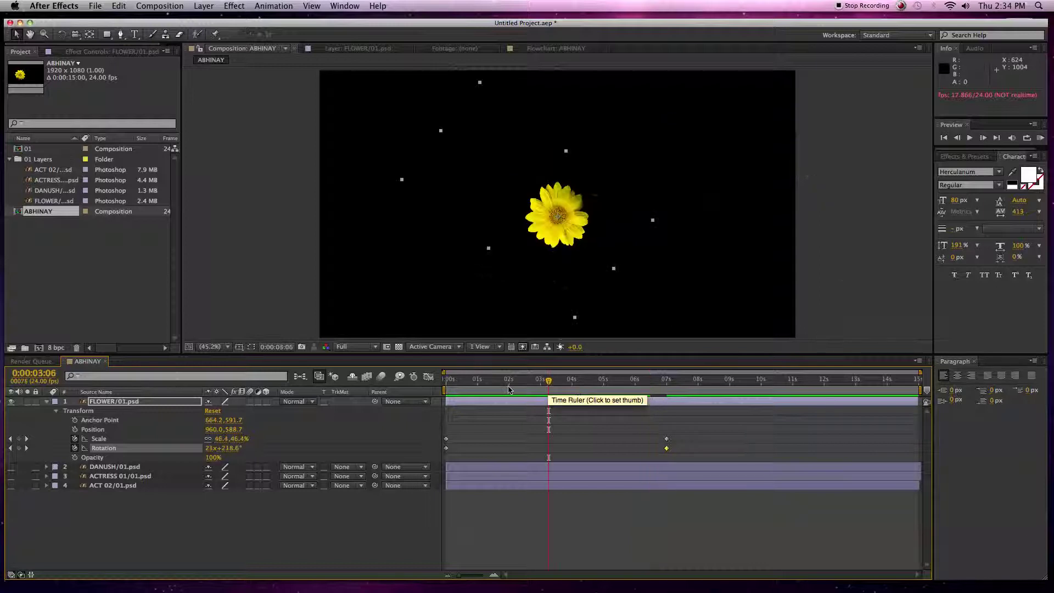
{"action": "key", "text": "space"}
{"action": "key", "text": "space"}
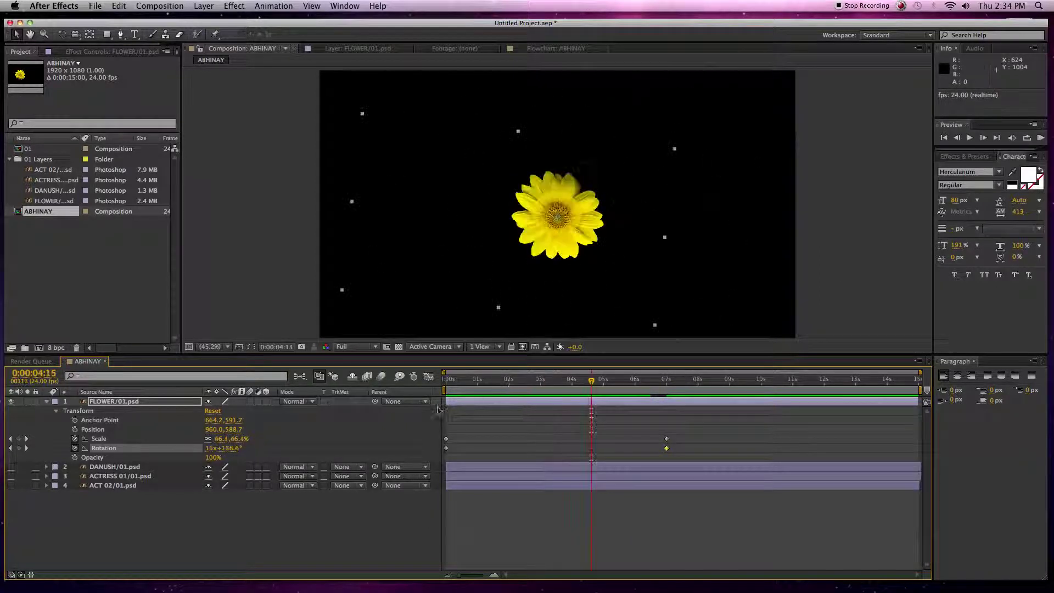
- Enable motion blur for the composition and the FLOWER layer, and preview the animation from 0:00:00:18
{"action": "left_click", "coordinate": [382, 377]}
{"action": "left_click", "coordinate": [250, 401]}
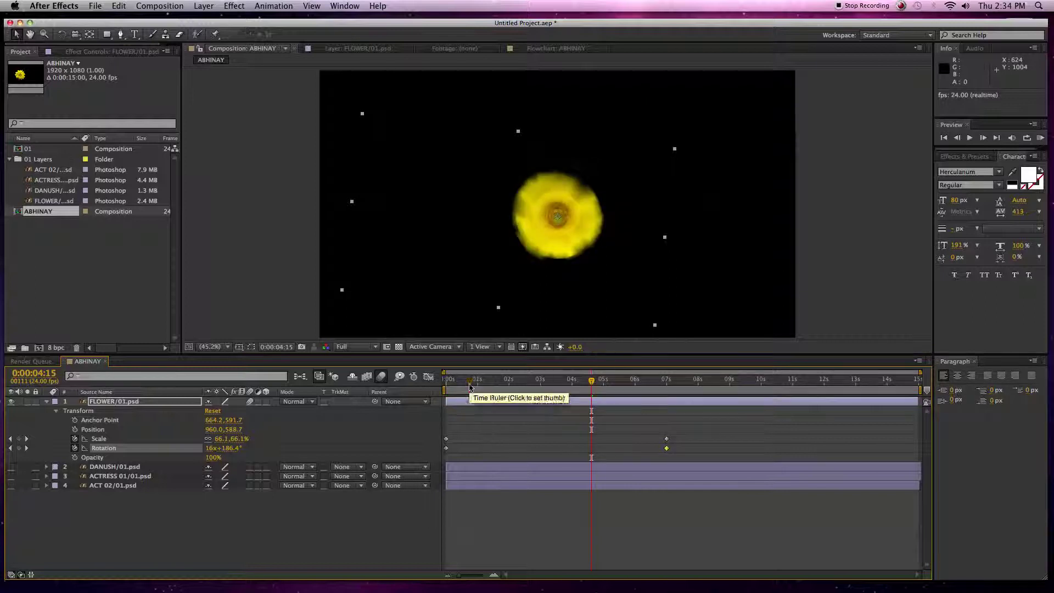
{"action": "left_click", "coordinate": [470, 381]}
{"action": "key", "text": "space"}
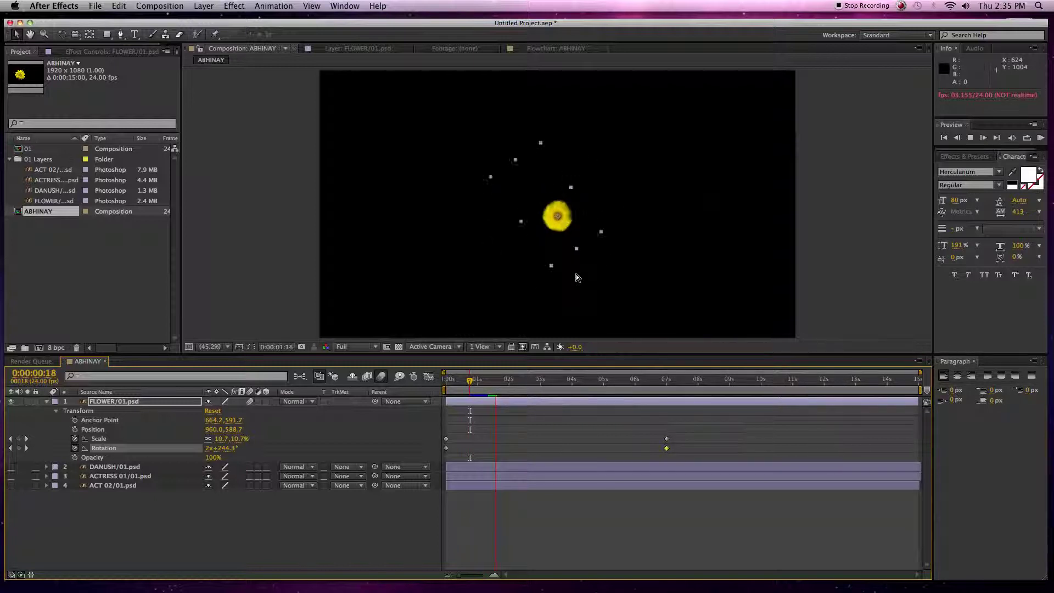
- Replay the motion-blurred flower animation from 0:00:01:16, and stop at the 0:00:07:00 keyframes
{"action": "key", "text": "space"}
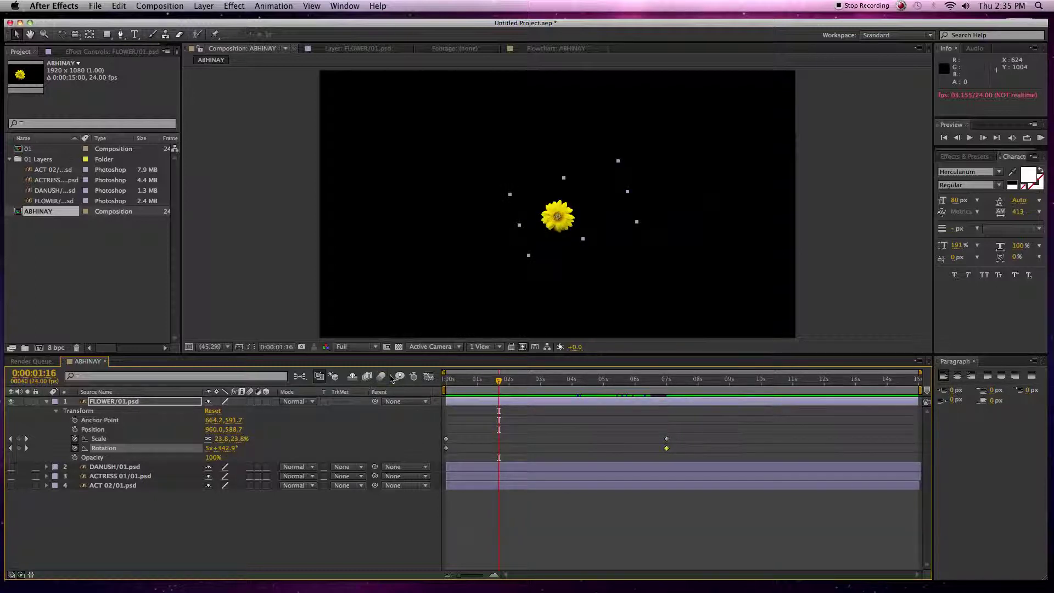
{"action": "key", "text": "space"}
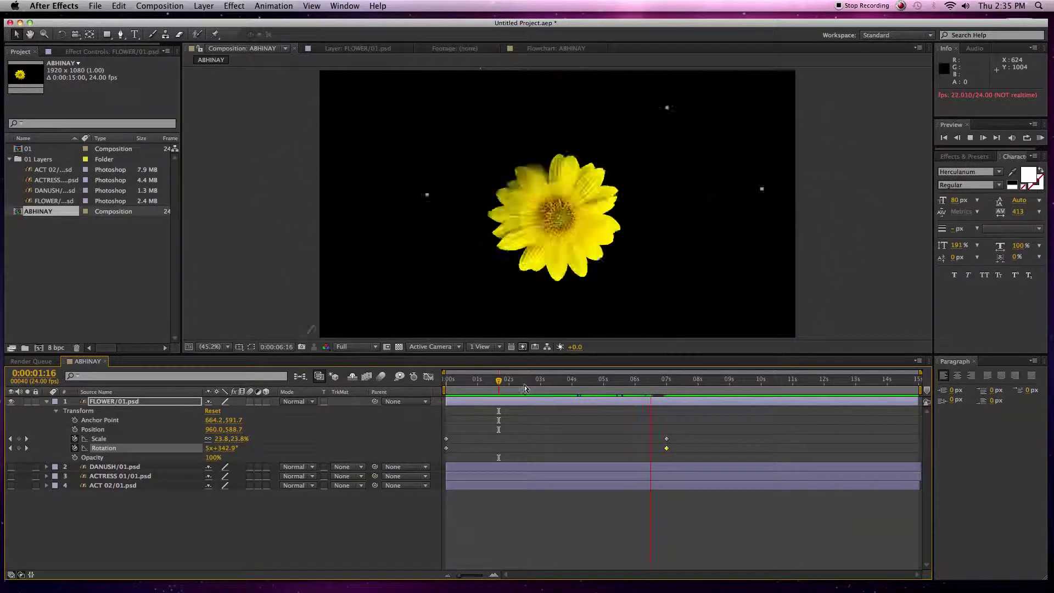
{"action": "left_click_drag", "start_coordinate": [666, 387], "coordinate": [666, 386]}
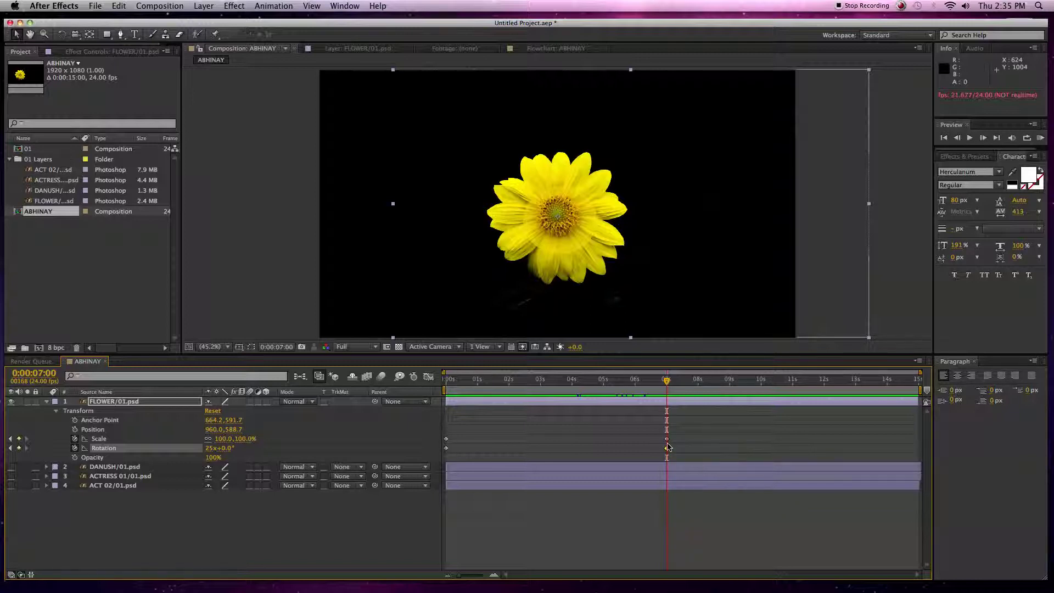
- Examine the flower frame by frame around its 7-second keyframes, back to 0:00:06:20 and forward to 0:00:07:04
{"action": "key", "text": "Page_Up"}
{"action": "key", "text": "Page_Up"}
{"action": "key", "text": "Page_Up"}
{"action": "key", "text": "Page_Up"}
{"action": "key", "text": "Page_Up"}
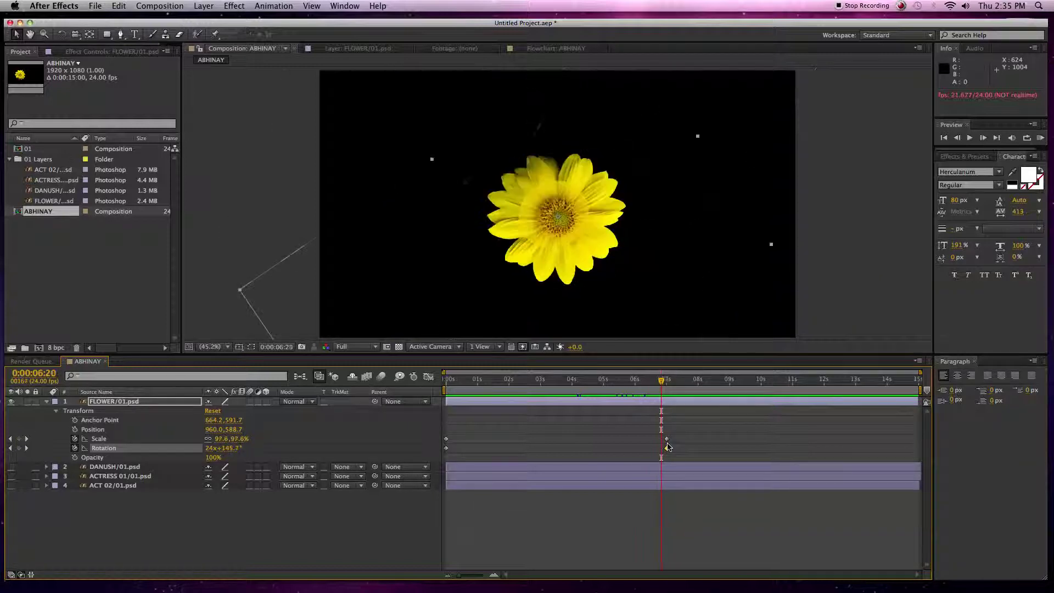
{"action": "key", "text": "Page_Down"}
{"action": "key", "text": "Page_Down"}
{"action": "key", "text": "Page_Down"}
{"action": "key", "text": "Page_Down"}
{"action": "key", "text": "Page_Down"}
{"action": "key", "text": "Page_Down"}
{"action": "key", "text": "Page_Down"}
{"action": "key", "text": "Page_Down"}
{"action": "key", "text": "Page_Down"}
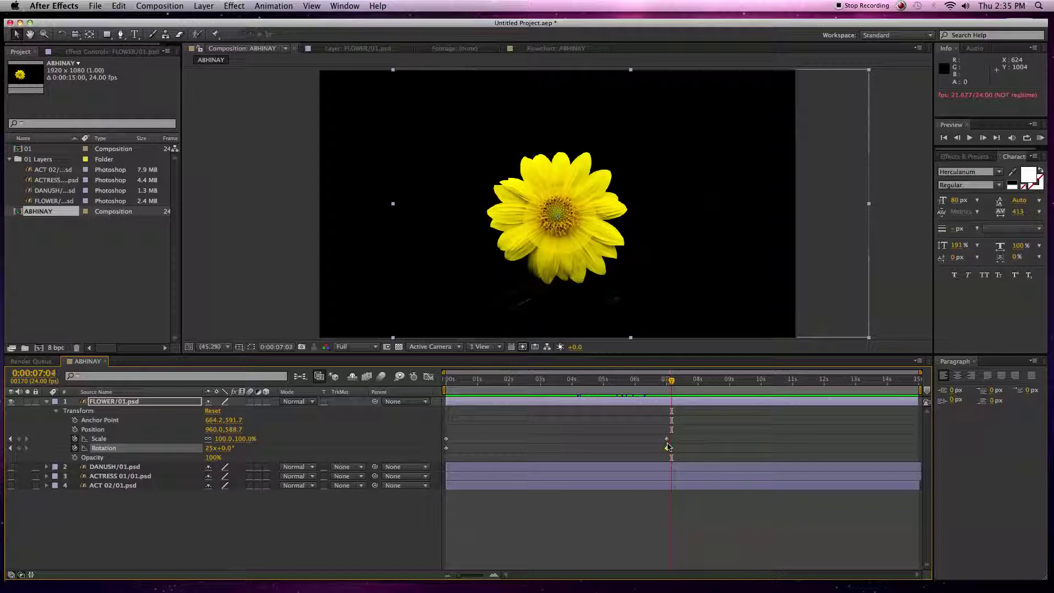
- Add a Scale keyframe to the FLOWER layer at 0:00:07:02 and set its value to 50%
{"action": "key", "text": "Page_Up"}
{"action": "key", "text": "Page_Up"}
{"action": "key", "text": "Page_Up"}
{"action": "key", "text": "Page_Down"}
{"action": "key", "text": "Page_Down"}
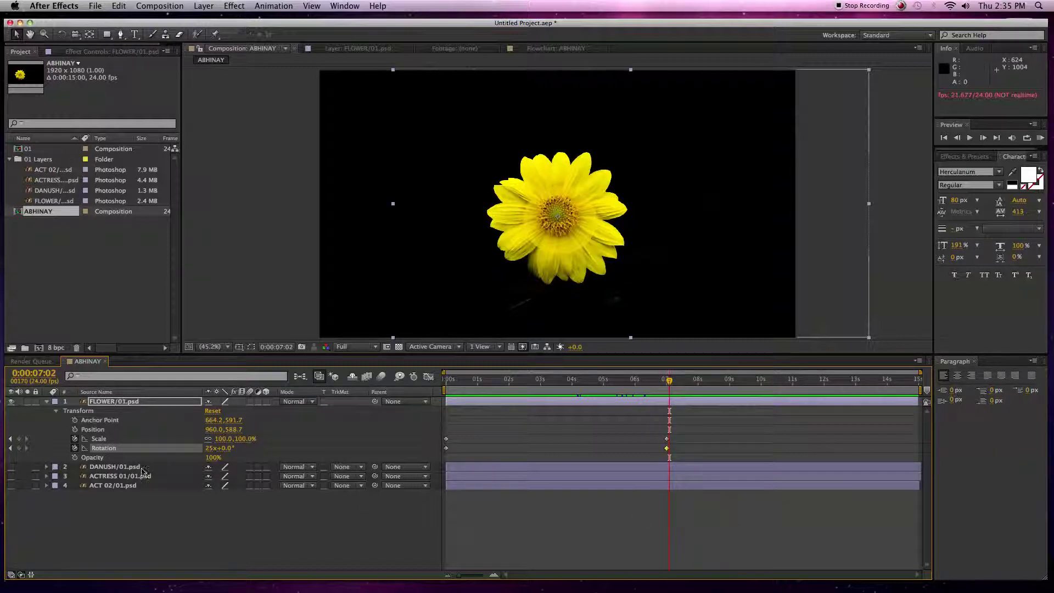
{"action": "left_click", "coordinate": [19, 439]}
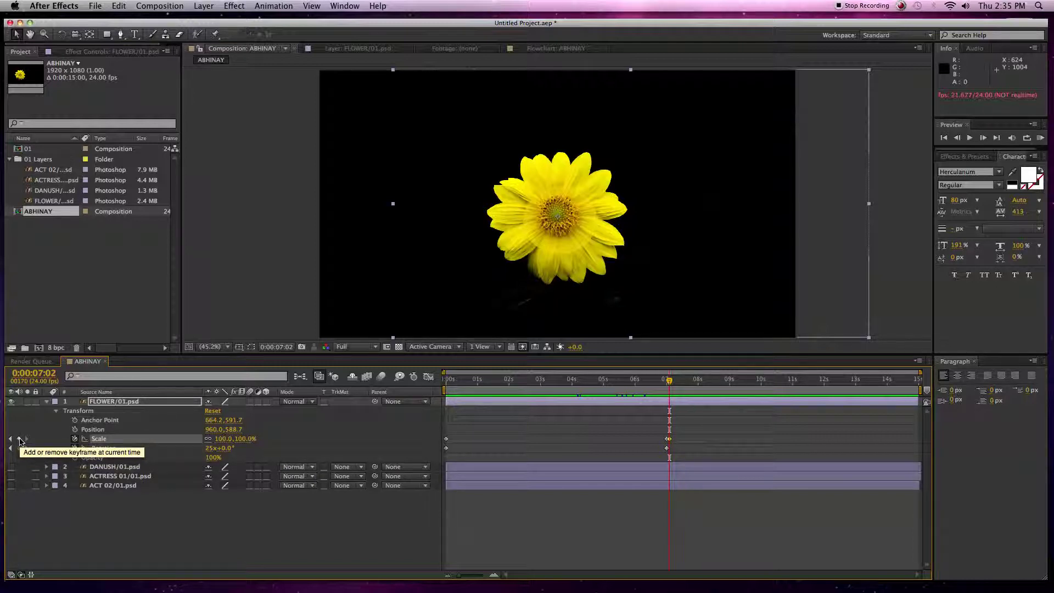
{"action": "left_click", "coordinate": [224, 438]}
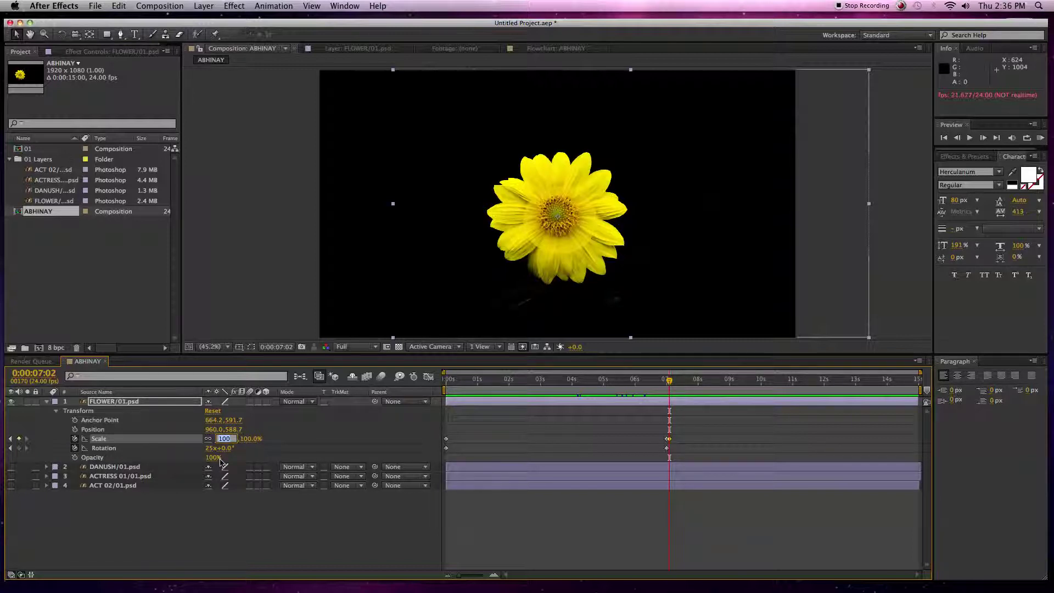
{"action": "type", "text": "50"}
{"action": "key", "text": "Return"}
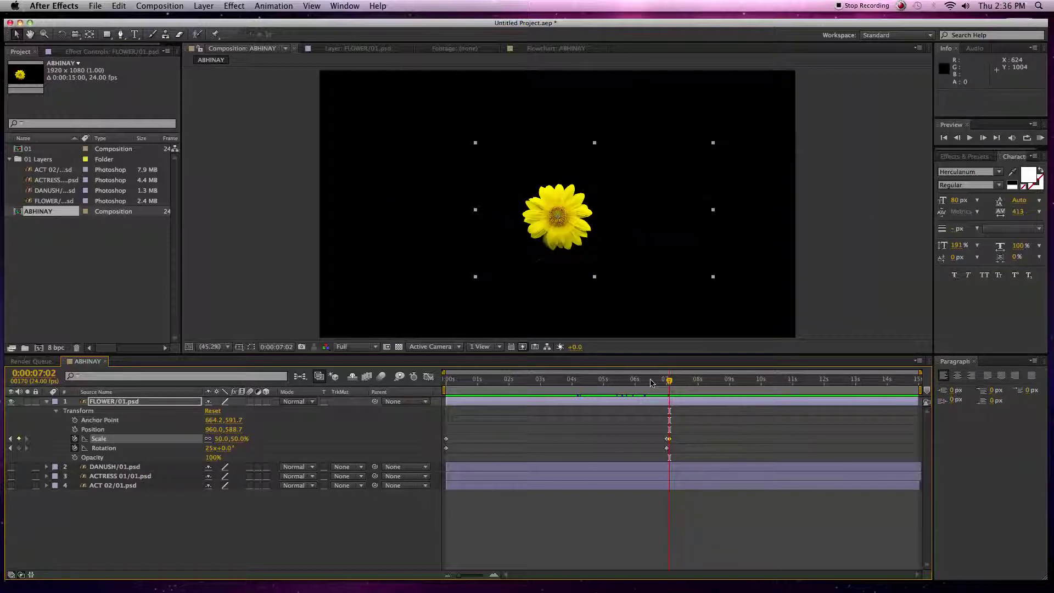
- Play back the flower's sudden shrink twice, starting shortly before the 7-second keyframe
{"action": "left_click", "coordinate": [651, 380]}
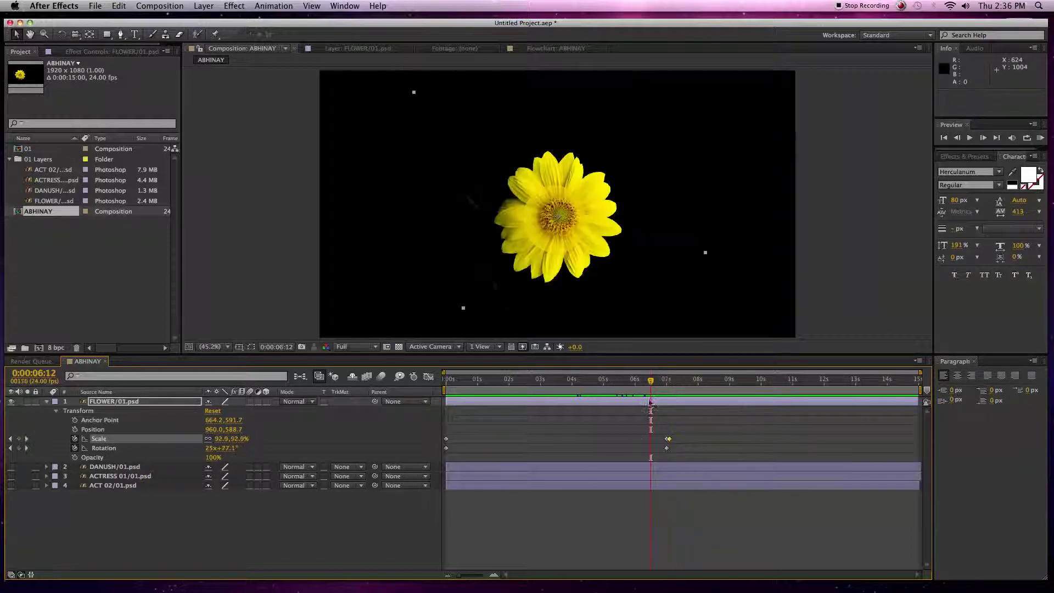
{"action": "key", "text": "space"}
{"action": "key", "text": "space"}
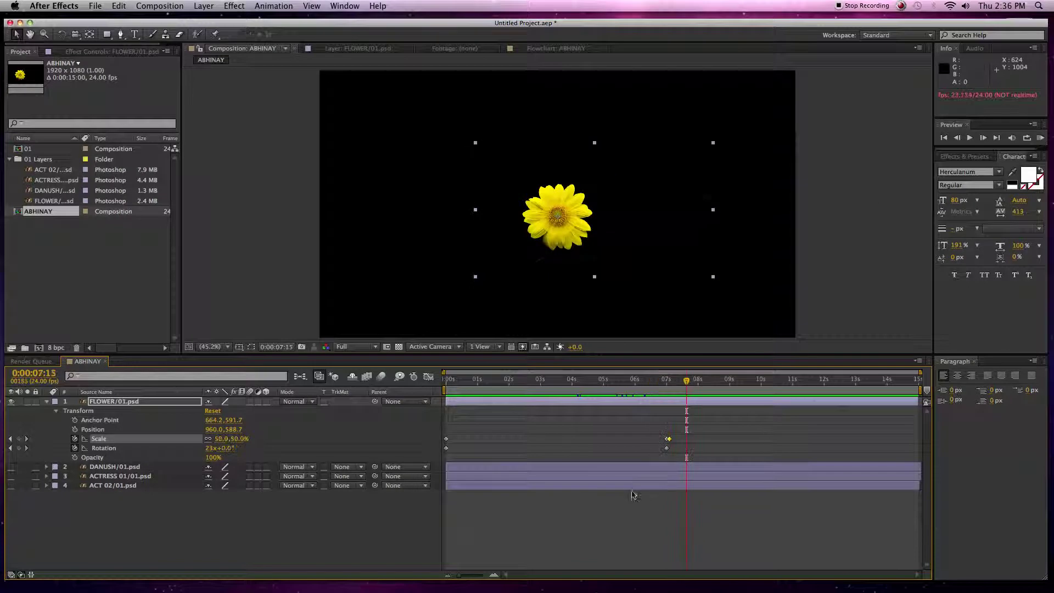
{"action": "left_click", "coordinate": [654, 382]}
{"action": "key", "text": "space"}
{"action": "key", "text": "space"}
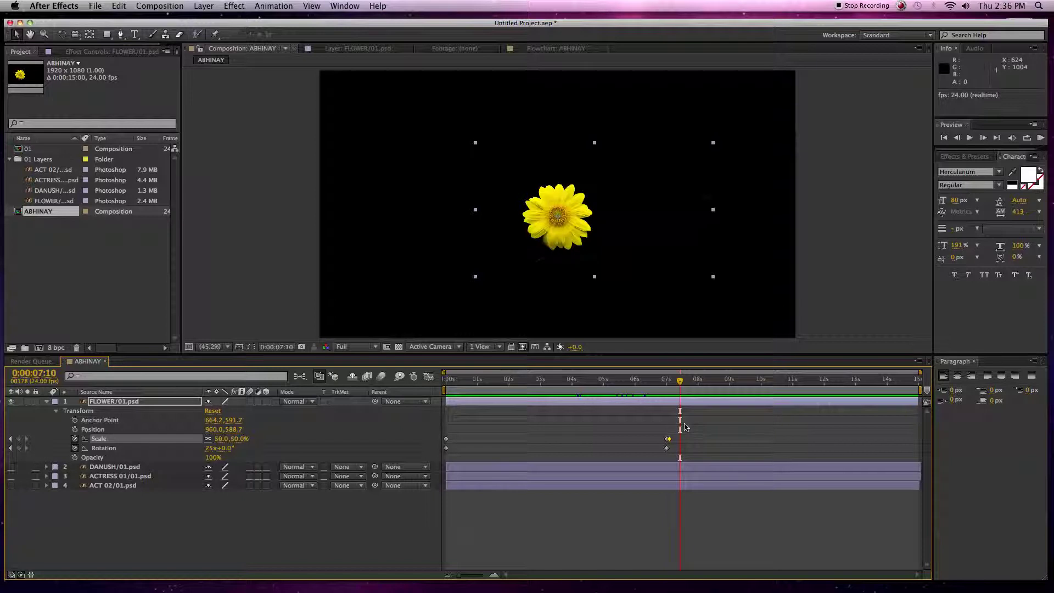
- Move the FLOWER layer's 50% Scale keyframe to 0:00:07:22 and preview the shrink from 0:00:06:10
{"action": "mouse_move", "coordinate": [672, 443]}
{"action": "left_click_drag", "start_coordinate": [671, 443], "coordinate": [674, 443]}
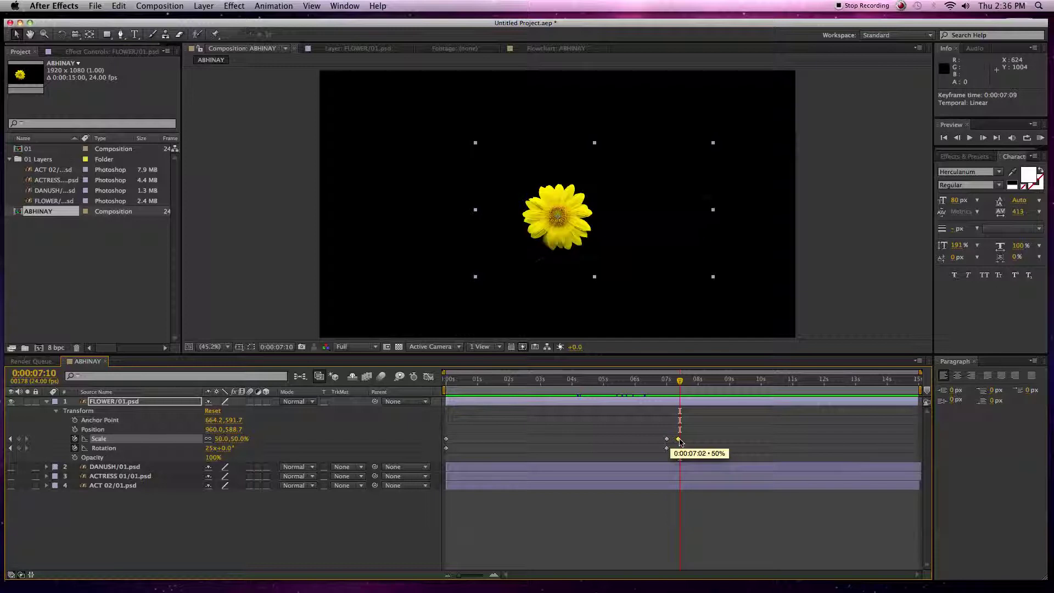
{"action": "mouse_move", "coordinate": [681, 440]}
{"action": "left_mouse_down"}
{"action": "mouse_move", "coordinate": [753, 439]}
{"action": "mouse_move", "coordinate": [695, 439]}
{"action": "left_mouse_up"}
{"action": "left_click", "coordinate": [649, 387]}
{"action": "key", "text": "space"}
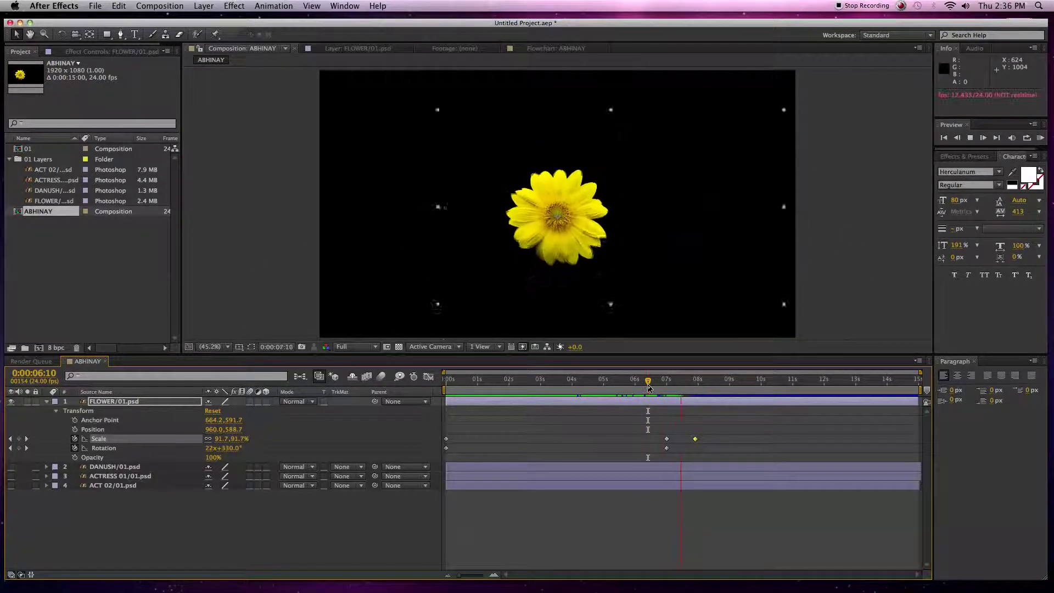
{"action": "key", "text": "space"}
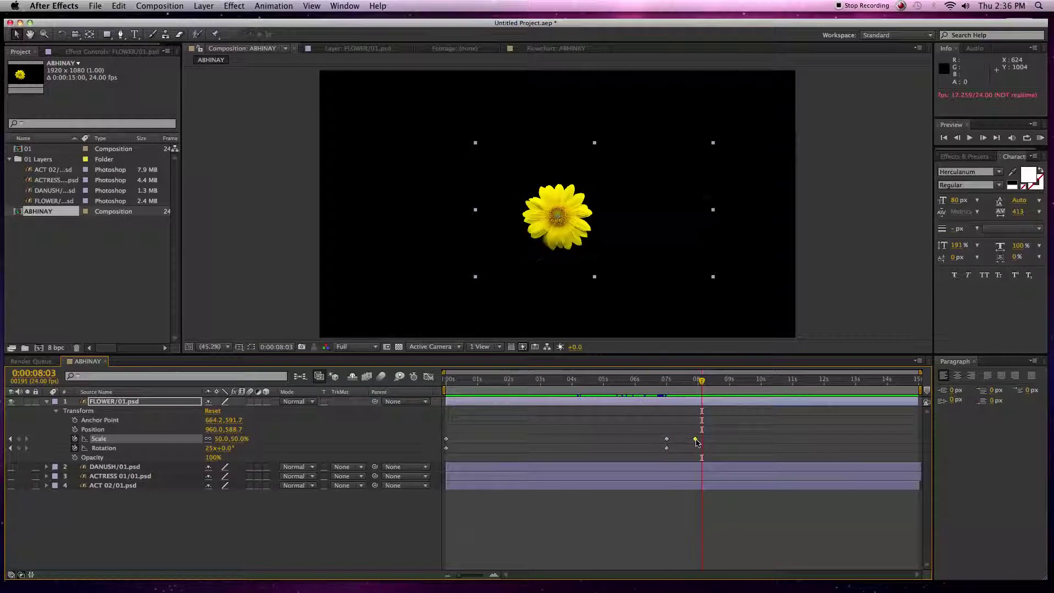
- Move the FLOWER layer's 50% Scale keyframe to 0:00:11:05 and preview the slower shrink from about the 7-second keyframe
{"action": "mouse_move", "coordinate": [695, 441]}
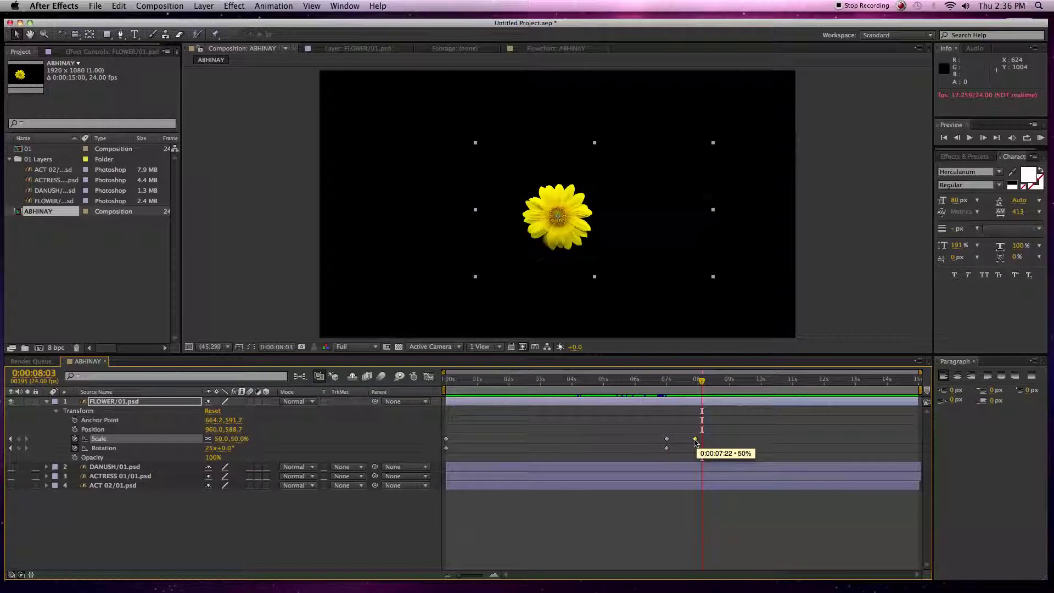
{"action": "left_click_drag", "start_coordinate": [695, 442], "coordinate": [799, 439]}
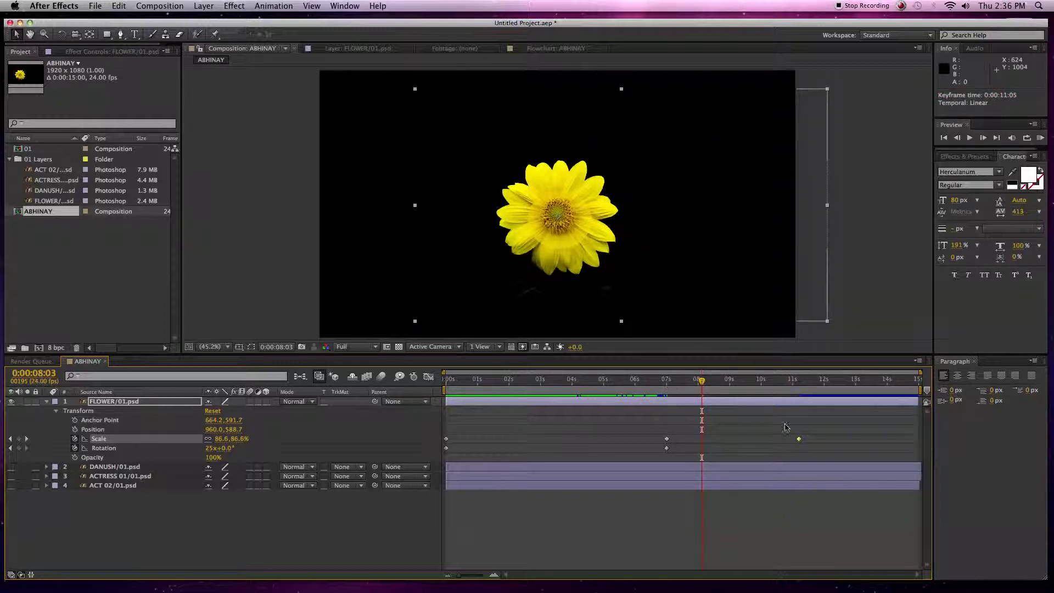
{"action": "left_click", "coordinate": [667, 387]}
{"action": "key", "text": "space"}
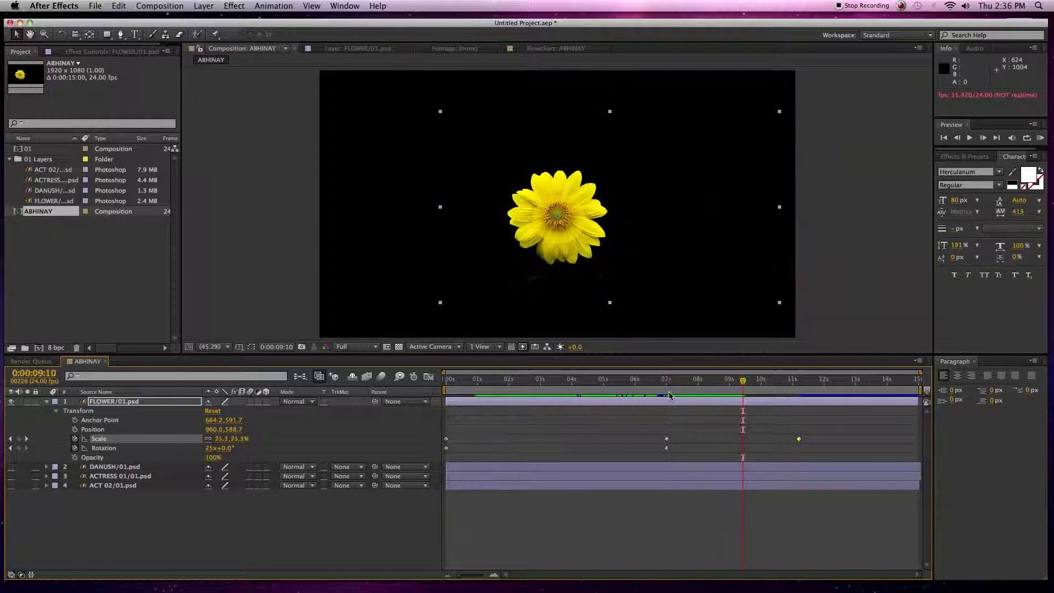
{"action": "key", "text": "space"}
- Examine the timeline at closer zoom around 0:00:09:10 and 0:00:02:17, each time returning to the full 15-second range
{"action": "key", "text": "="}
{"action": "key", "text": "="}
{"action": "key", "text": "="}
{"action": "key", "text": "="}
{"action": "key", "text": "="}
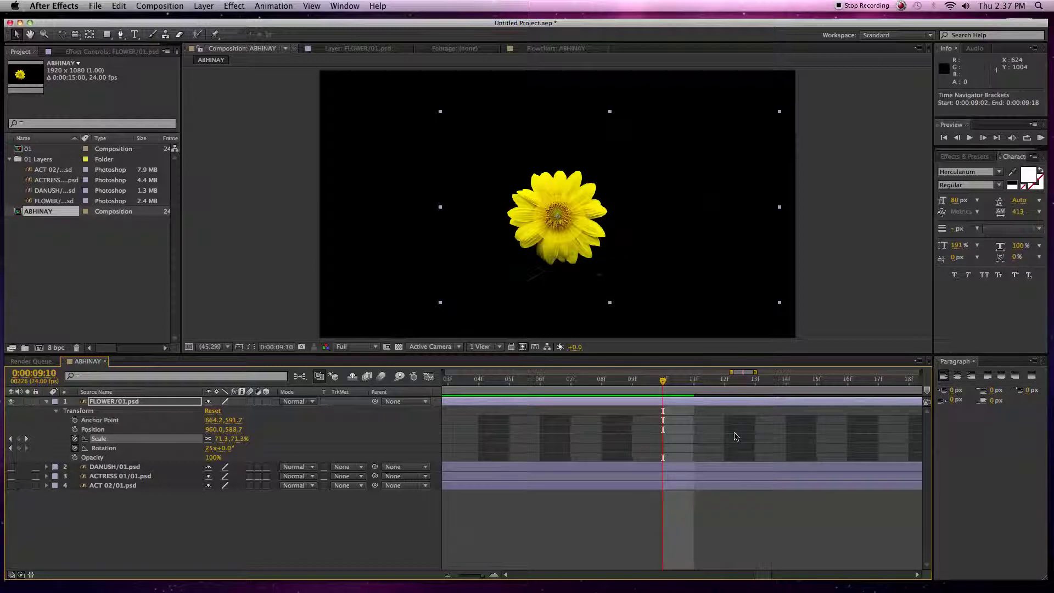
{"action": "key", "text": "minus"}
{"action": "key", "text": "minus"}
{"action": "key", "text": "minus"}
{"action": "key", "text": "minus"}
{"action": "key", "text": "minus"}
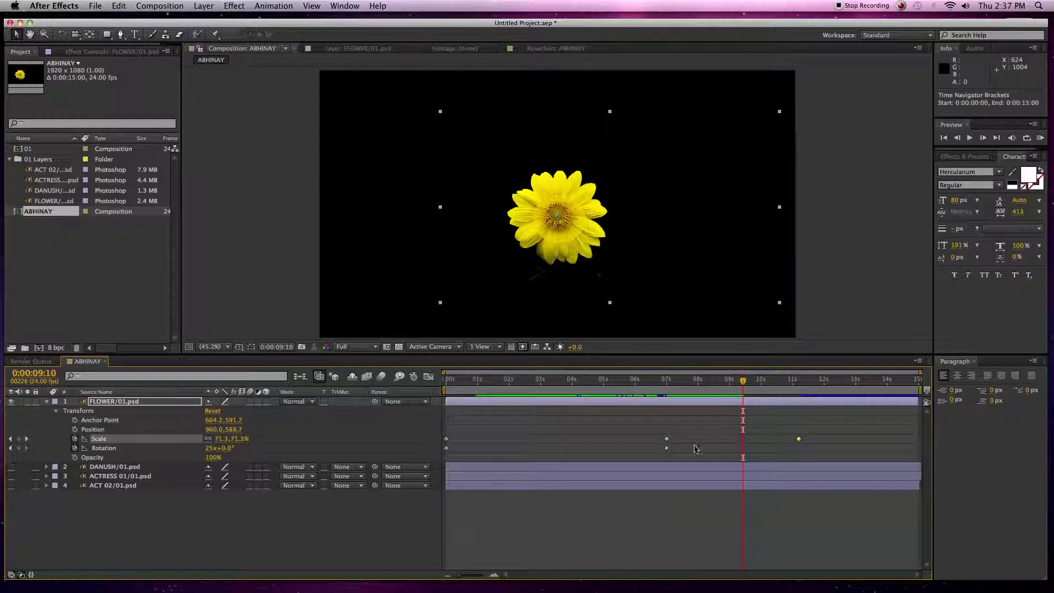
{"action": "left_click", "coordinate": [532, 381]}
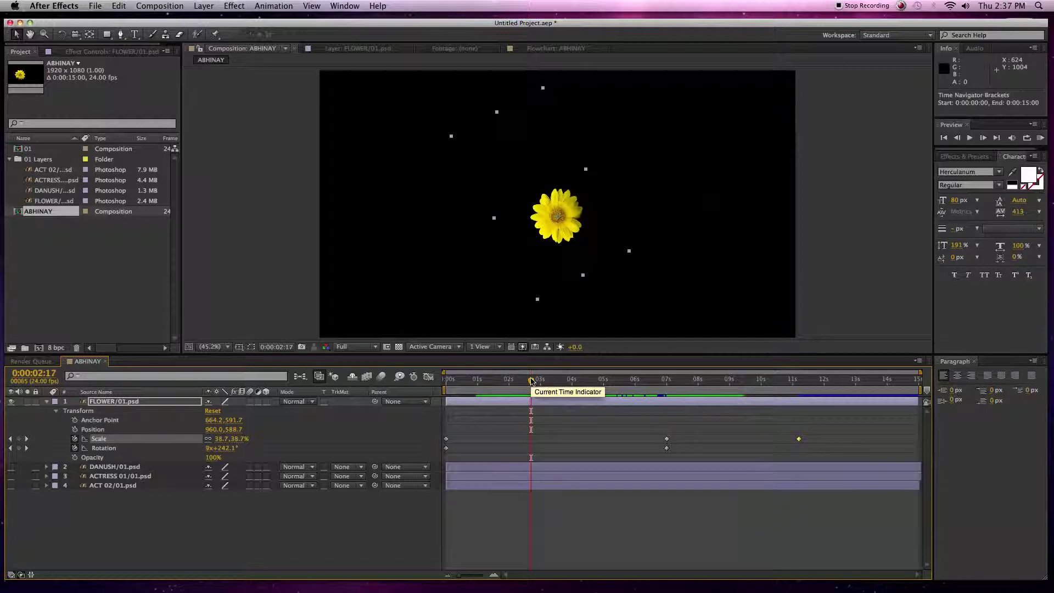
{"action": "key", "text": "equal"}
{"action": "key", "text": "equal"}
{"action": "key", "text": "equal"}
{"action": "key", "text": "minus"}
{"action": "key", "text": "minus"}
{"action": "key", "text": "minus"}
{"action": "key", "text": "minus"}
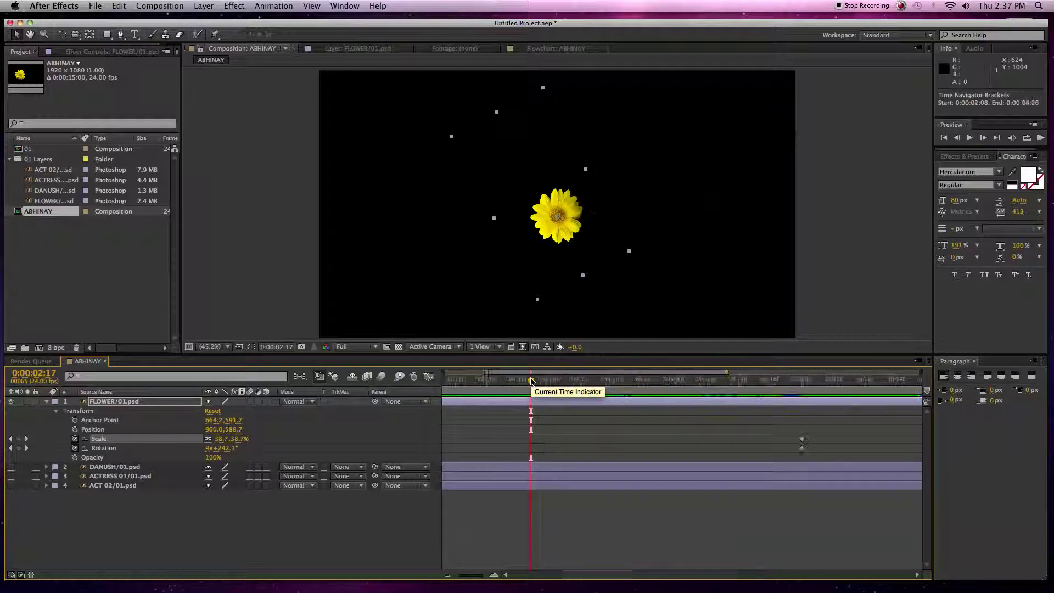
{"action": "key", "text": "minus"}
{"action": "key", "text": "minus"}
{"action": "key", "text": "minus"}
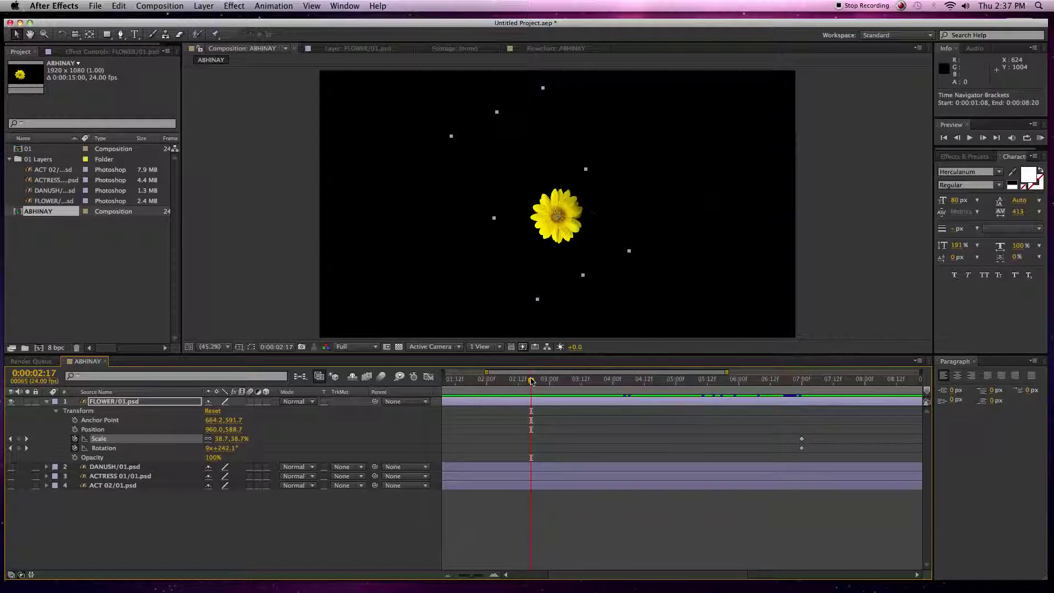
{"action": "key", "text": "minus"}
{"action": "key", "text": "minus"}
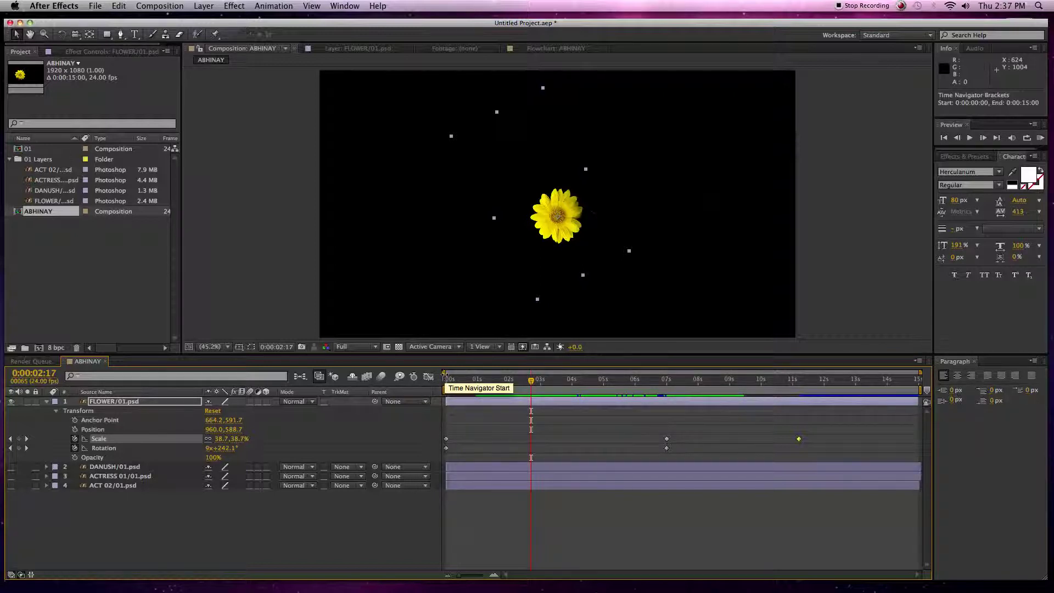
{"action": "mouse_move", "coordinate": [445, 374]}
{"action": "left_mouse_down"}
{"action": "mouse_move", "coordinate": [831, 373]}
{"action": "mouse_move", "coordinate": [445, 375]}
{"action": "left_mouse_up"}
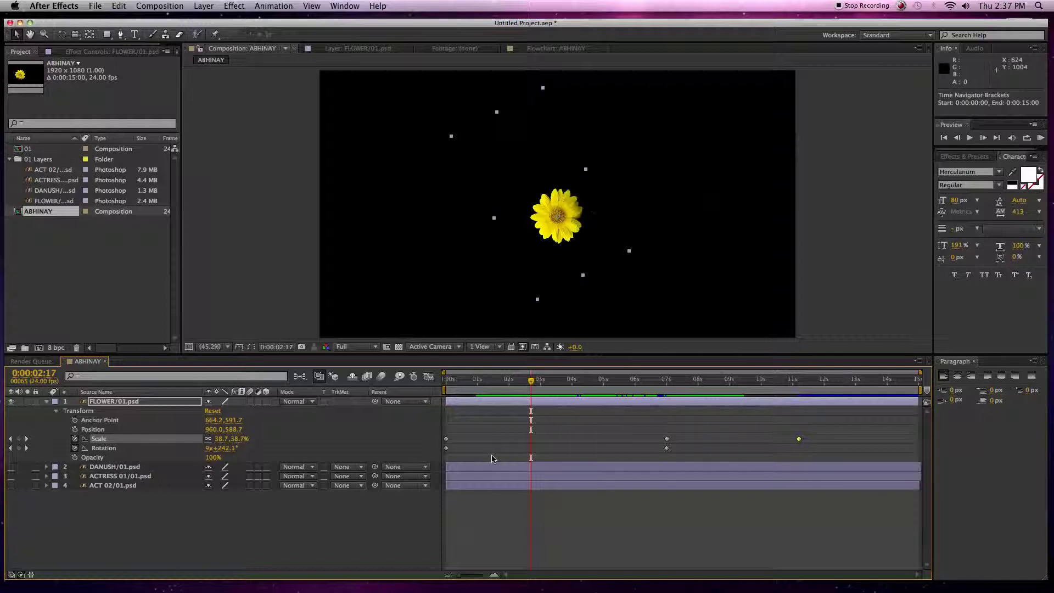
- Hide the FLOWER layer and make the ACTRESS 01 and ACT 02 layers visible, leaving DANUSH hidden
{"action": "left_click", "coordinate": [399, 347]}
{"action": "left_click", "coordinate": [399, 347]}
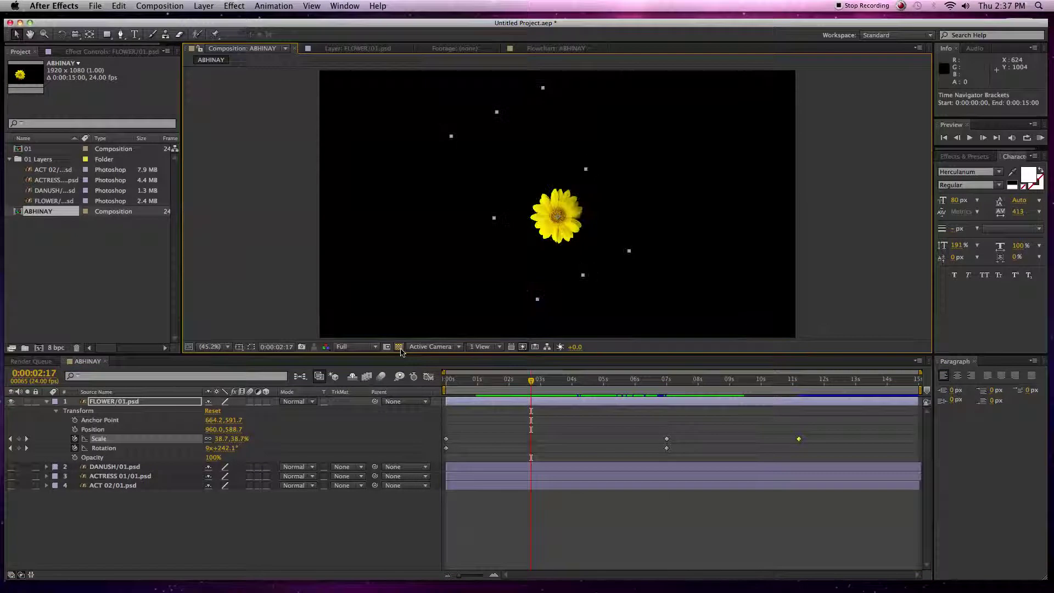
{"action": "left_click", "coordinate": [11, 402]}
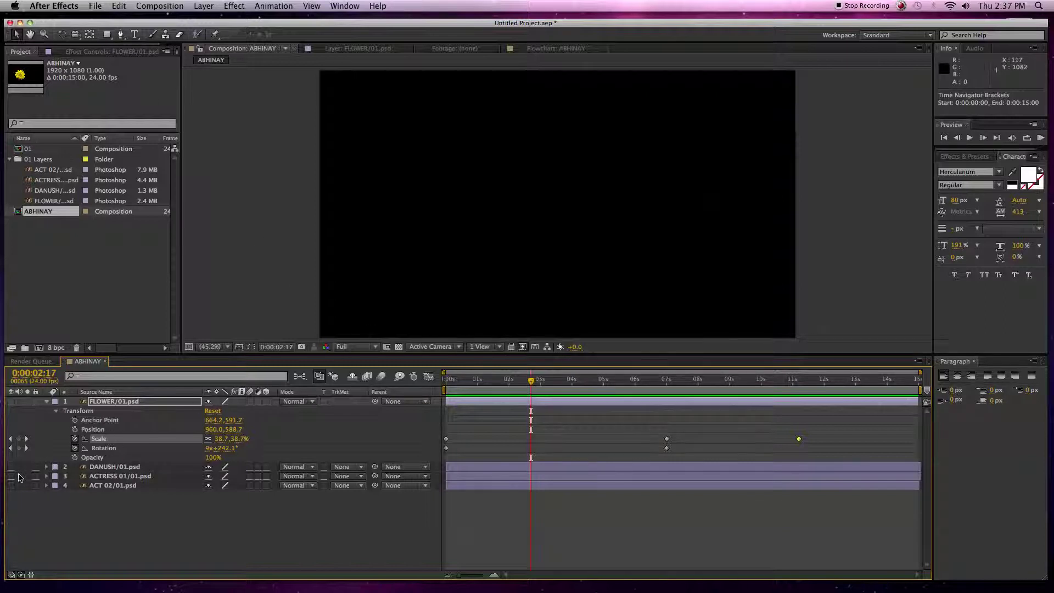
{"action": "left_click", "coordinate": [11, 467]}
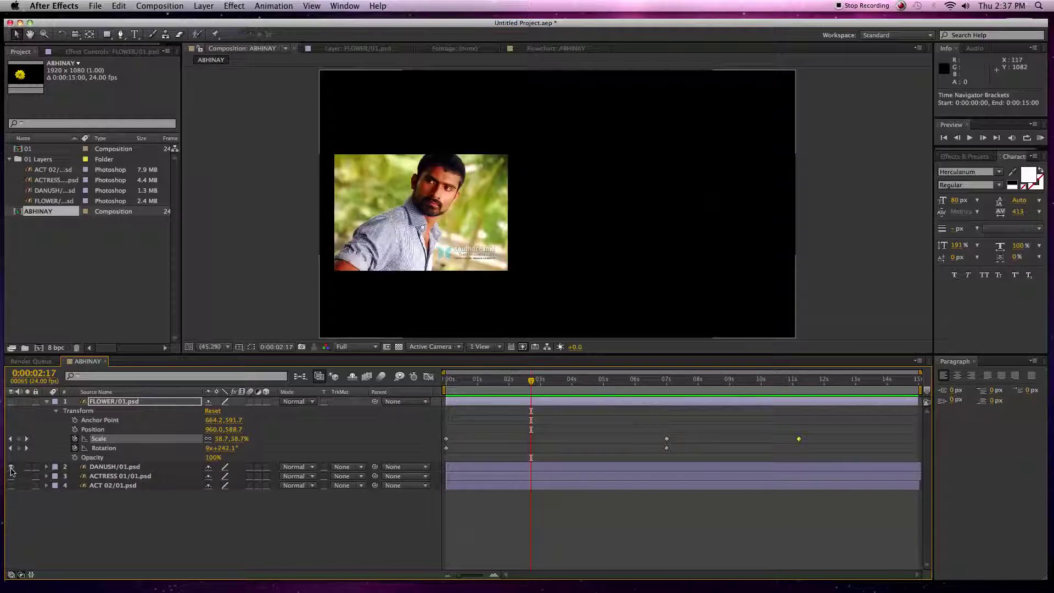
{"action": "left_click", "coordinate": [11, 467]}
{"action": "left_click", "coordinate": [11, 477]}
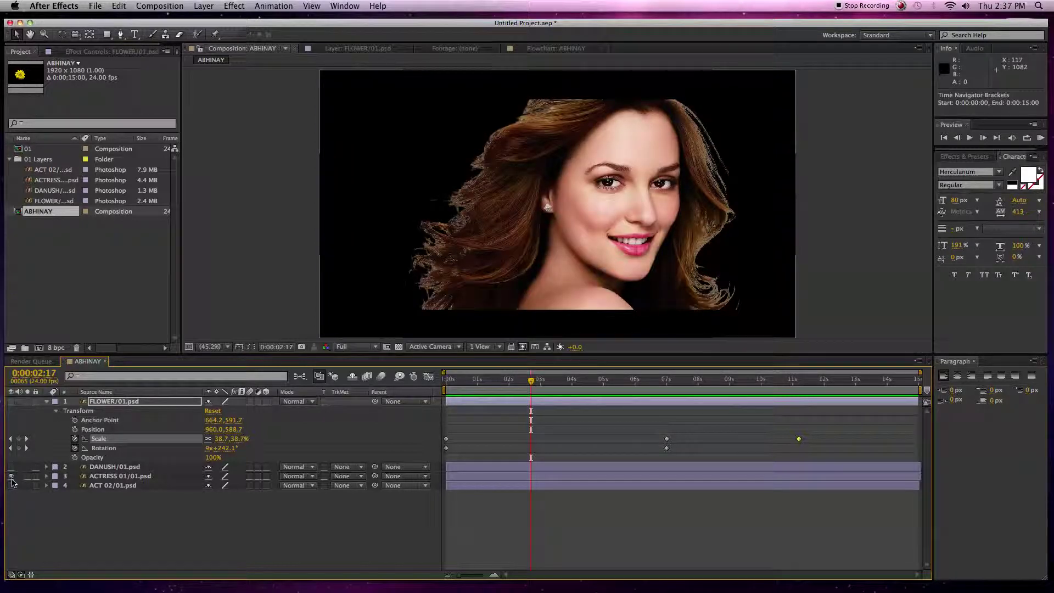
{"action": "left_click", "coordinate": [11, 486]}
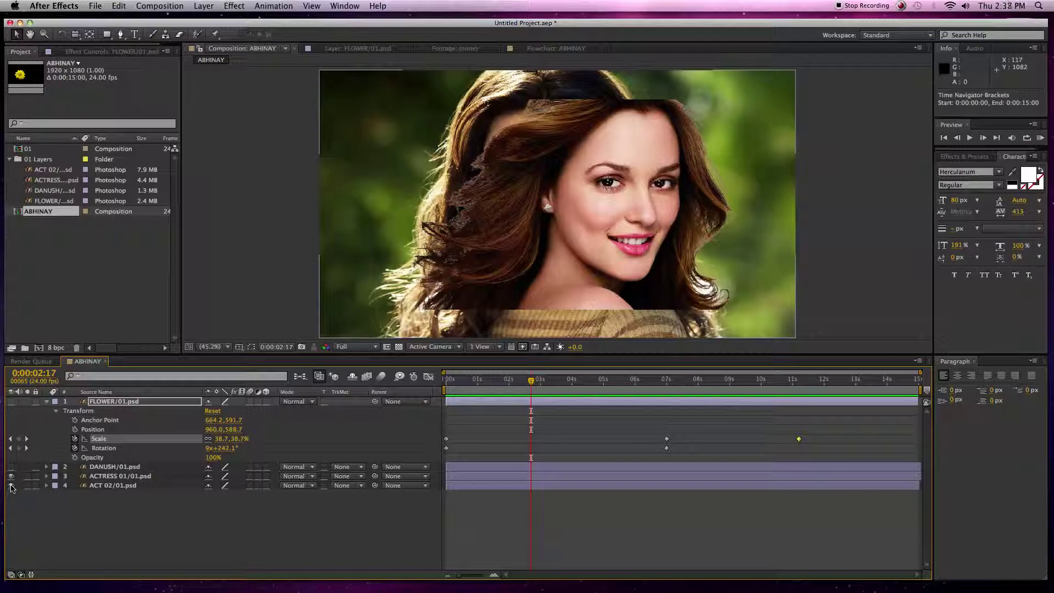
- Scale the ACTRESS 01 layer to 132% and move it out past the frame's left edge, to about -985, 564
{"action": "left_click", "coordinate": [526, 479]}
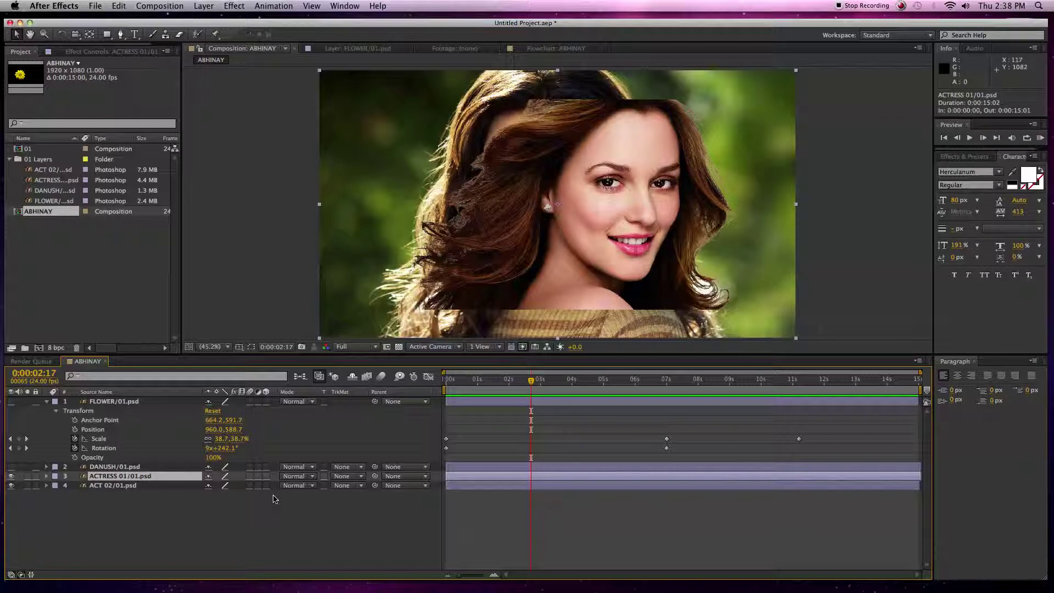
{"action": "key", "text": "s"}
{"action": "left_click_drag", "start_coordinate": [222, 485], "coordinate": [240, 485]}
{"action": "left_click_drag", "start_coordinate": [618, 287], "coordinate": [130, 296]}
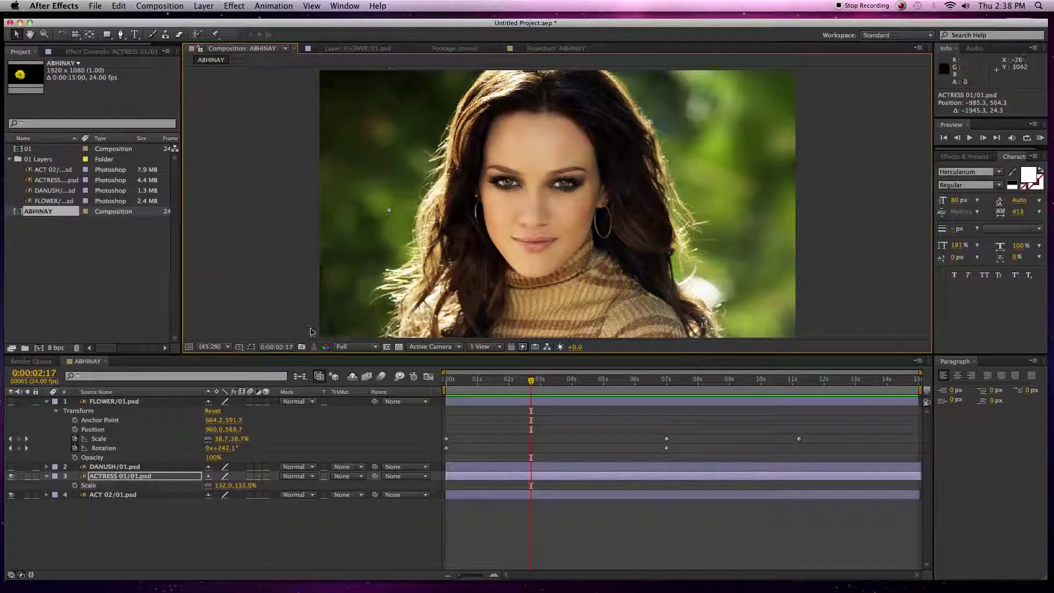
- Add a Position keyframe to the ACTRESS 01 layer at the first frame, 0:00:00:00
{"action": "left_click_drag", "start_coordinate": [531, 380], "coordinate": [437, 391]}
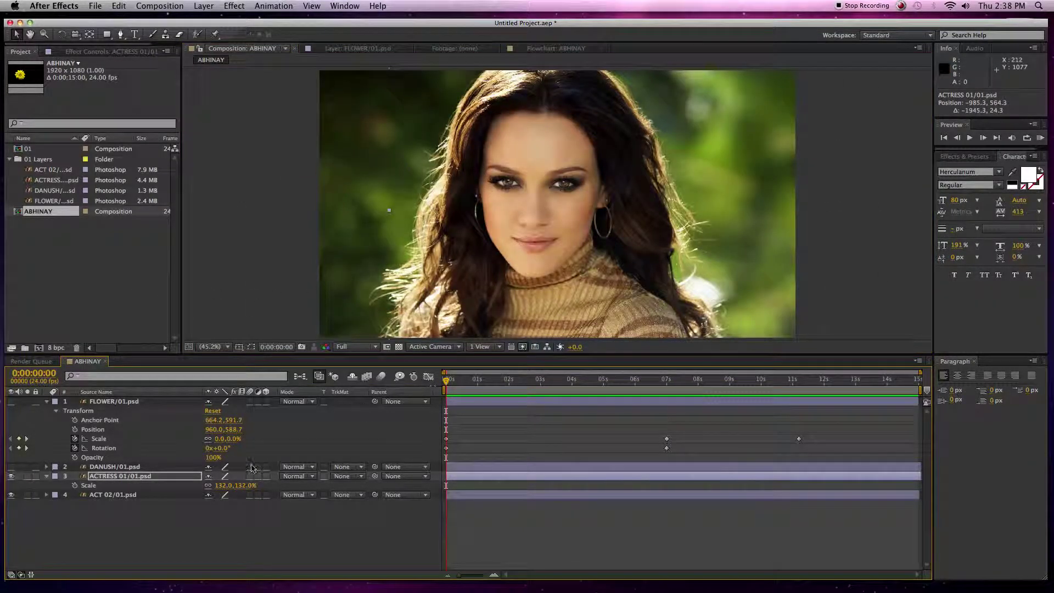
{"action": "key", "text": "p"}
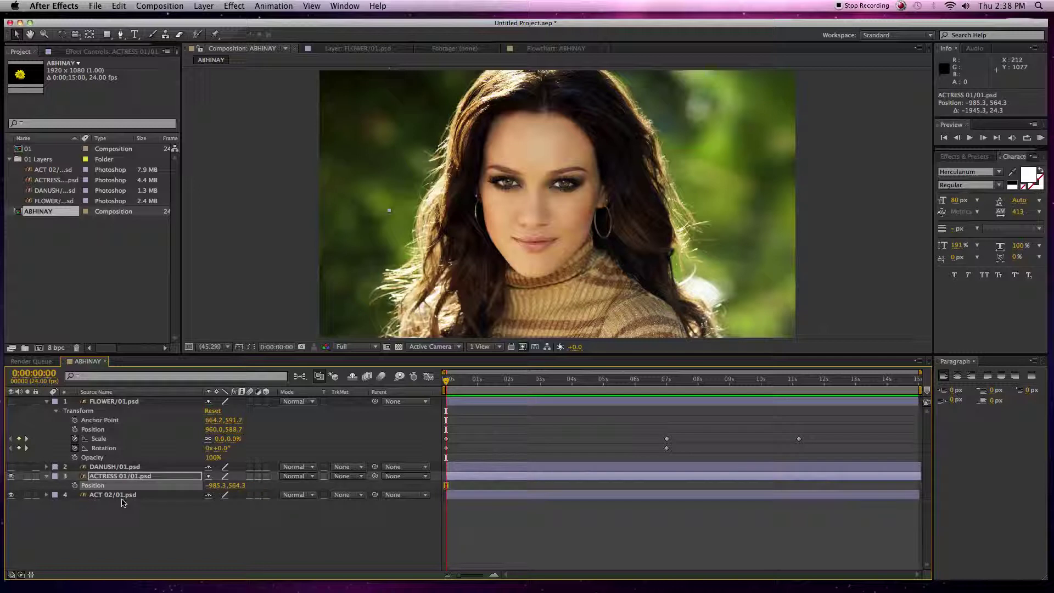
{"action": "left_click", "coordinate": [74, 485]}
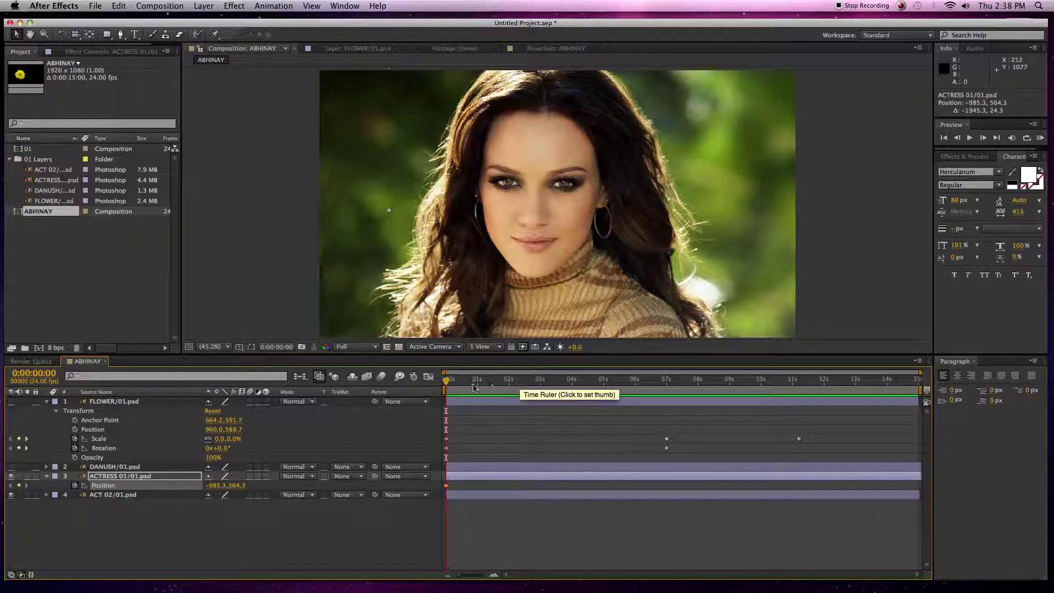
- Keyframe the ACTRESS 01 layer's position at 0:00:01:00 to 1123.8, 520.1 inside the frame and preview the slide-in from the start
{"action": "left_click", "coordinate": [477, 386]}
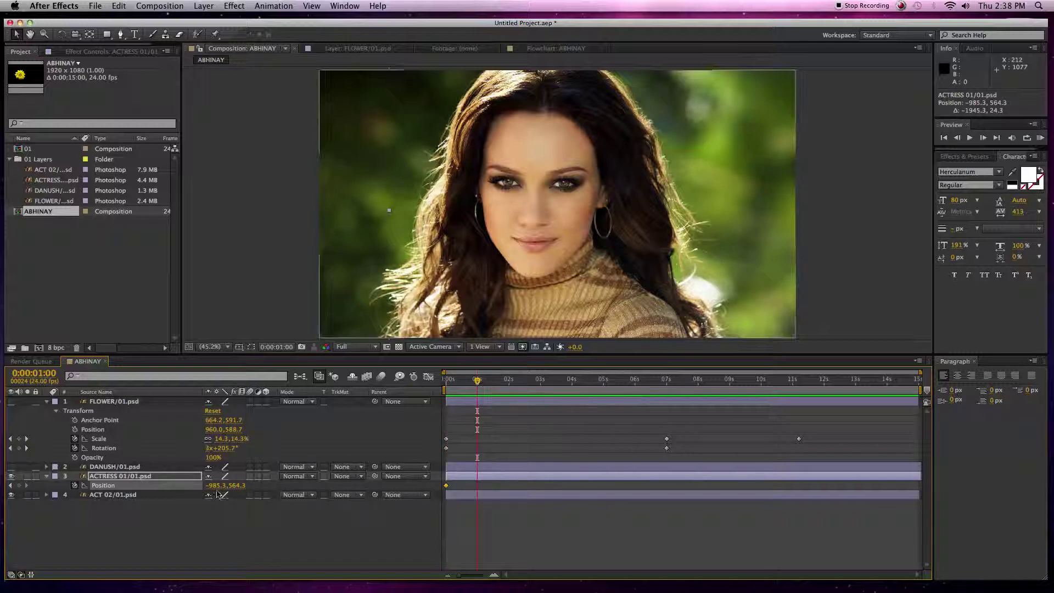
{"action": "left_click_drag", "start_coordinate": [285, 286], "coordinate": [789, 239]}
{"action": "left_click_drag", "start_coordinate": [477, 380], "coordinate": [431, 389]}
{"action": "key", "text": "space"}
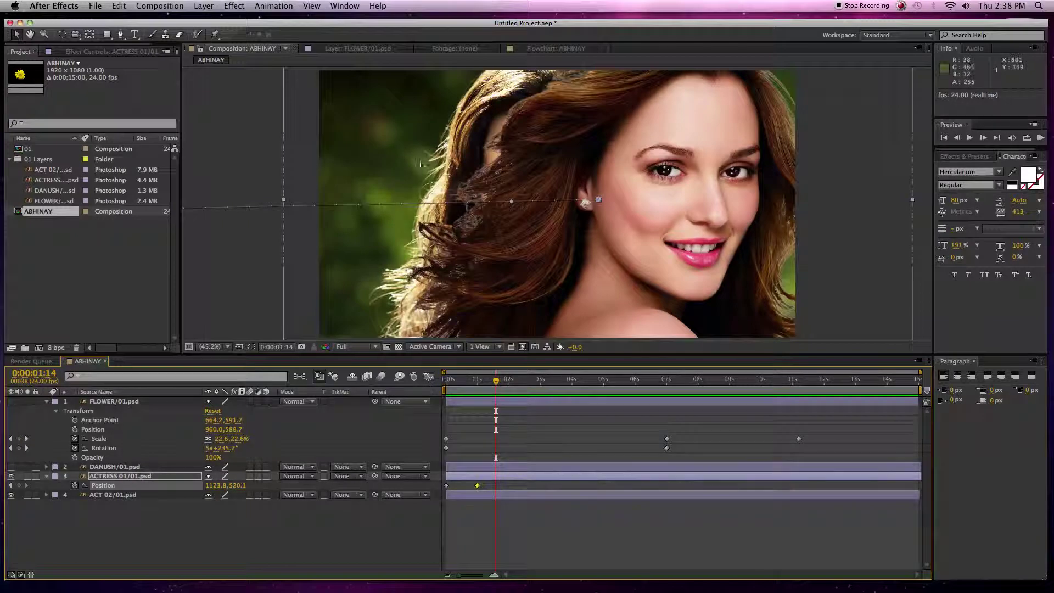
- Hide the ACT 02 layer and create a 1920 x 1080 px square-pixel solid in yellow F5D109
{"action": "left_click", "coordinate": [459, 497]}
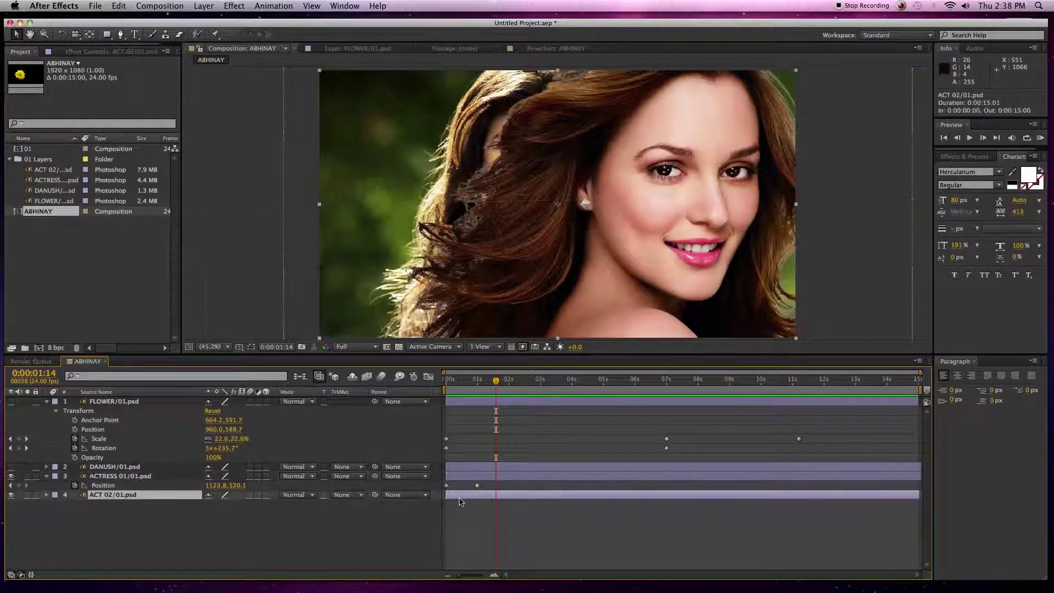
{"action": "left_click", "coordinate": [12, 494]}
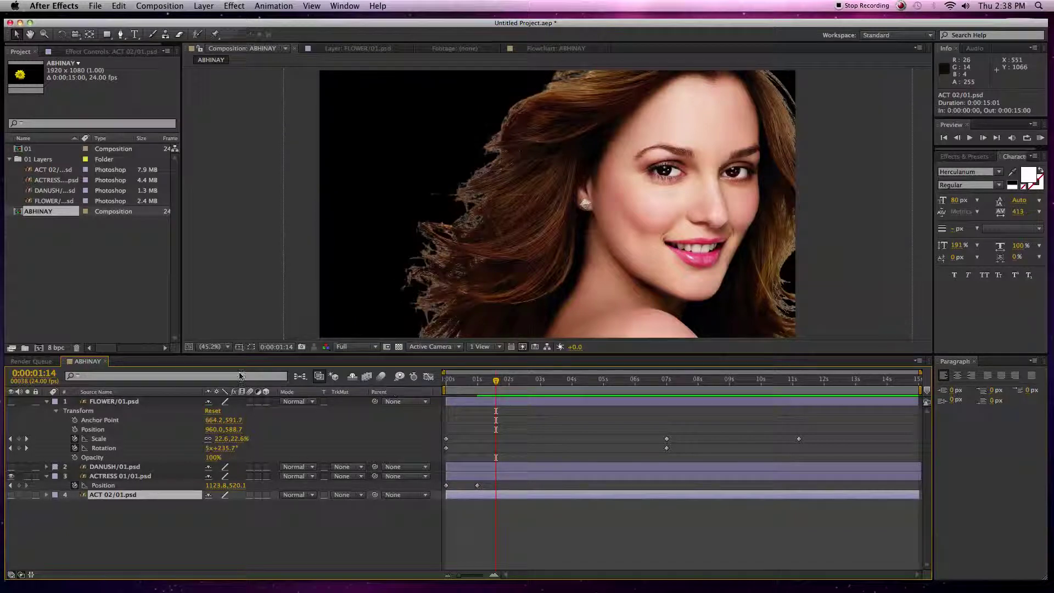
{"action": "right_click", "coordinate": [70, 262]}
{"action": "mouse_move", "coordinate": [107, 300]}
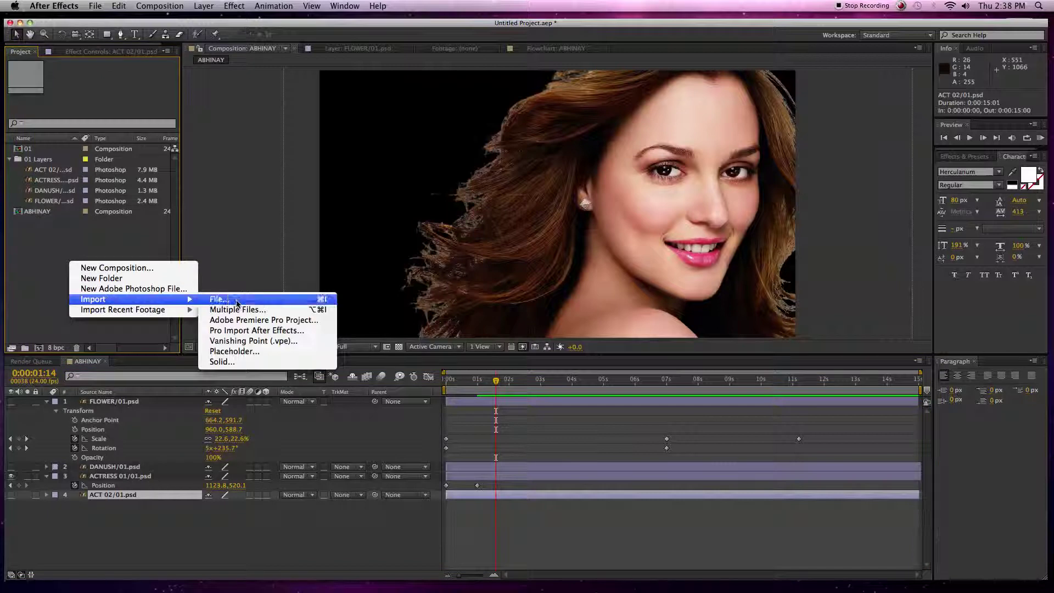
{"action": "left_click", "coordinate": [252, 366]}
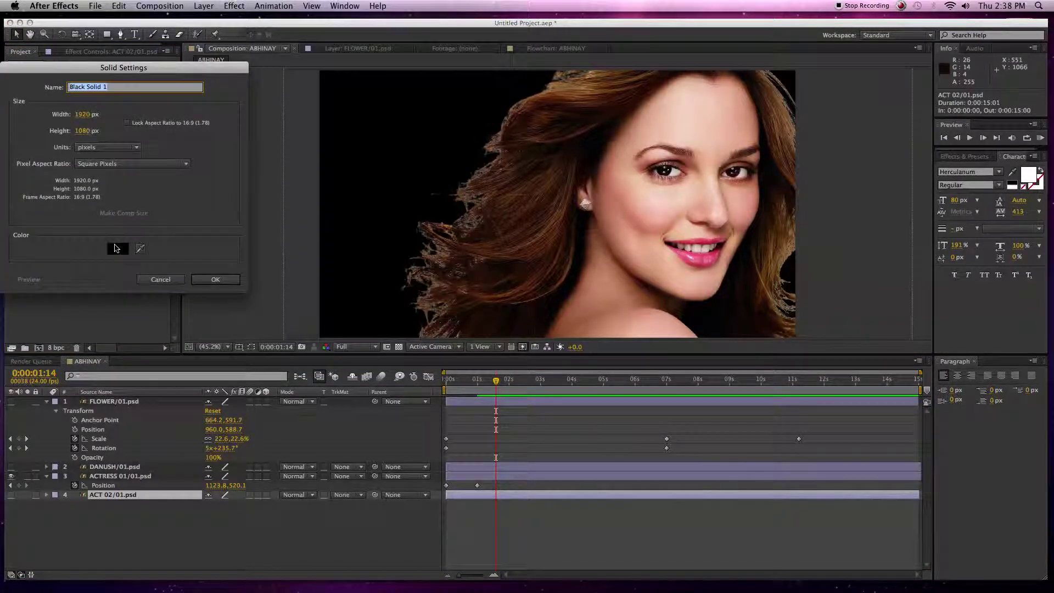
{"action": "left_click", "coordinate": [120, 250]}
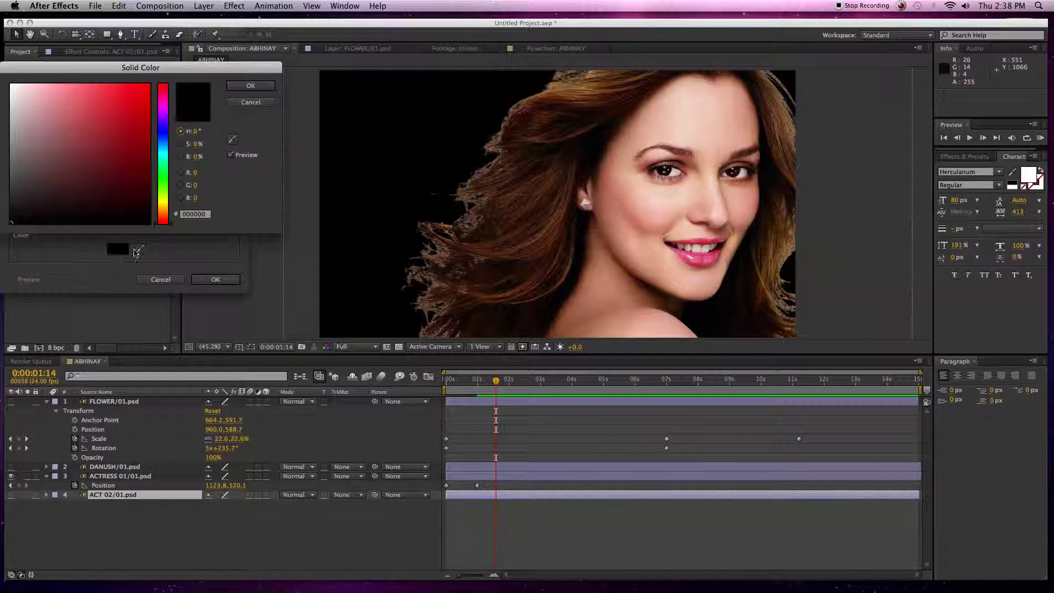
{"action": "left_click", "coordinate": [163, 203]}
{"action": "left_click", "coordinate": [145, 89]}
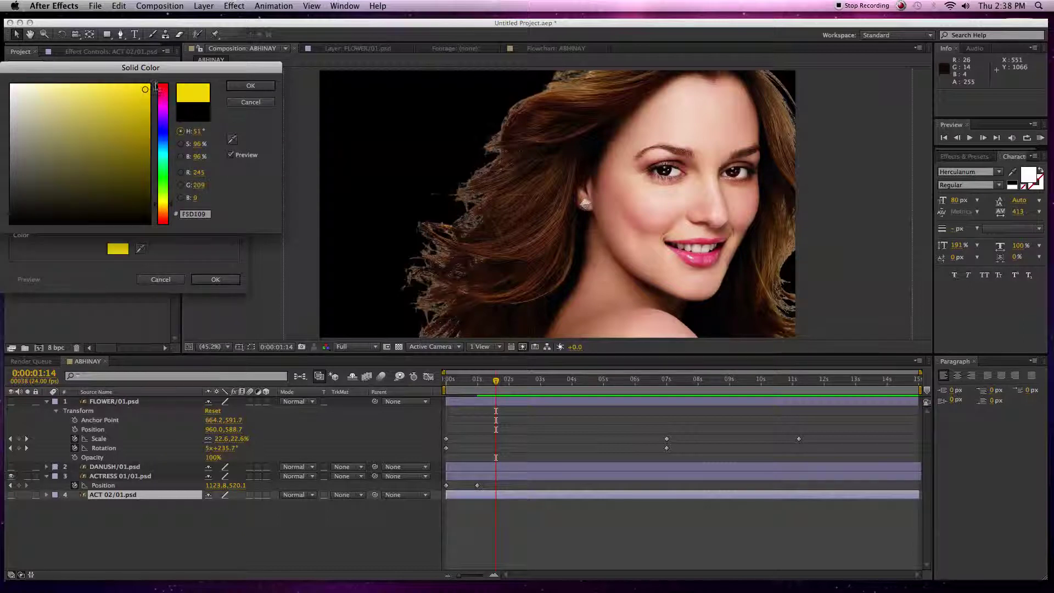
{"action": "left_click", "coordinate": [252, 85]}
{"action": "left_click", "coordinate": [216, 279]}
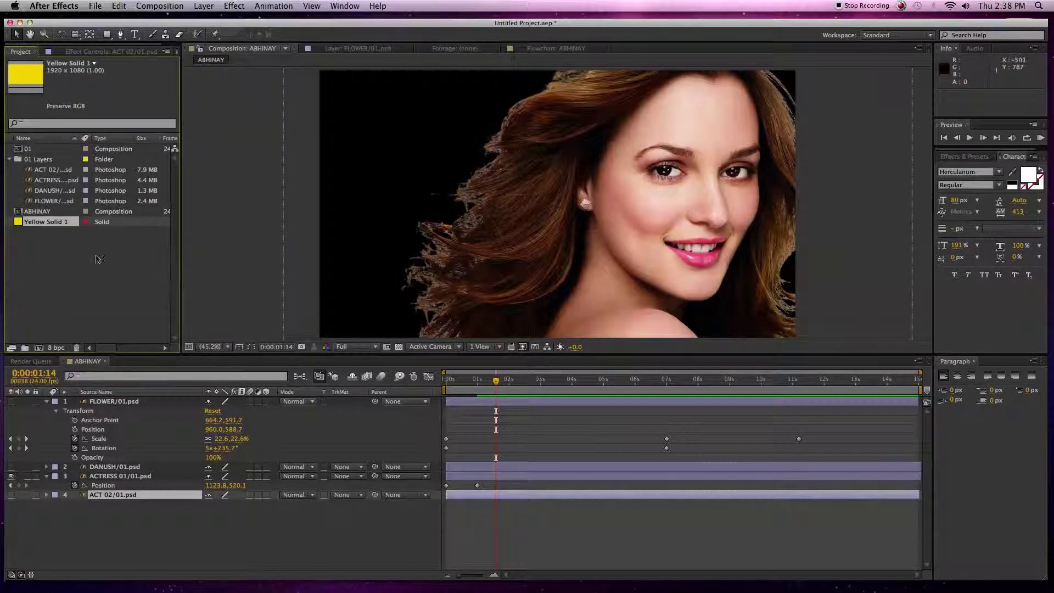
- Add the yellow solid to the composition as the bottom layer beneath ACT 02 and preview the actress's entrance over it
{"action": "left_click_drag", "start_coordinate": [64, 362], "coordinate": [66, 501]}
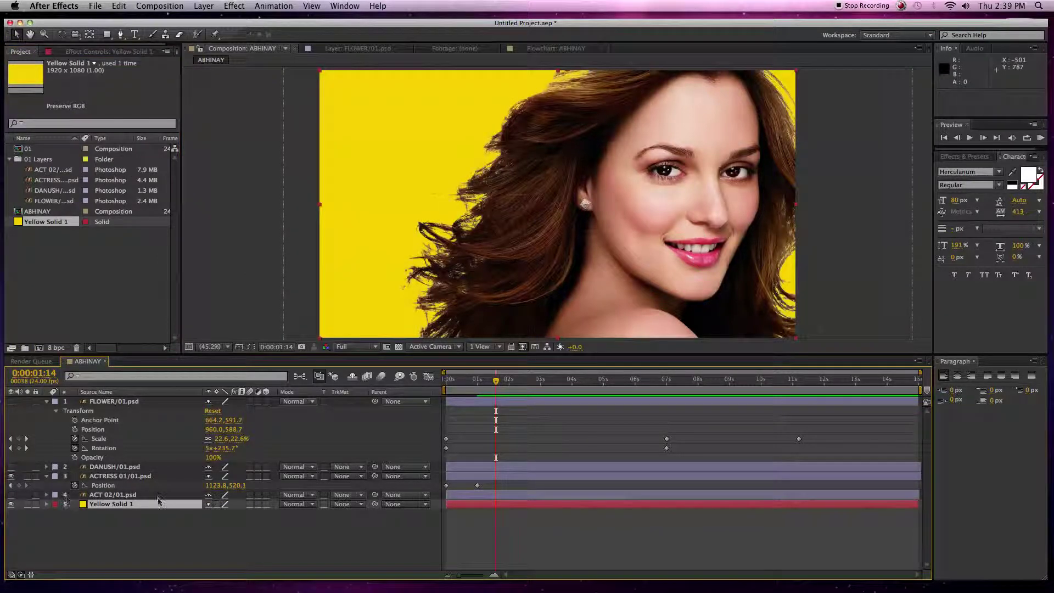
{"action": "left_click_drag", "start_coordinate": [496, 380], "coordinate": [468, 390]}
{"action": "key", "text": "KP_0"}
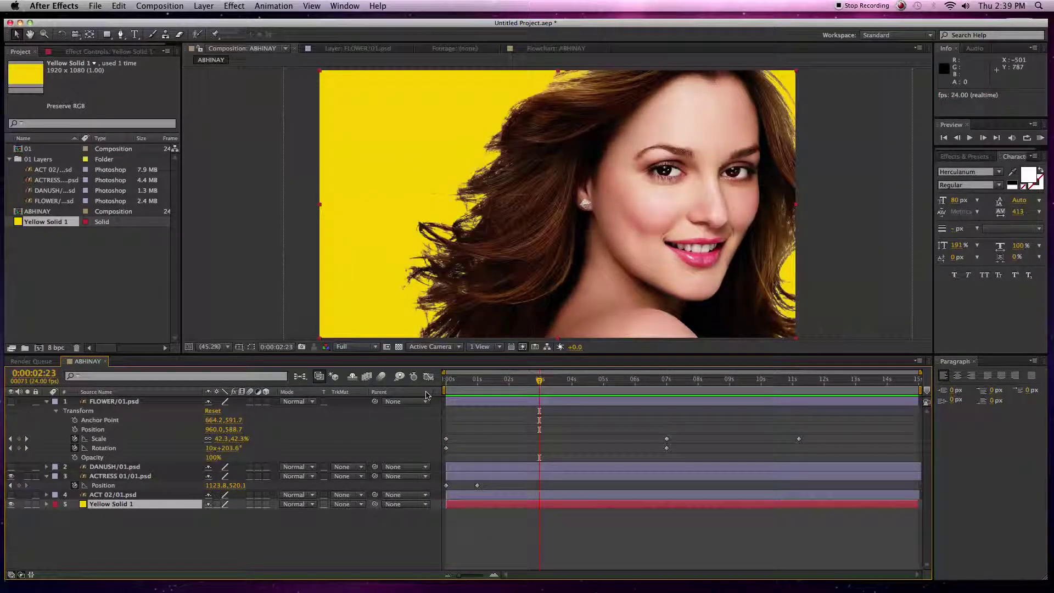
- Examine the actress's hair edges against the yellow background at magnifications from 25% to 100%, ending at 50%
{"action": "scroll", "coordinate": [541, 274], "scroll_direction": "down", "scroll_amount": 4}
{"action": "scroll", "coordinate": [542, 274], "scroll_direction": "up", "scroll_amount": 2}
{"action": "scroll", "coordinate": [541, 275], "scroll_direction": "down", "scroll_amount": 1}
{"action": "scroll", "coordinate": [541, 275], "scroll_direction": "up", "scroll_amount": 2}
{"action": "scroll", "coordinate": [542, 275], "scroll_direction": "down", "scroll_amount": 2}
{"action": "scroll", "coordinate": [541, 275], "scroll_direction": "up", "scroll_amount": 2}
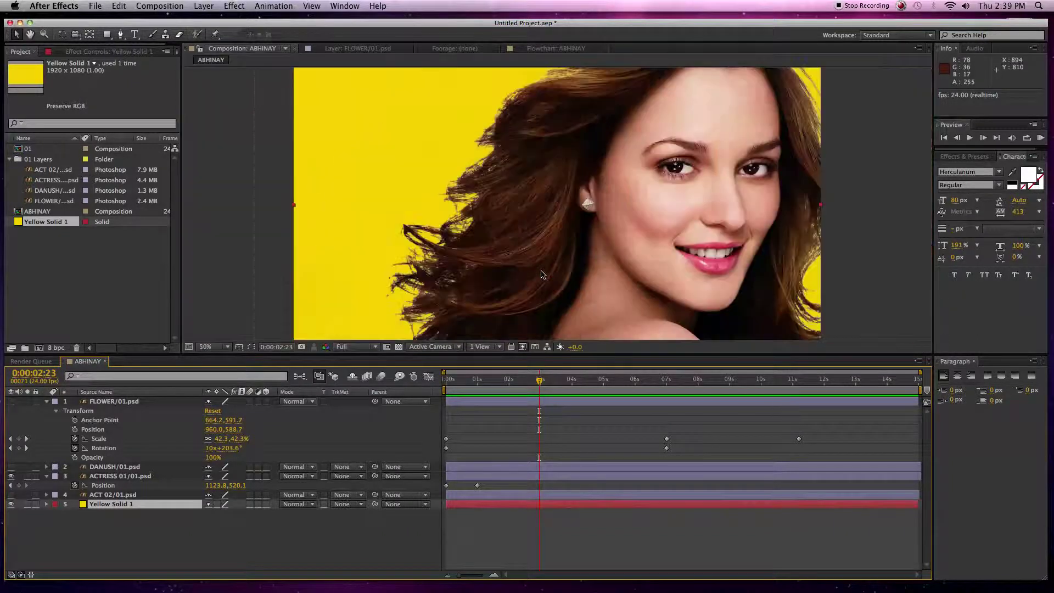
{"action": "scroll", "coordinate": [542, 274], "scroll_direction": "up", "scroll_amount": 1}
{"action": "scroll", "coordinate": [541, 274], "scroll_direction": "down", "scroll_amount": 1}
{"action": "scroll", "coordinate": [541, 275], "scroll_direction": "down", "scroll_amount": 2}
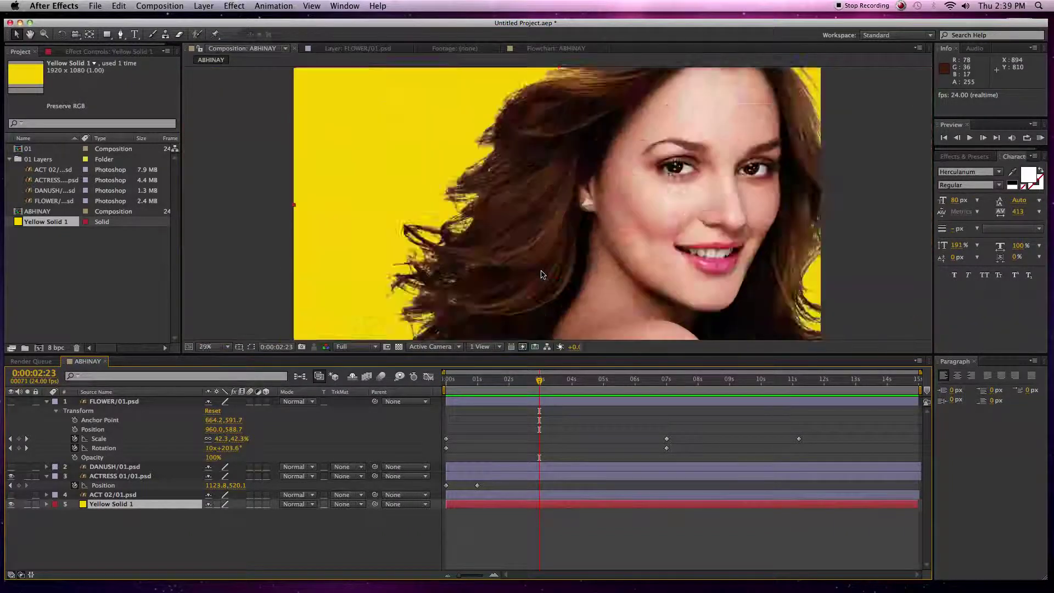
{"action": "scroll", "coordinate": [540, 275], "scroll_direction": "up", "scroll_amount": 2}
{"action": "scroll", "coordinate": [541, 275], "scroll_direction": "down", "scroll_amount": 3}
{"action": "scroll", "coordinate": [541, 275], "scroll_direction": "up", "scroll_amount": 4}
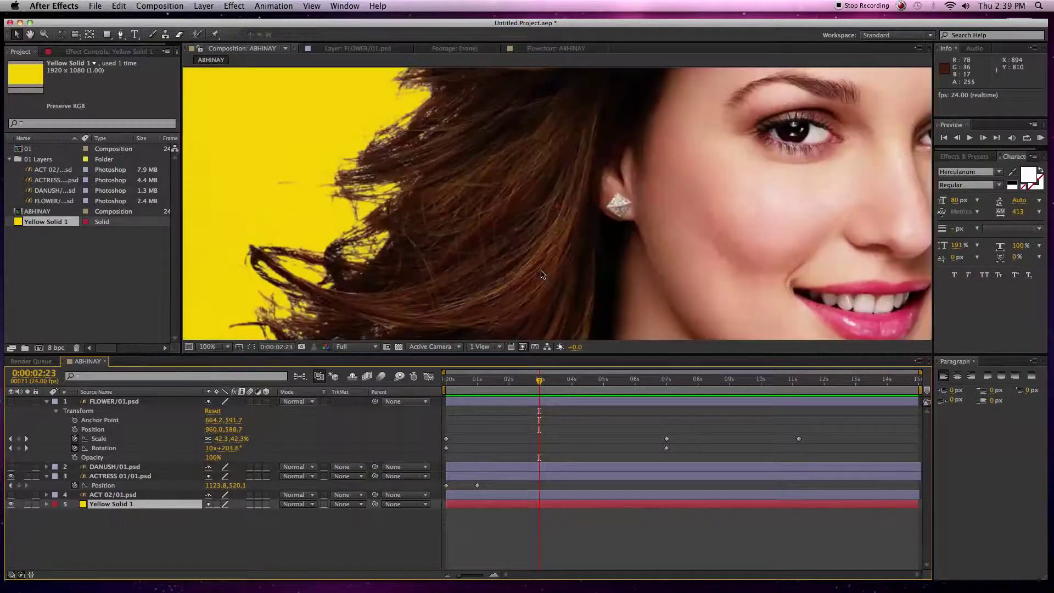
{"action": "scroll", "coordinate": [541, 275], "scroll_direction": "down", "scroll_amount": 3}
{"action": "scroll", "coordinate": [541, 274], "scroll_direction": "up", "scroll_amount": 1}
{"action": "scroll", "coordinate": [541, 274], "scroll_direction": "up", "scroll_amount": 1}
{"action": "scroll", "coordinate": [541, 274], "scroll_direction": "down", "scroll_amount": 1}
{"action": "scroll", "coordinate": [542, 274], "scroll_direction": "down", "scroll_amount": 1}
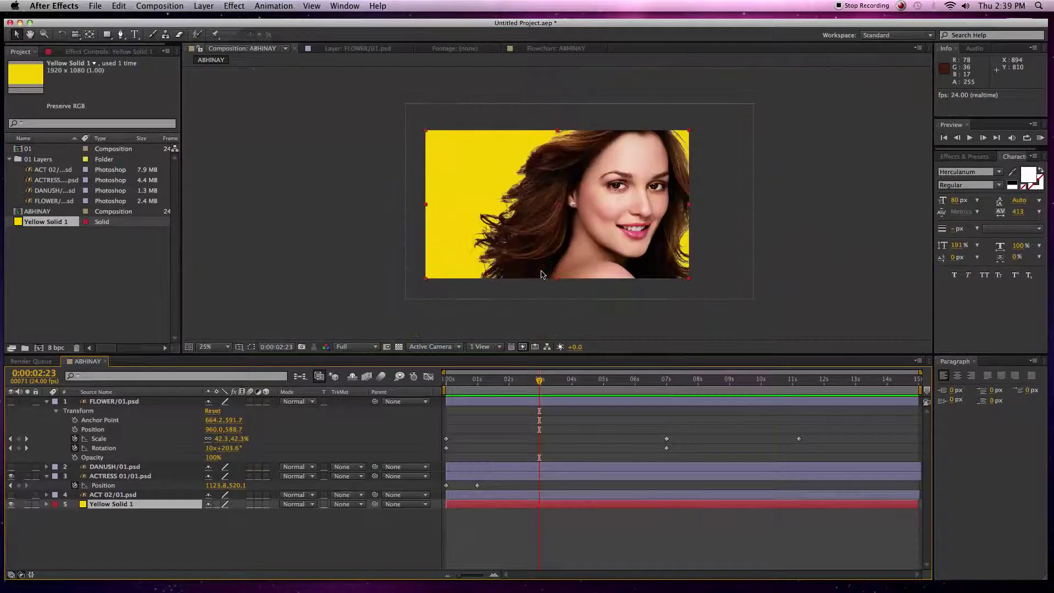
{"action": "scroll", "coordinate": [541, 275], "scroll_direction": "up", "scroll_amount": 2}
{"action": "scroll", "coordinate": [541, 275], "scroll_direction": "down", "scroll_amount": 1}
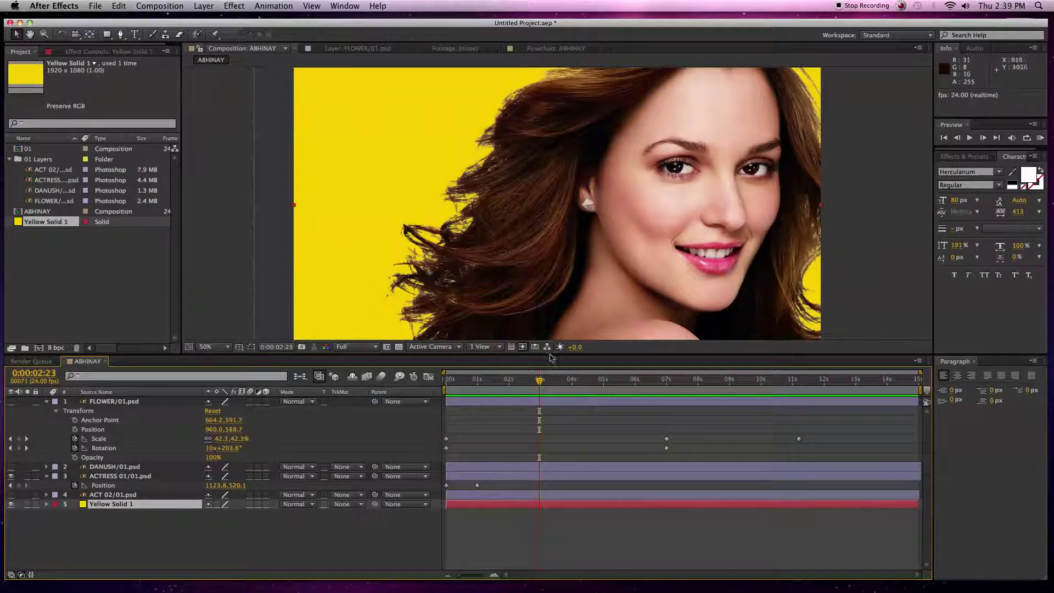
- Add a horizontal title text at 0:00:02:07 with the composition's name, omitting its letter I, over the lower hair strands
{"action": "mouse_move", "coordinate": [539, 380]}
{"action": "left_mouse_down"}
{"action": "mouse_move", "coordinate": [446, 387]}
{"action": "mouse_move", "coordinate": [519, 382]}
{"action": "left_mouse_up"}
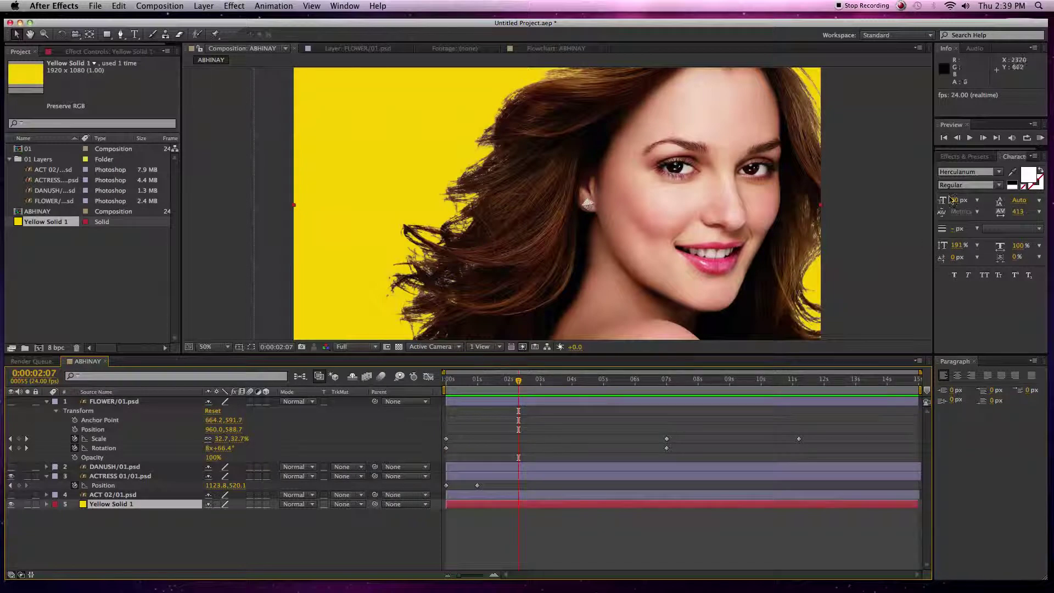
{"action": "left_click", "coordinate": [135, 35]}
{"action": "left_click", "coordinate": [346, 282]}
{"action": "type", "text": "ABH"}
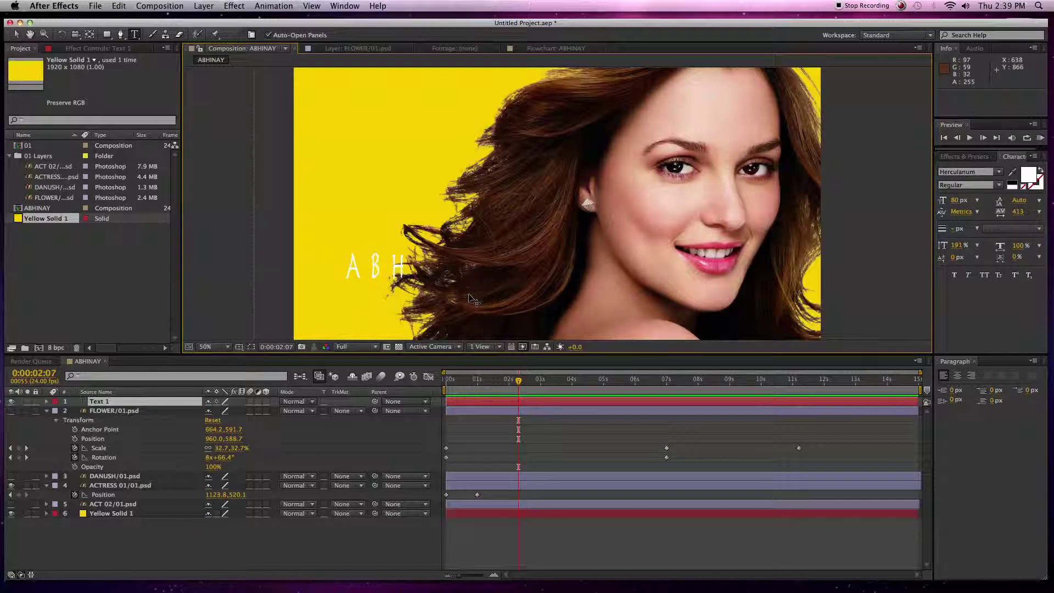
{"action": "type", "text": "NAY"}
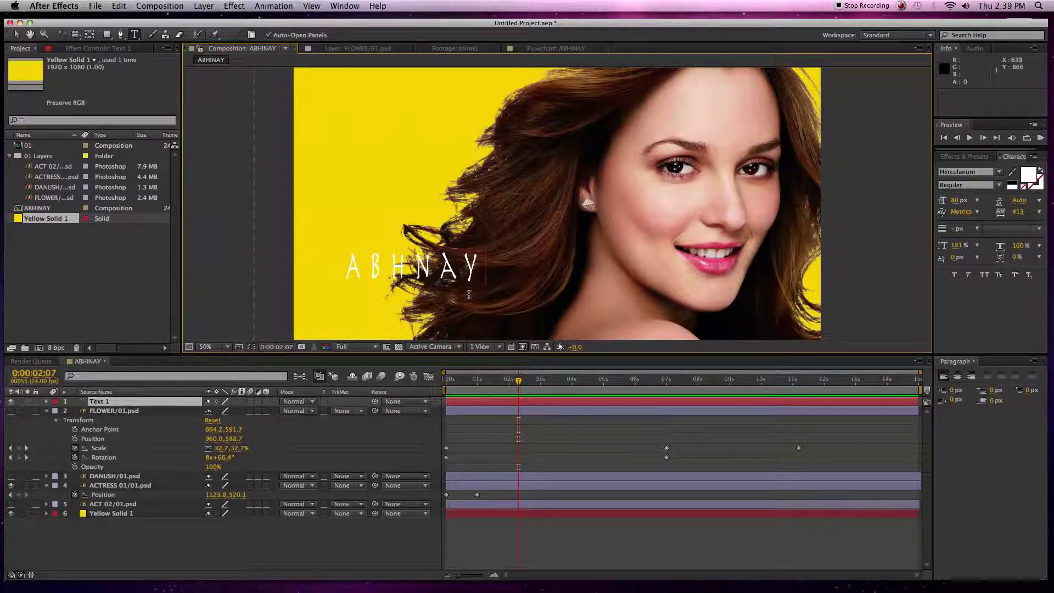
- Set the whole title text in Silom Regular and tighten its tracking to -12
{"action": "key", "text": "super+a"}
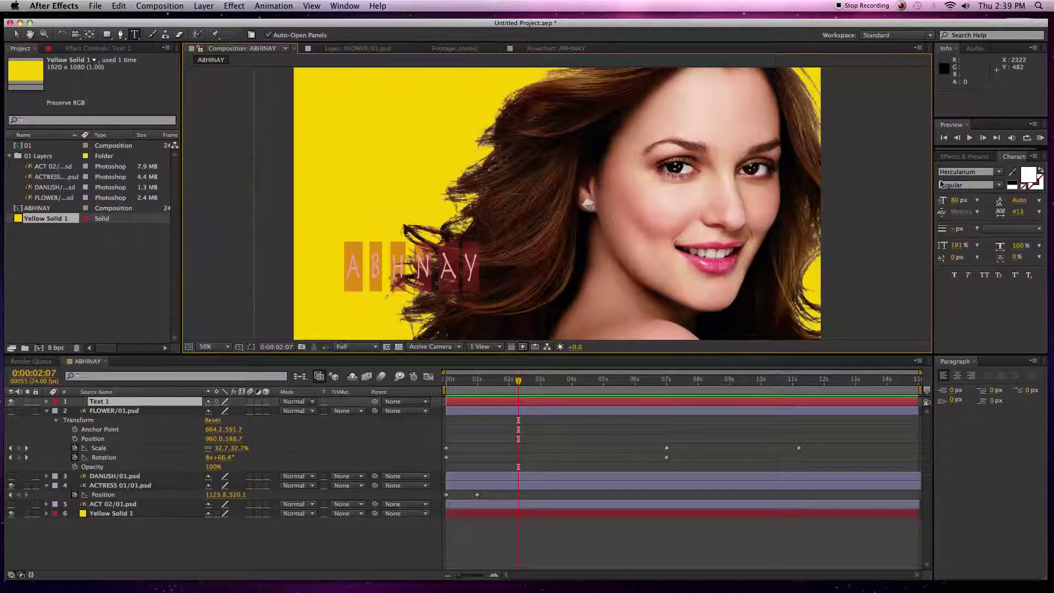
{"action": "left_click", "coordinate": [950, 172]}
{"action": "key", "text": "Down"}
{"action": "key", "text": "Down"}
{"action": "key", "text": "Down"}
{"action": "key", "text": "Down"}
{"action": "key", "text": "Down"}
{"action": "key", "text": "Down"}
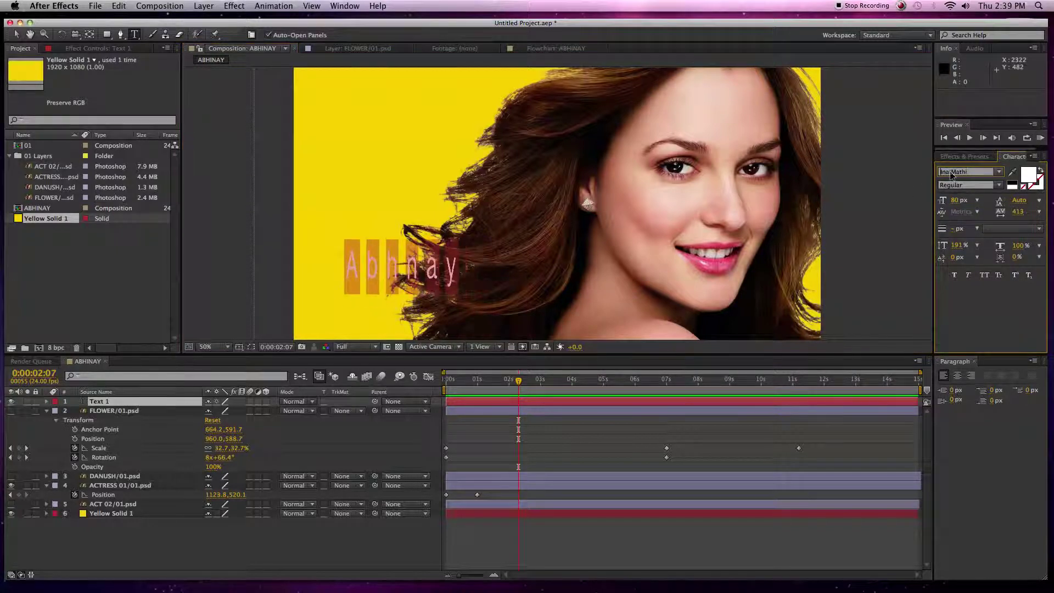
{"action": "key", "text": "Down"}
{"action": "key", "text": "Down"}
{"action": "key", "text": "Down"}
{"action": "key", "text": "Down"}
{"action": "key", "text": "Down"}
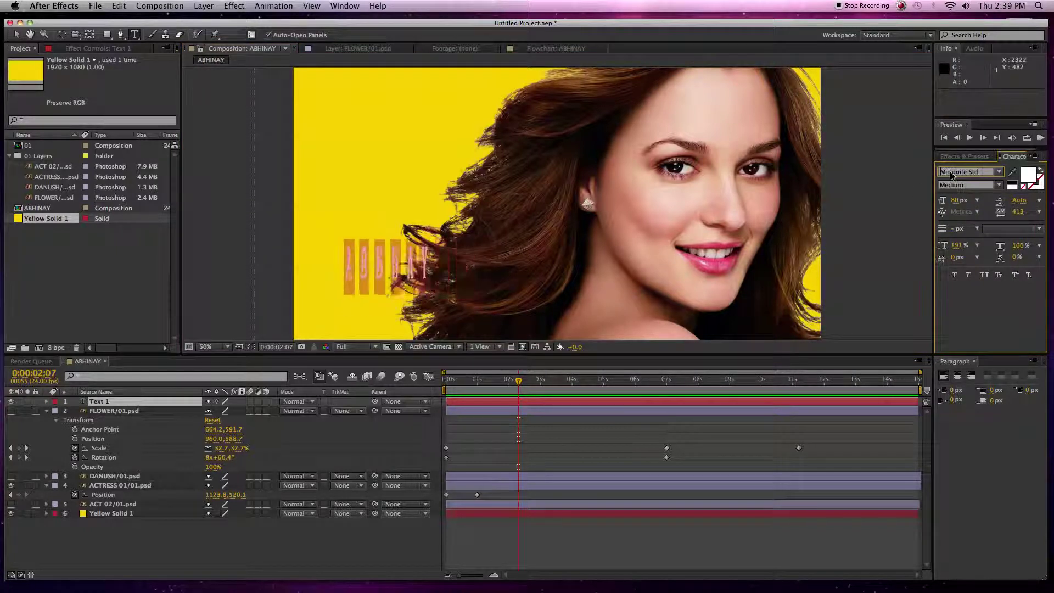
{"action": "key", "text": "Down"}
{"action": "key", "text": "Down"}
{"action": "key", "text": "Down"}
{"action": "key", "text": "Down"}
{"action": "key", "text": "Down"}
{"action": "key", "text": "Down"}
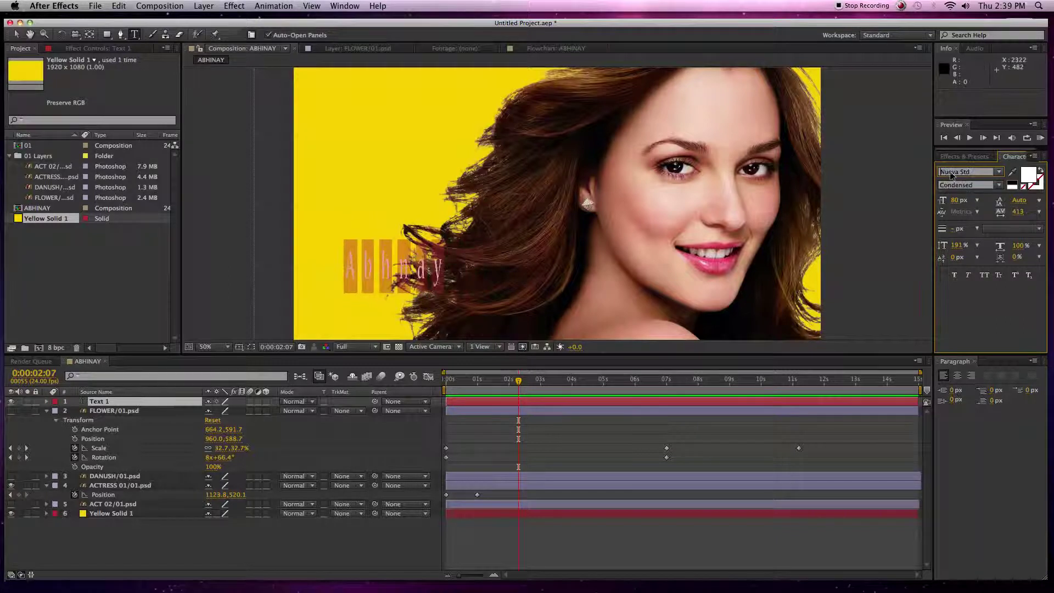
{"action": "key", "text": "Down"}
{"action": "key", "text": "Down"}
{"action": "key", "text": "Down"}
{"action": "key", "text": "Down"}
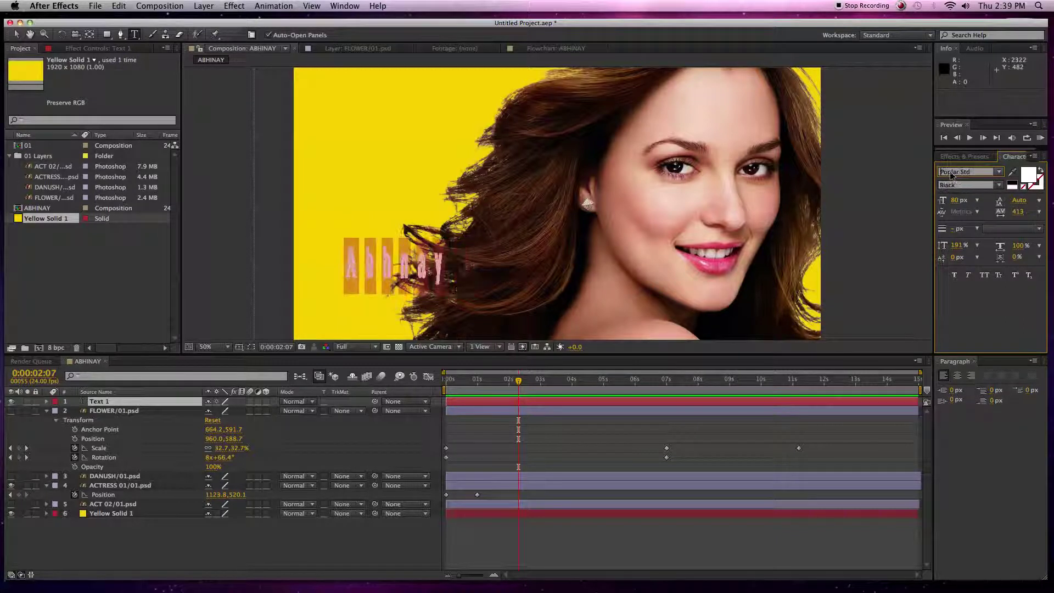
{"action": "key", "text": "Down"}
{"action": "key", "text": "Down"}
{"action": "key", "text": "Down"}
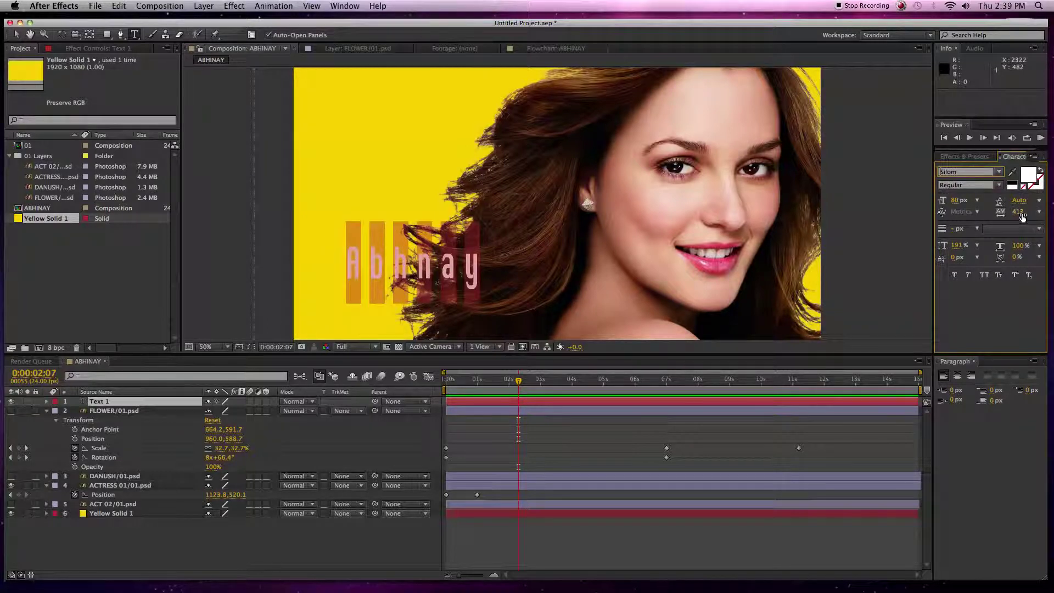
{"action": "left_click_drag", "start_coordinate": [1018, 213], "coordinate": [811, 235]}
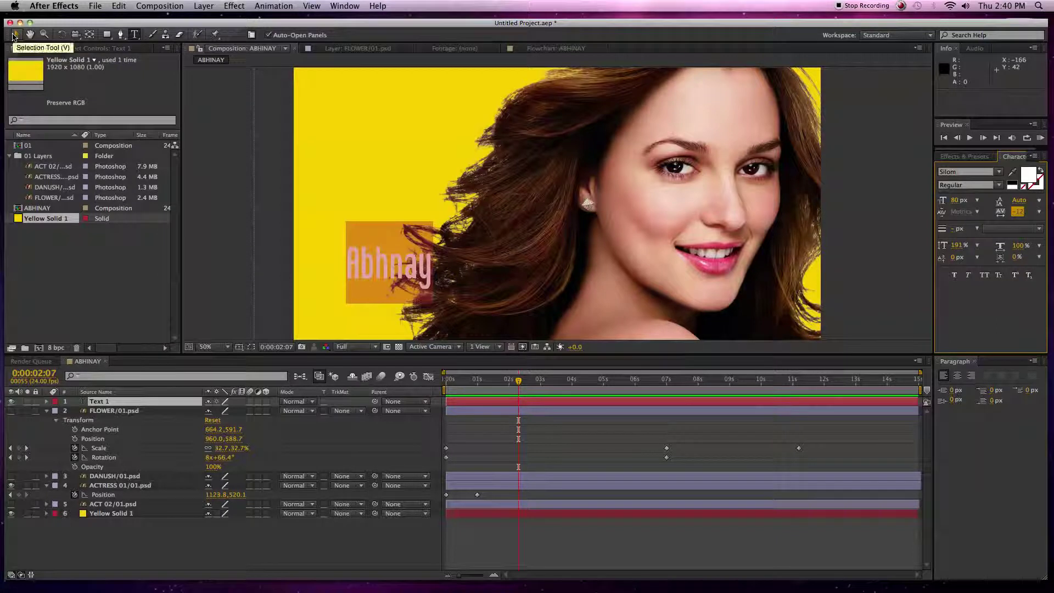
- Move the title up to 146, 292 on the plain yellow area and preview the animation from about 0:00:00:09
{"action": "left_click", "coordinate": [13, 35]}
{"action": "left_click_drag", "start_coordinate": [381, 270], "coordinate": [366, 125]}
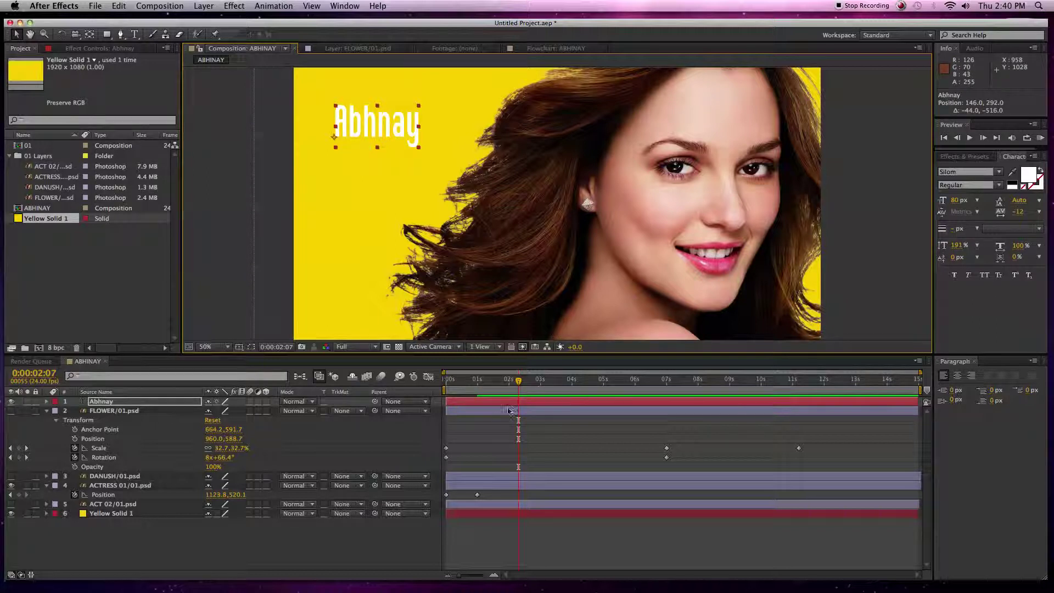
{"action": "left_click_drag", "start_coordinate": [518, 392], "coordinate": [458, 392]}
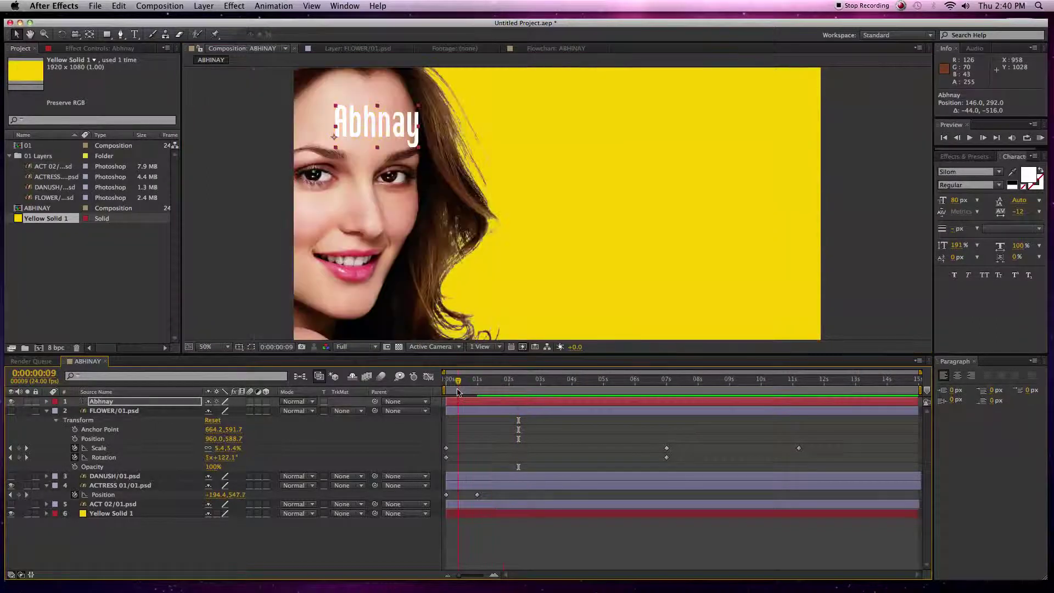
{"action": "key", "text": "space"}
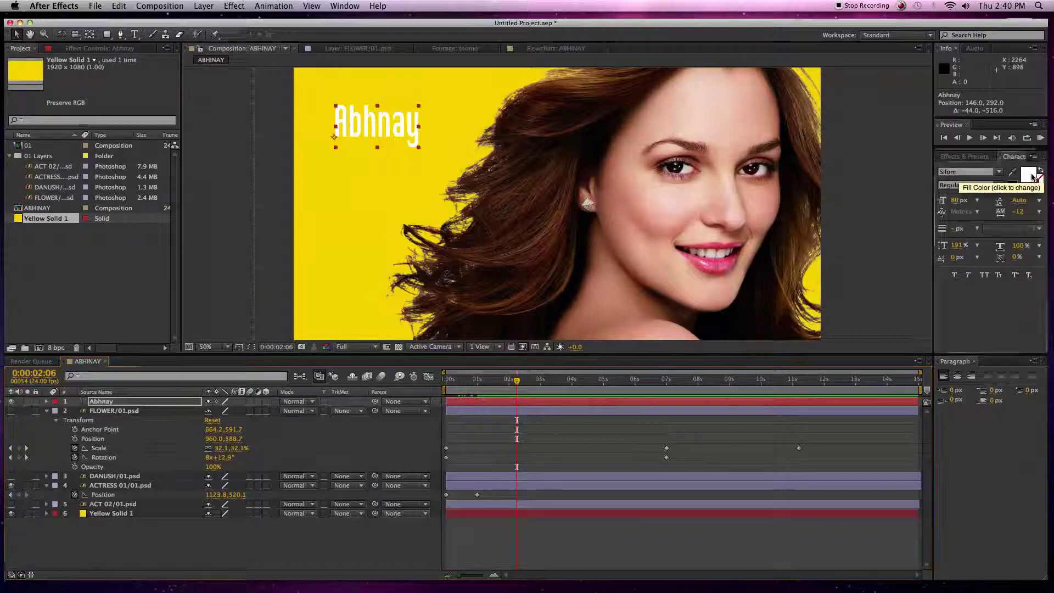
- Change the title text's fill colour to dark red 440404
{"action": "left_click", "coordinate": [1029, 175]}
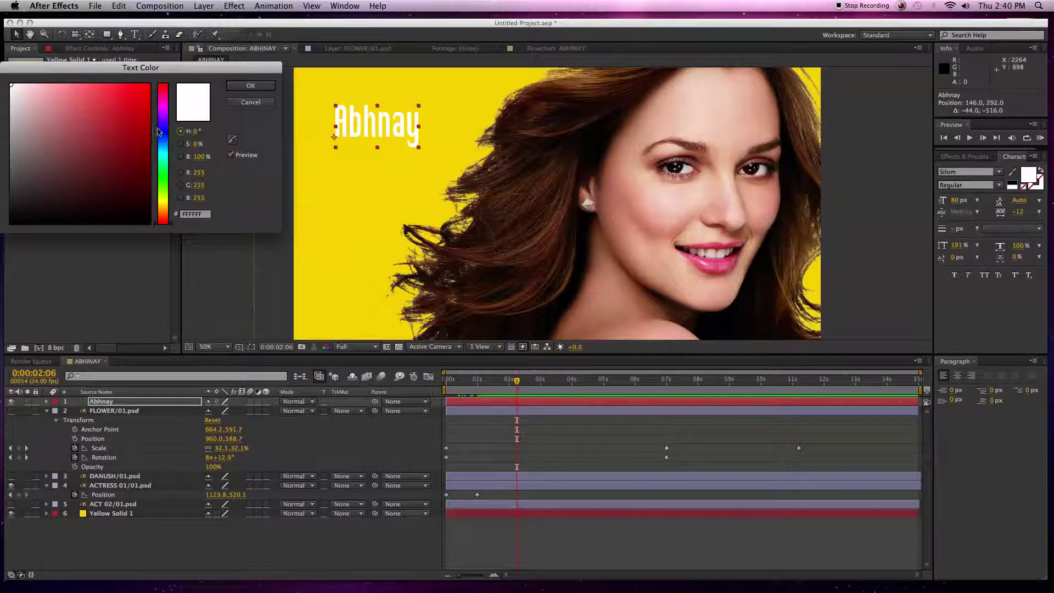
{"action": "left_click", "coordinate": [142, 186]}
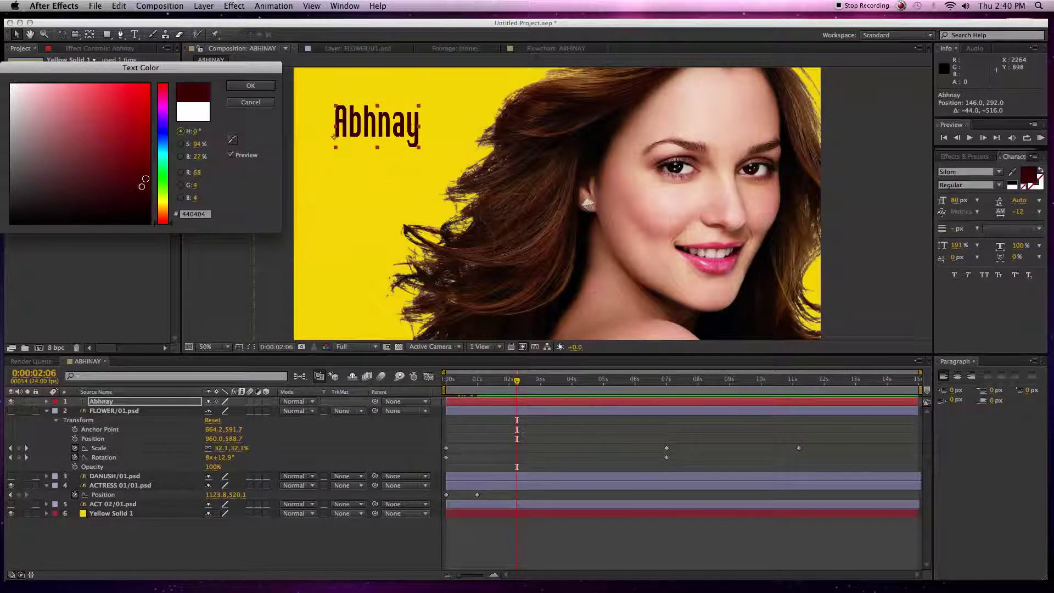
{"action": "left_click", "coordinate": [248, 88]}
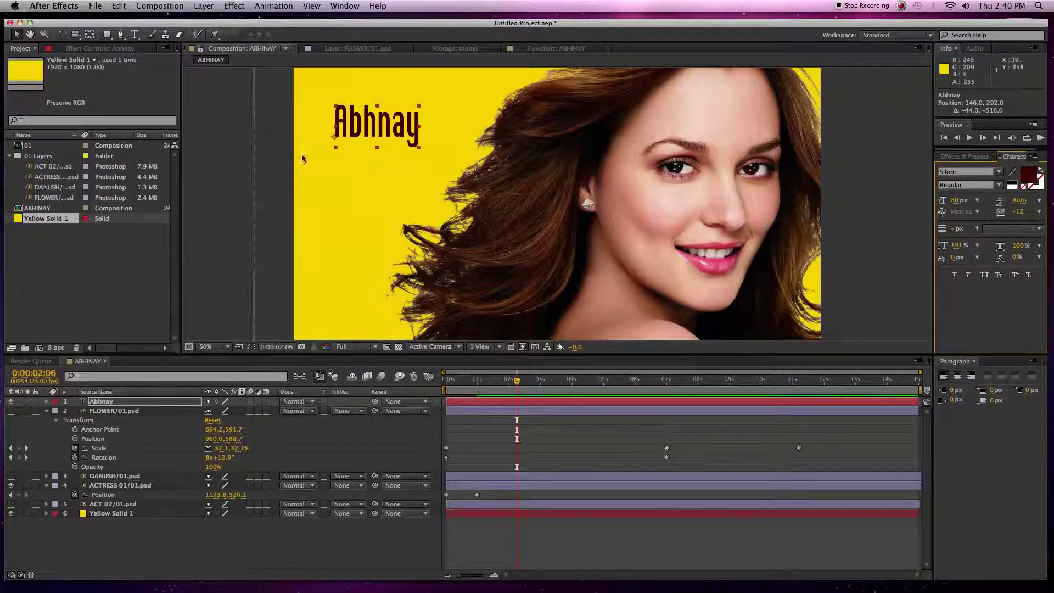
- Correct the title's spelling by inserting the missing letter i between the h and the n
{"action": "key", "text": "ctrl+t"}
{"action": "left_click", "coordinate": [379, 129]}
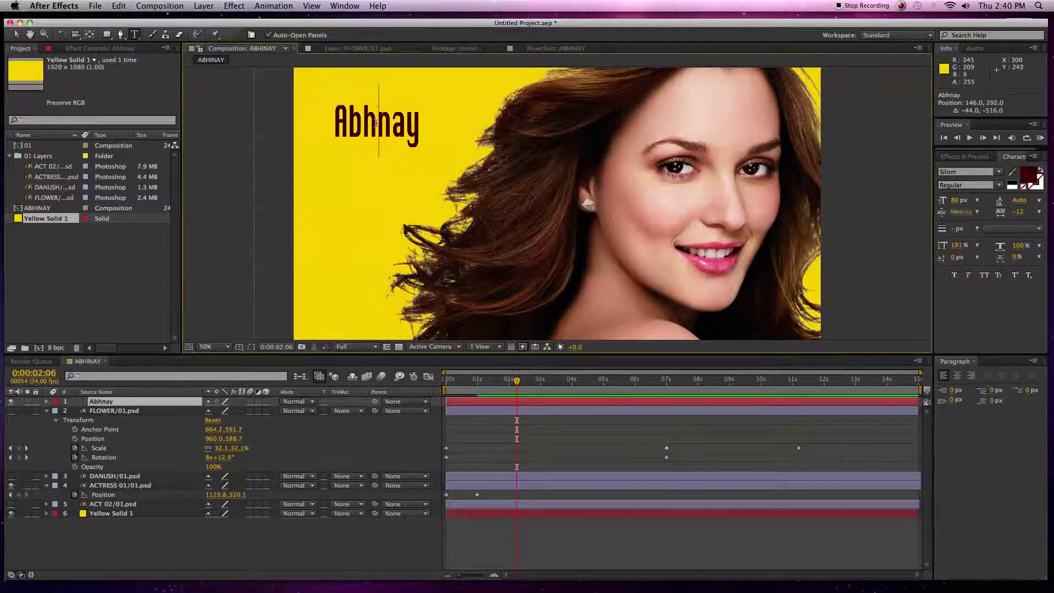
{"action": "type", "text": "i"}
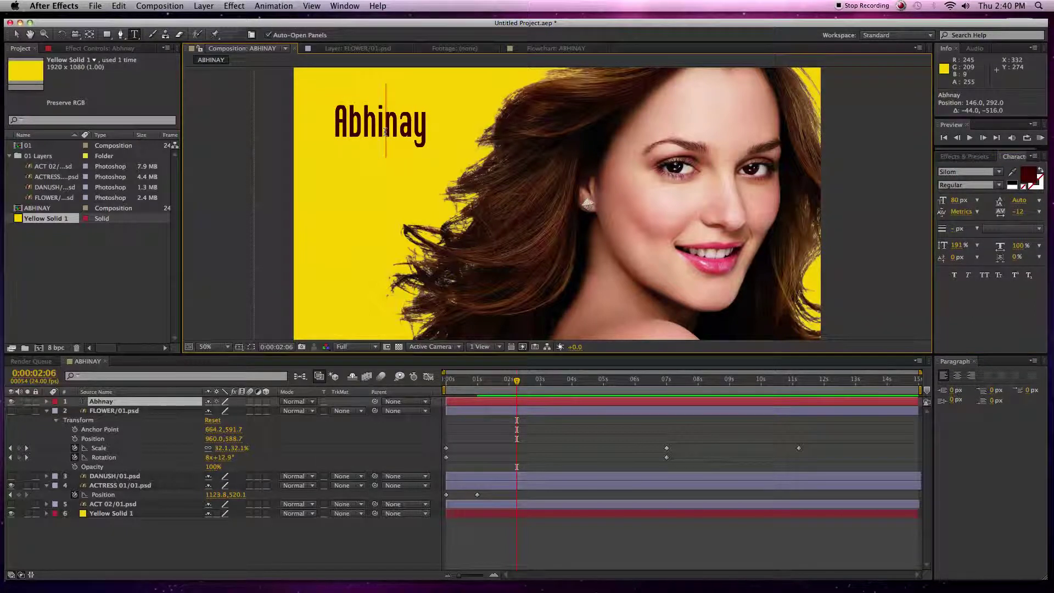
{"action": "left_click", "coordinate": [17, 35]}
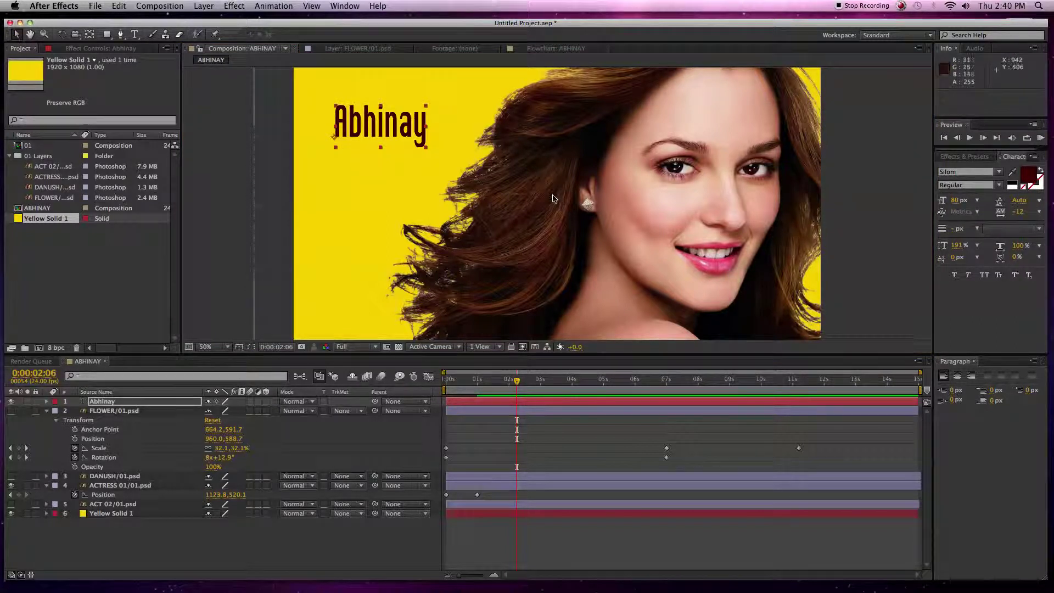
- Change the label colour of the FLOWER/01.psd layer to pink after trying red and aqua
{"action": "left_click", "coordinate": [782, 513]}
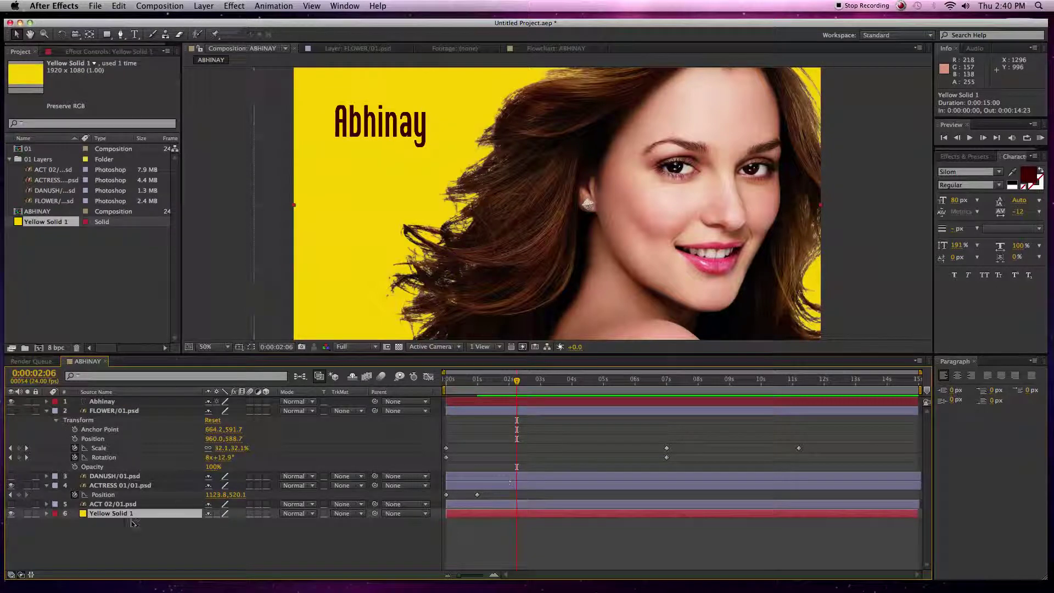
{"action": "left_click", "coordinate": [55, 412]}
{"action": "left_click", "coordinate": [67, 424]}
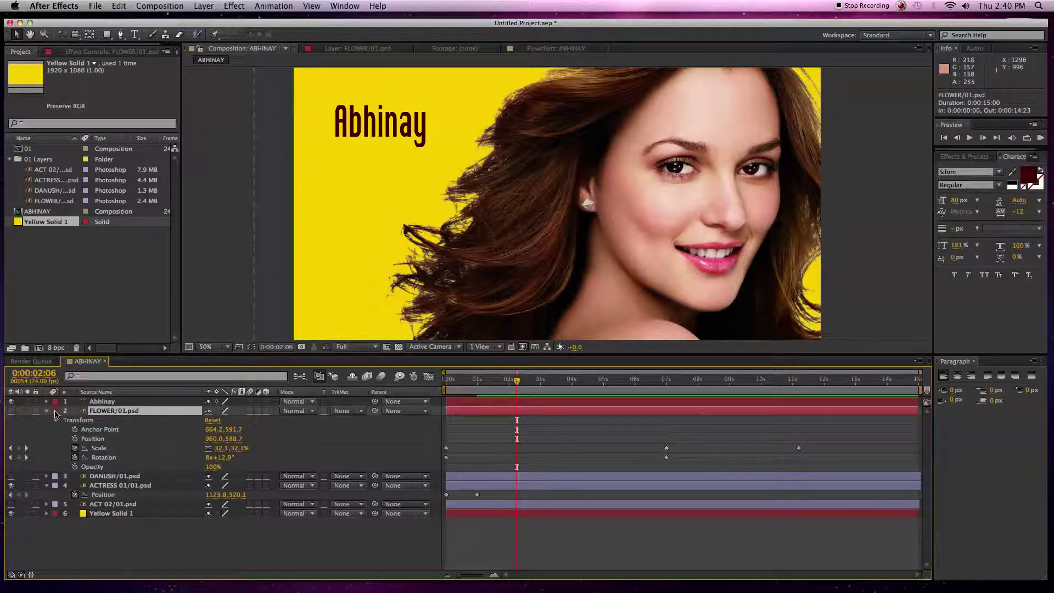
{"action": "left_click", "coordinate": [55, 411]}
{"action": "left_click", "coordinate": [70, 447]}
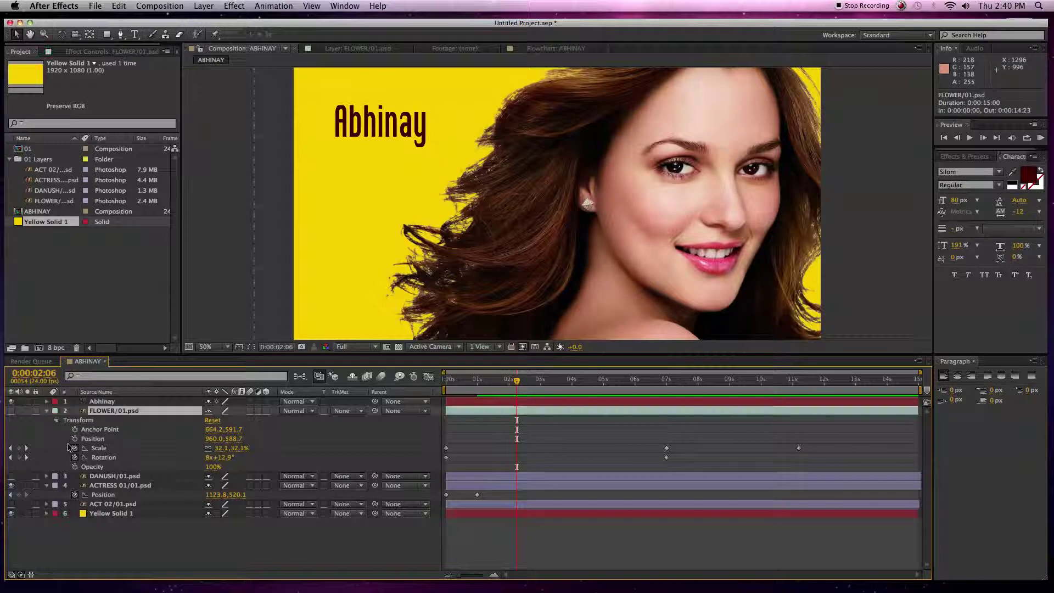
{"action": "left_click", "coordinate": [55, 411]}
{"action": "left_click", "coordinate": [79, 457]}
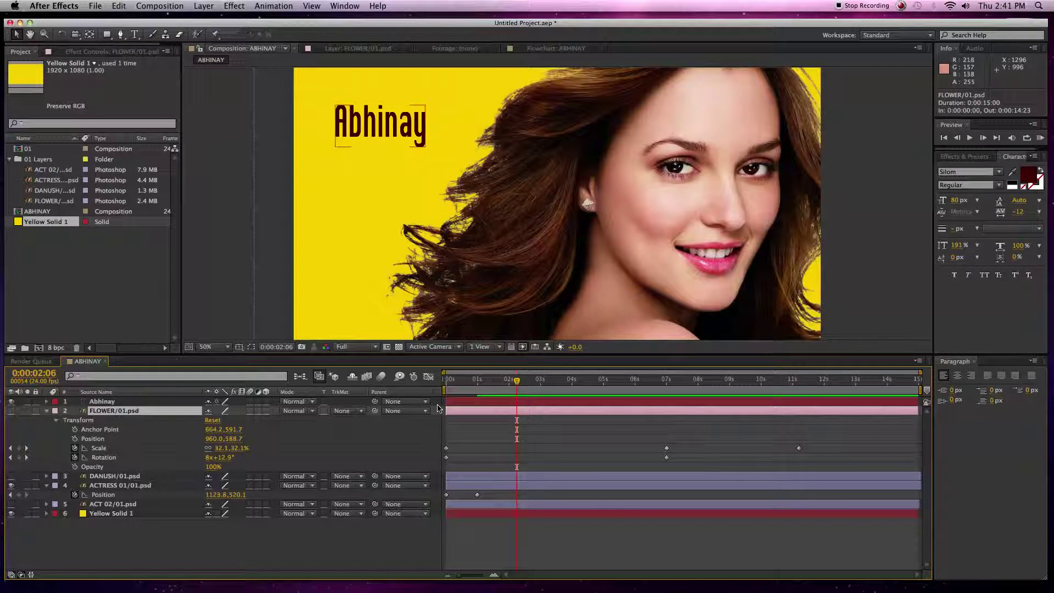
- Change the title text's fill colour to the near-white FFF1F1
{"action": "left_click", "coordinate": [499, 404]}
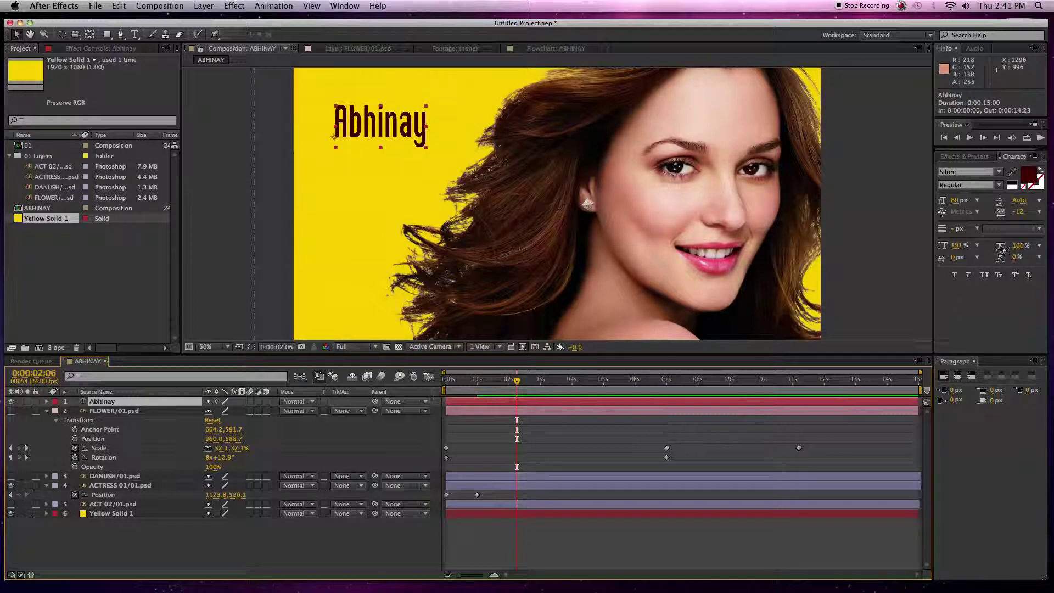
{"action": "left_click", "coordinate": [1028, 178]}
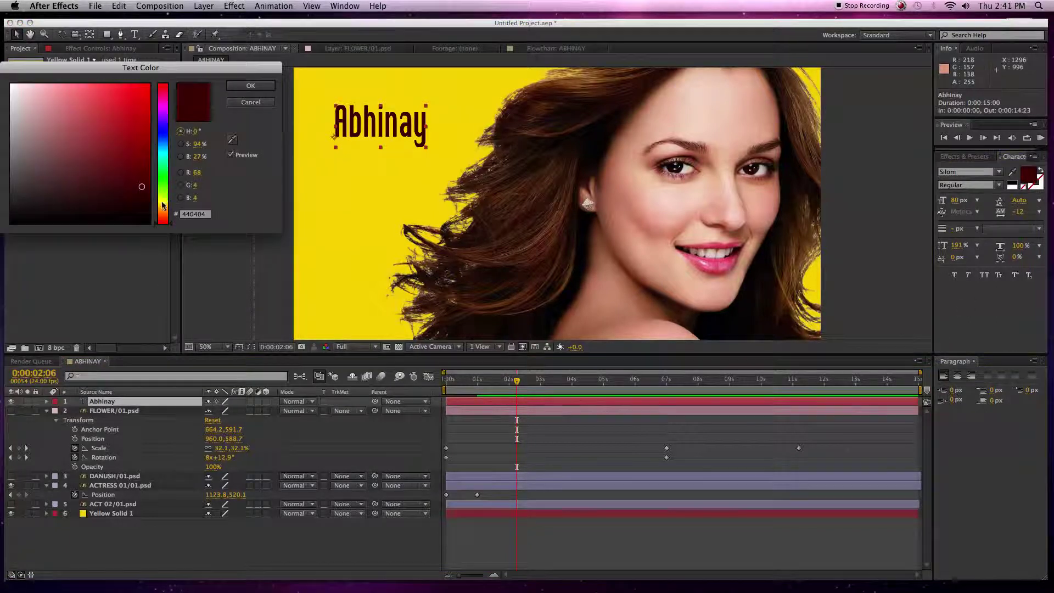
{"action": "left_click_drag", "start_coordinate": [39, 102], "coordinate": [17, 85]}
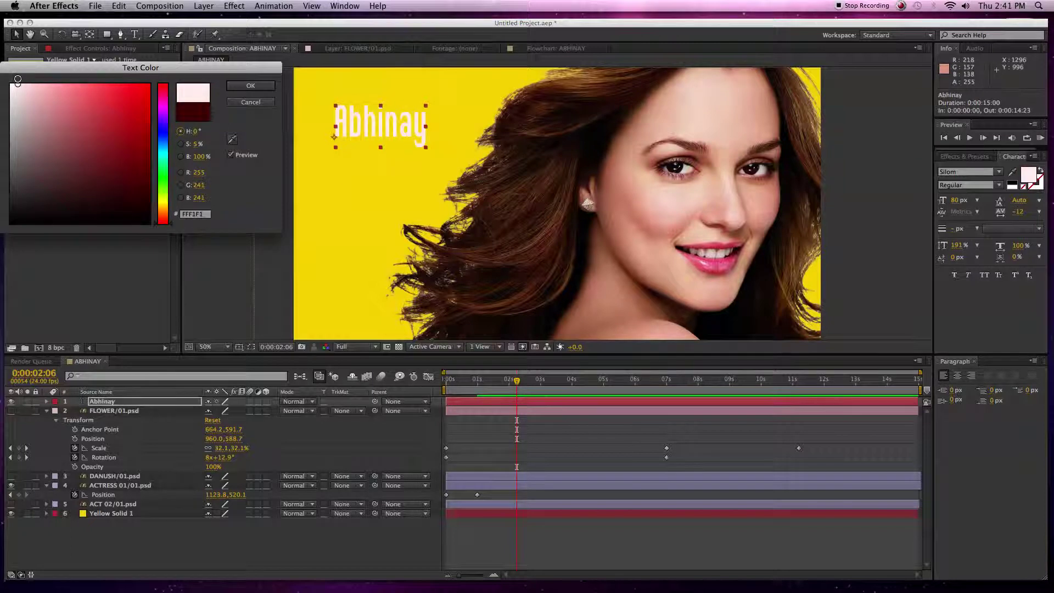
{"action": "left_click", "coordinate": [248, 87]}
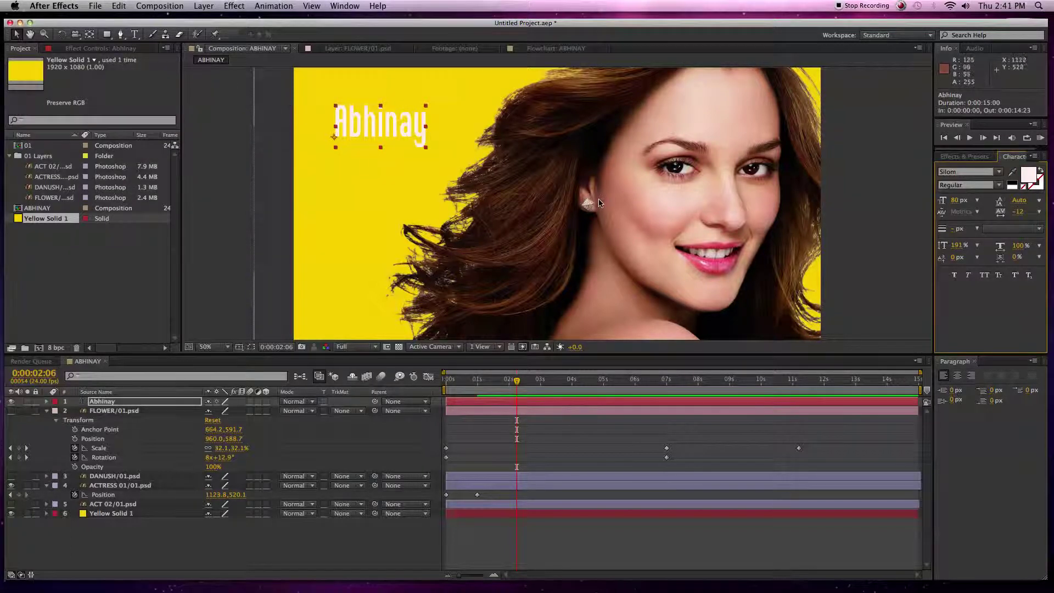
- Add a Drop Shadow layer style to the title layer
{"action": "right_click", "coordinate": [520, 402]}
{"action": "mouse_move", "coordinate": [627, 340]}
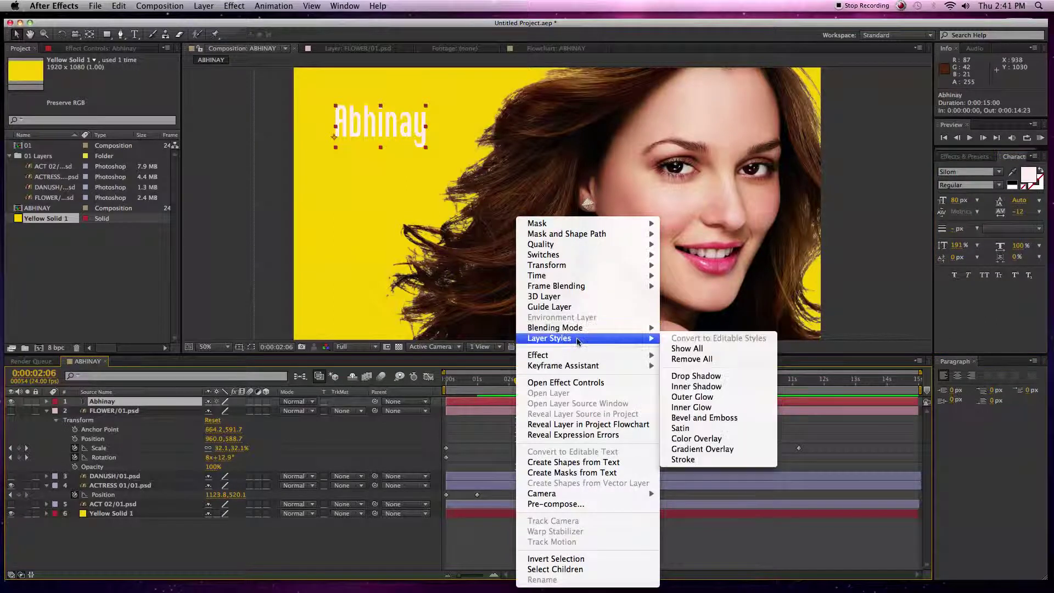
{"action": "left_click", "coordinate": [721, 379]}
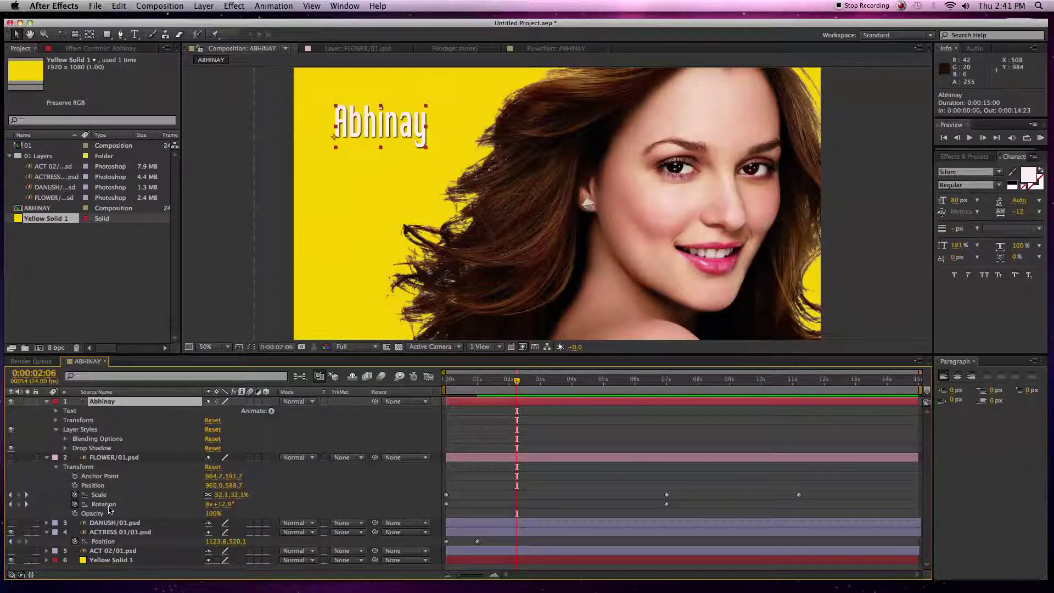
- Set the title's drop shadow size to 12 and distance to 14, and collapse the flower and title layers' properties
{"action": "left_click", "coordinate": [57, 467]}
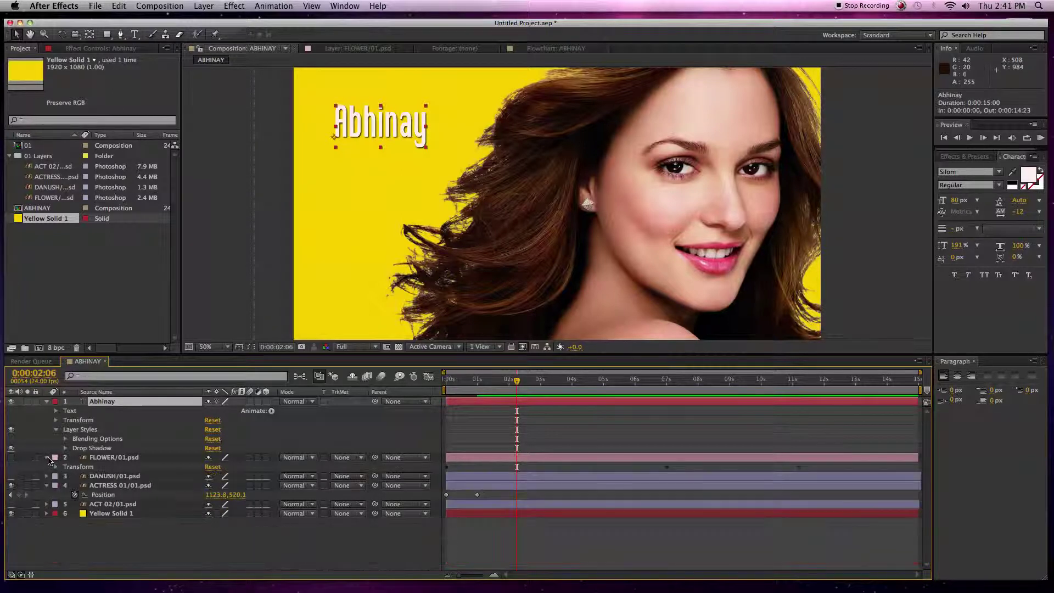
{"action": "left_click", "coordinate": [47, 458]}
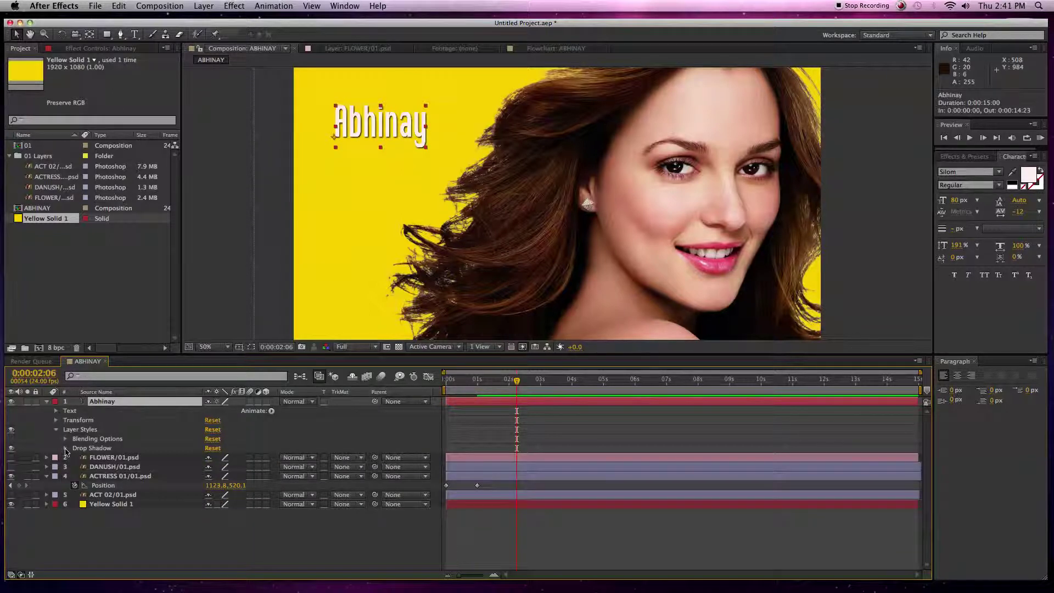
{"action": "left_click", "coordinate": [65, 449]}
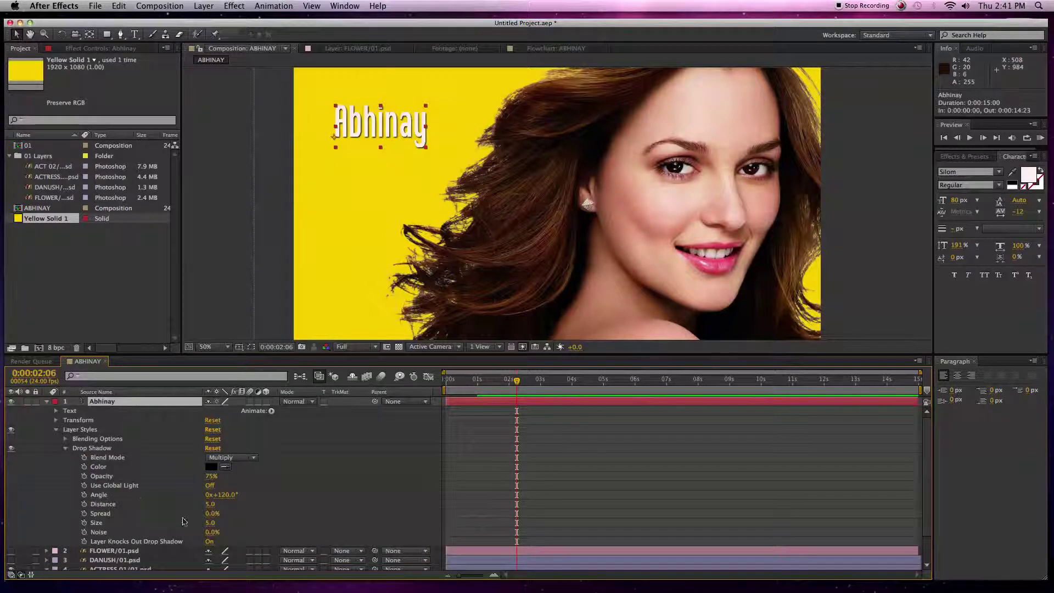
{"action": "left_click_drag", "start_coordinate": [210, 523], "coordinate": [209, 523]}
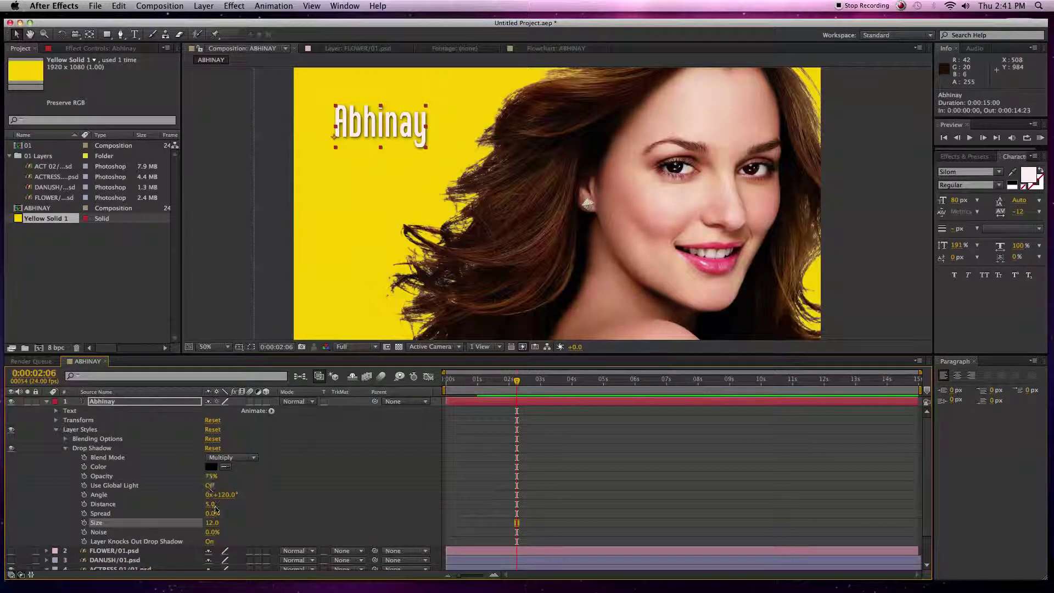
{"action": "left_click_drag", "start_coordinate": [211, 504], "coordinate": [216, 504]}
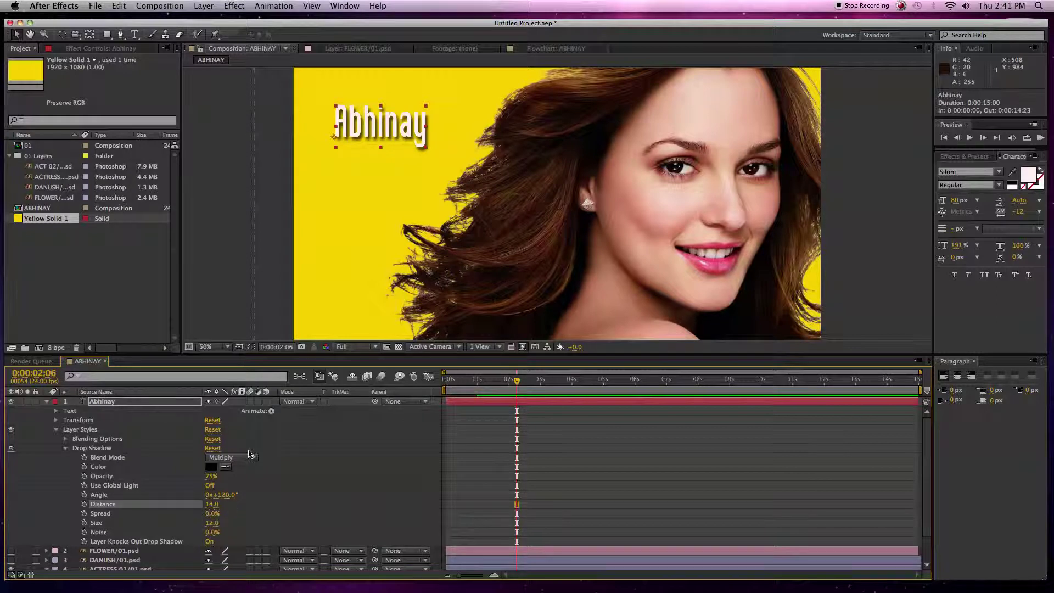
{"action": "left_click", "coordinate": [47, 402]}
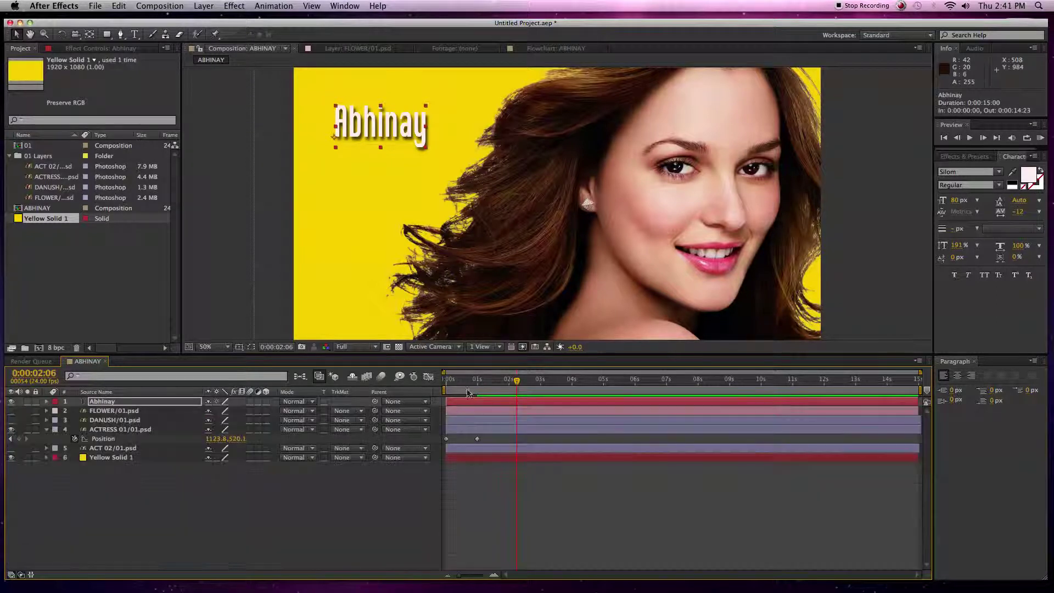
- Enable Position keyframing for the title layer at 0:00:01:22
{"action": "left_click", "coordinate": [447, 379]}
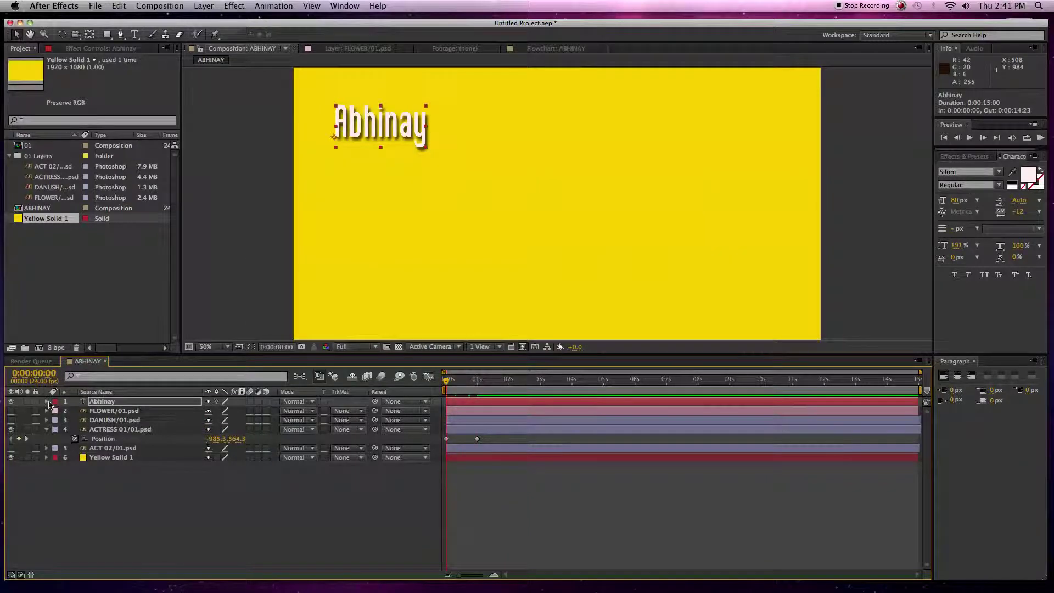
{"action": "left_click", "coordinate": [47, 402]}
{"action": "left_click", "coordinate": [56, 428]}
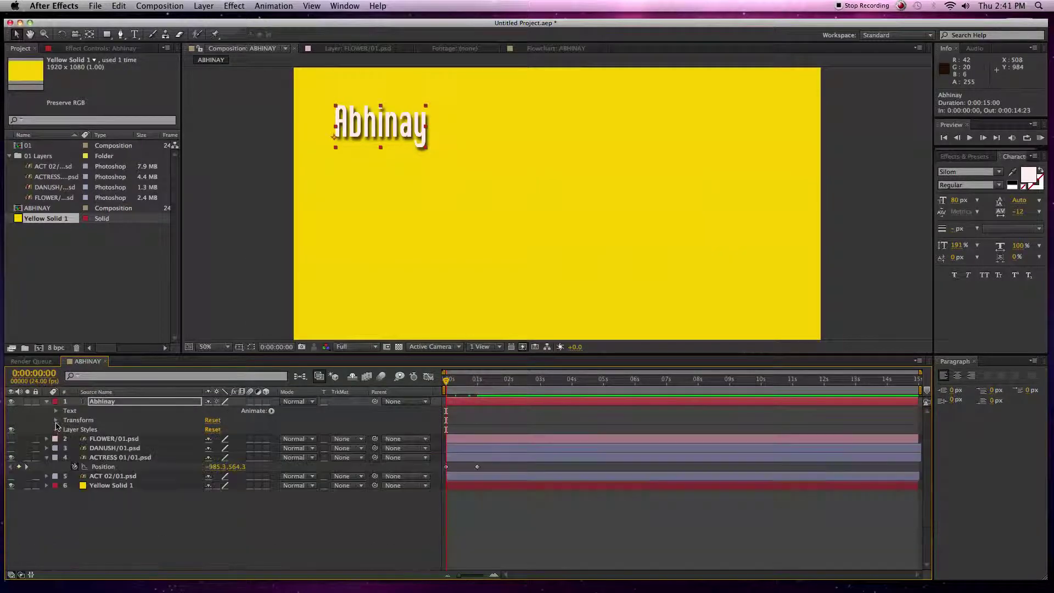
{"action": "left_click", "coordinate": [56, 421]}
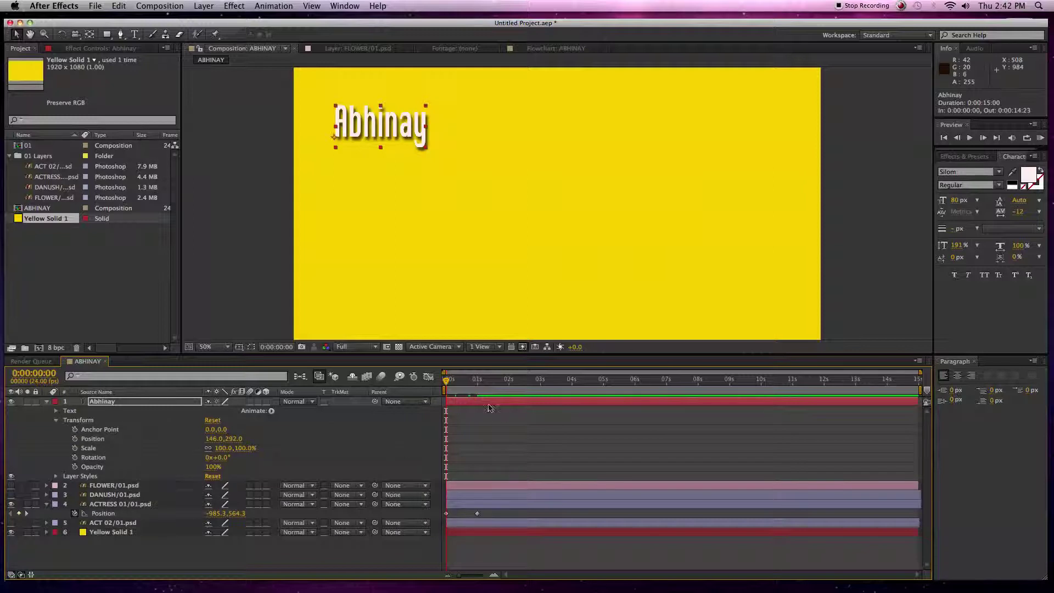
{"action": "left_click_drag", "start_coordinate": [448, 383], "coordinate": [508, 387]}
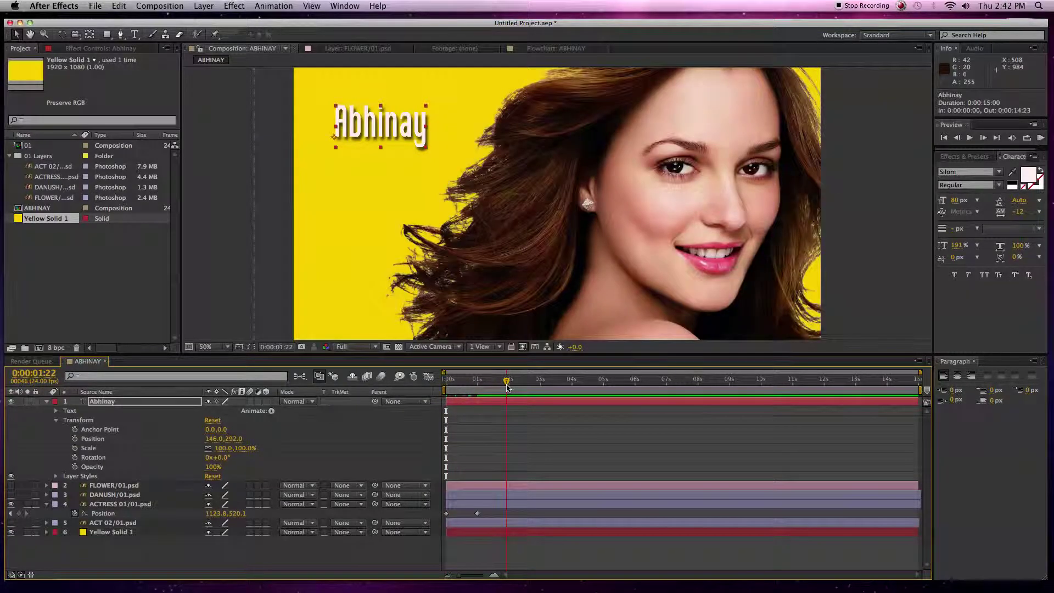
{"action": "left_click", "coordinate": [513, 404]}
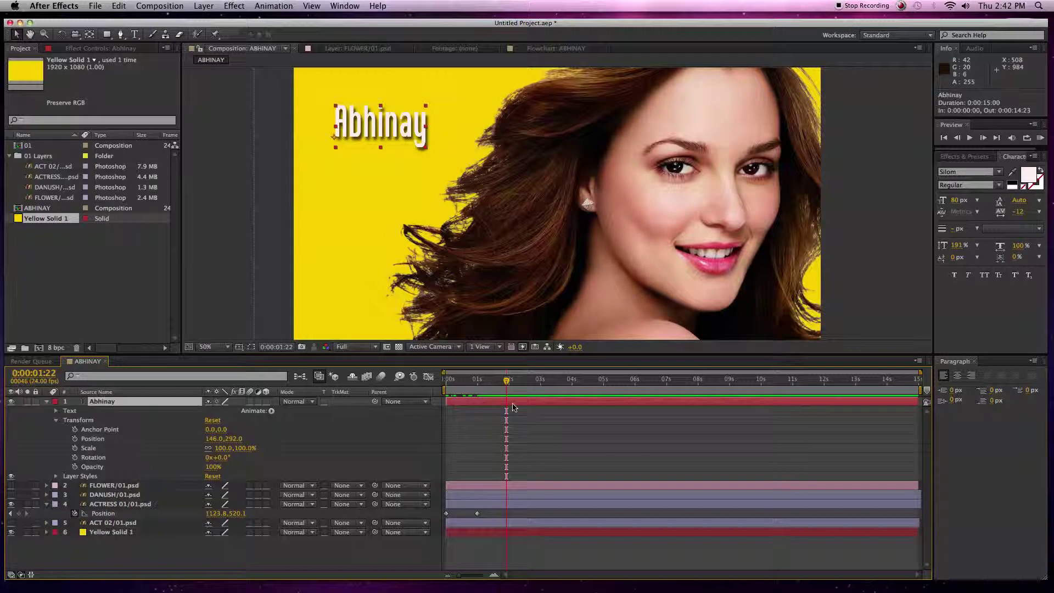
{"action": "left_click", "coordinate": [75, 439]}
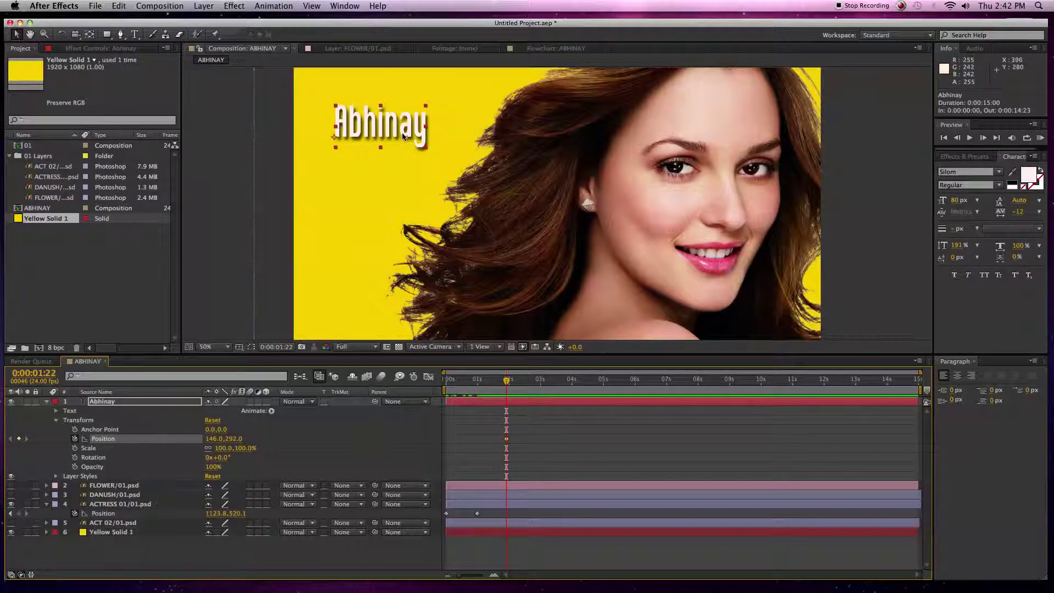
- Move the title down to 162, 1266, fully below the frame, at the 0:00:01:22 keyframe
{"action": "left_click_drag", "start_coordinate": [404, 136], "coordinate": [404, 358]}
{"action": "key", "text": "period"}
{"action": "key", "text": "comma"}
{"action": "key", "text": "comma"}
{"action": "key", "text": "comma"}
{"action": "key", "text": "comma"}
{"action": "key", "text": "comma"}
{"action": "key", "text": "comma"}
{"action": "key", "text": "comma"}
{"action": "left_click_drag", "start_coordinate": [460, 275], "coordinate": [461, 291]}
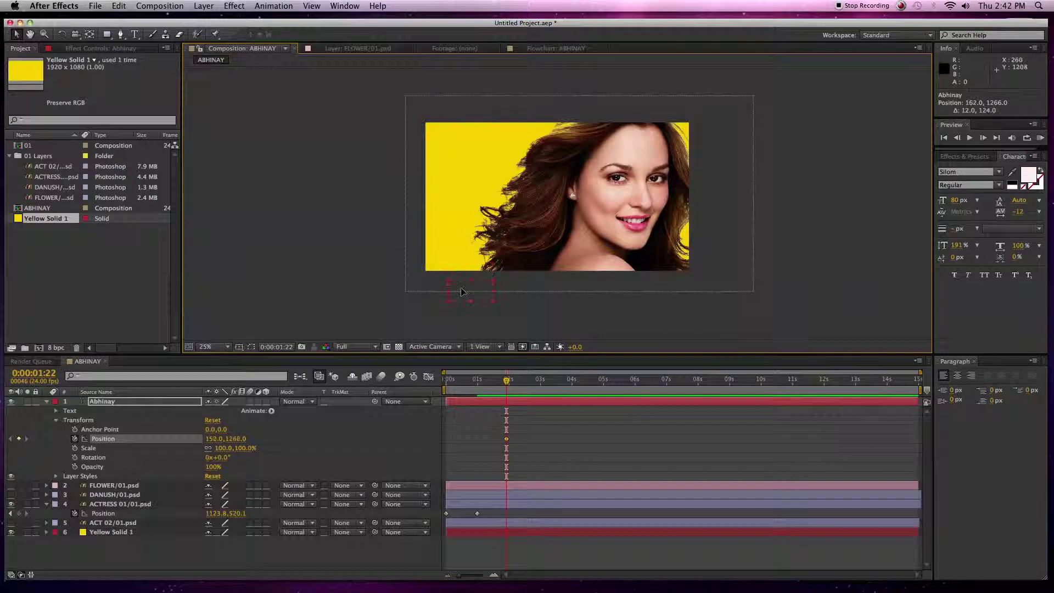
- Move the title up to 166, 238 on the yellow area at 0:00:02:07 and preview the rise from the beginning
{"action": "left_click_drag", "start_coordinate": [507, 380], "coordinate": [522, 383]}
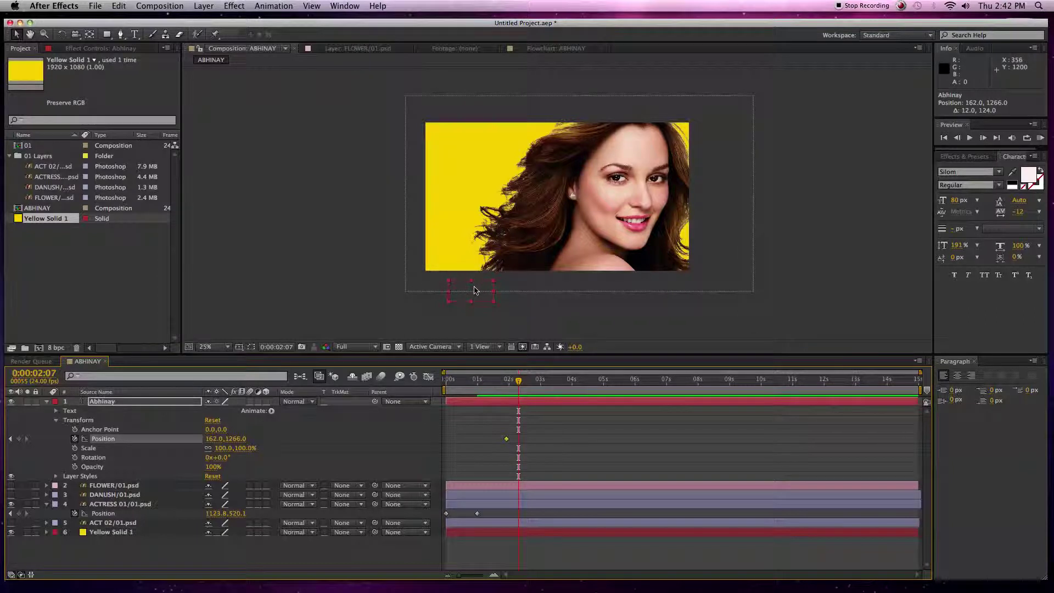
{"action": "left_click_drag", "start_coordinate": [475, 291], "coordinate": [476, 148]}
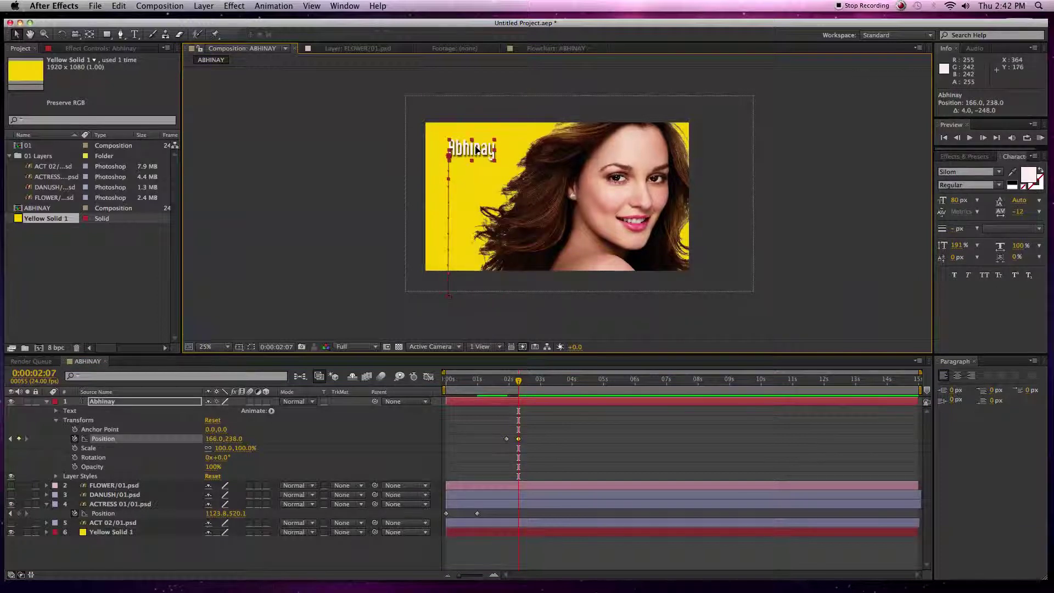
{"action": "left_click_drag", "start_coordinate": [478, 382], "coordinate": [436, 386]}
{"action": "key", "text": "space"}
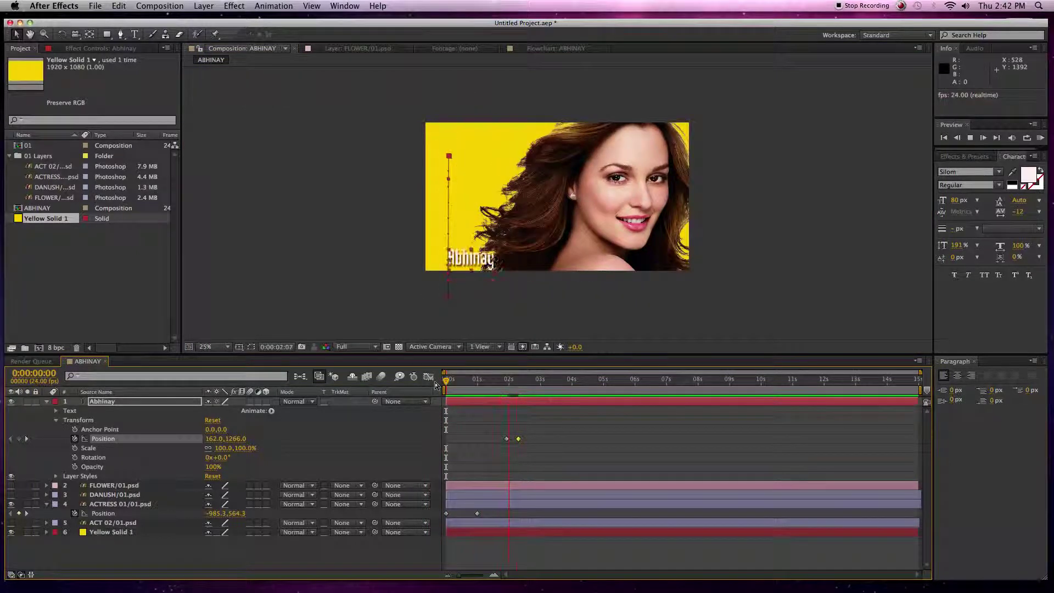
{"action": "key", "text": "space"}
- Shift both title Position keyframes earlier together so that the first one sits at 0:00:01:00
{"action": "left_click_drag", "start_coordinate": [499, 431], "coordinate": [530, 446]}
{"action": "left_click_drag", "start_coordinate": [469, 383], "coordinate": [476, 380]}
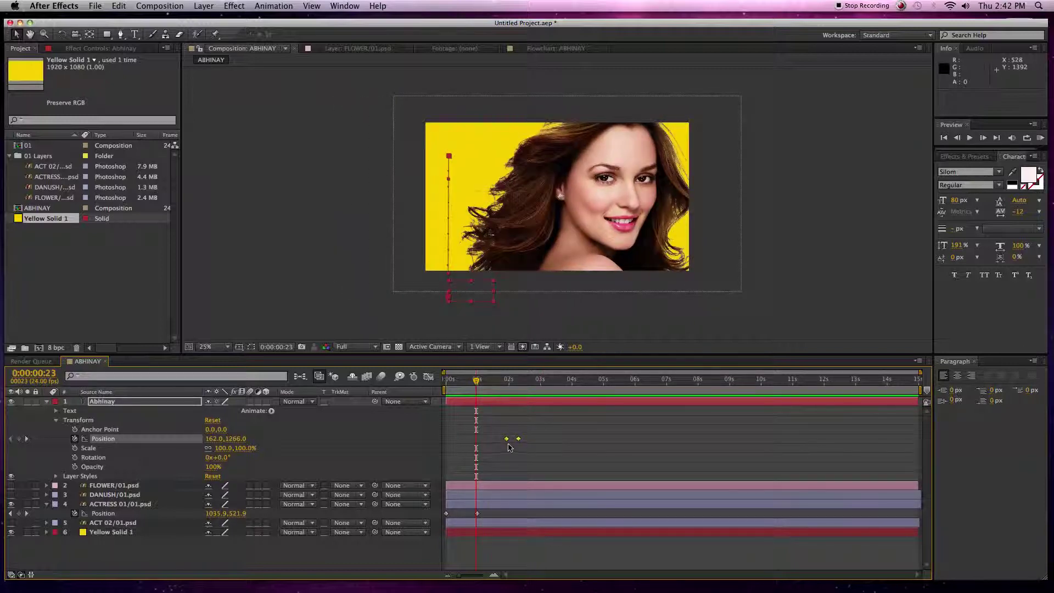
{"action": "left_click_drag", "start_coordinate": [505, 441], "coordinate": [477, 442]}
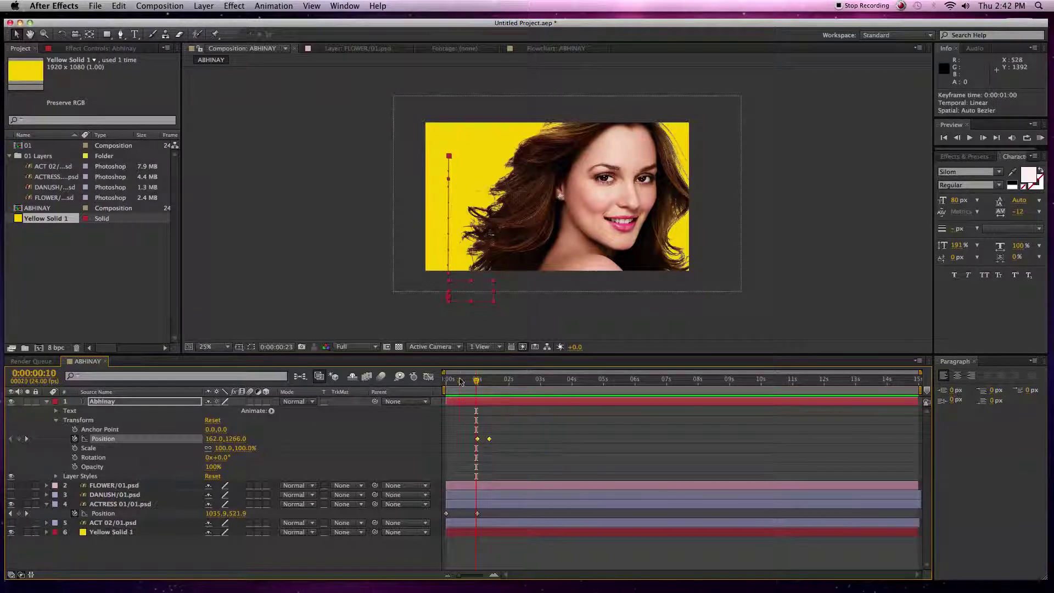
- Preview the animation from the beginning several times to check the title's timing against the actress's entrance
{"action": "left_click", "coordinate": [447, 380]}
{"action": "key", "text": "space"}
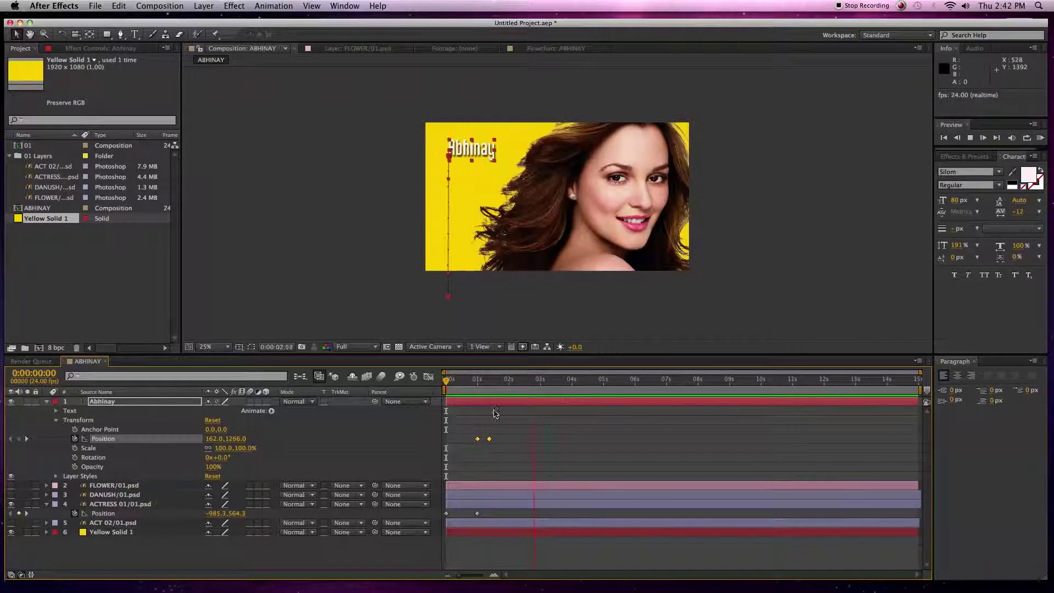
{"action": "key", "text": "space"}
{"action": "left_click", "coordinate": [574, 304]}
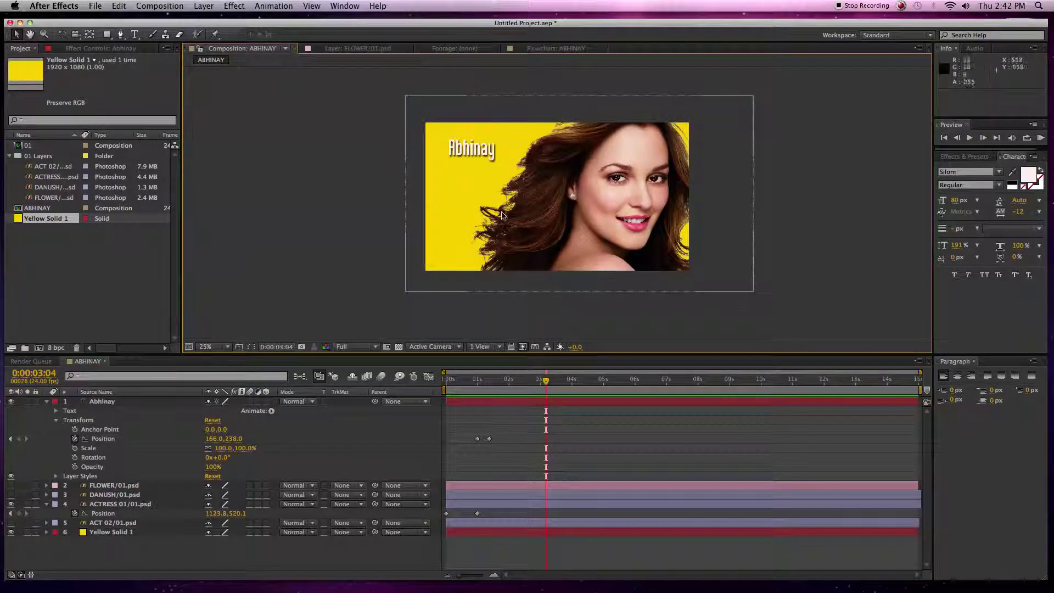
{"action": "left_click", "coordinate": [447, 380]}
{"action": "key", "text": "space"}
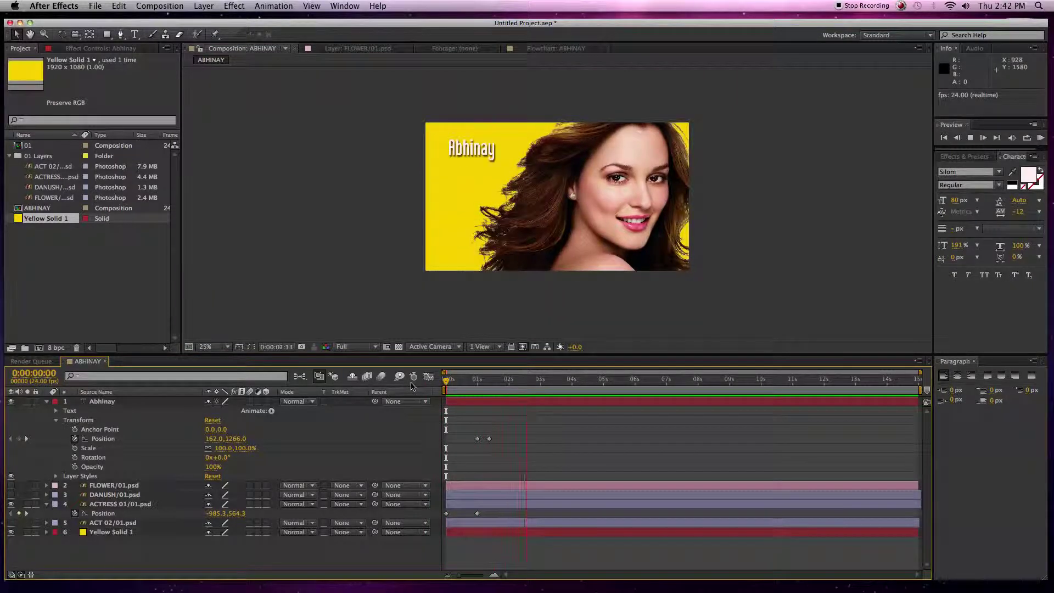
{"action": "key", "text": "space"}
{"action": "left_click", "coordinate": [446, 379]}
{"action": "key", "text": "space"}
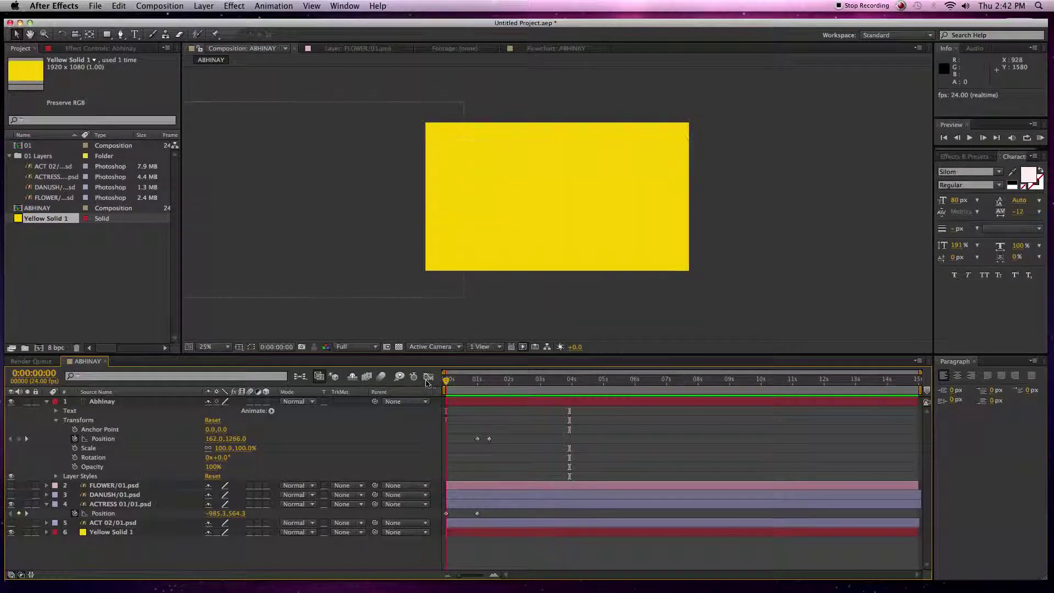
{"action": "key", "text": "space"}
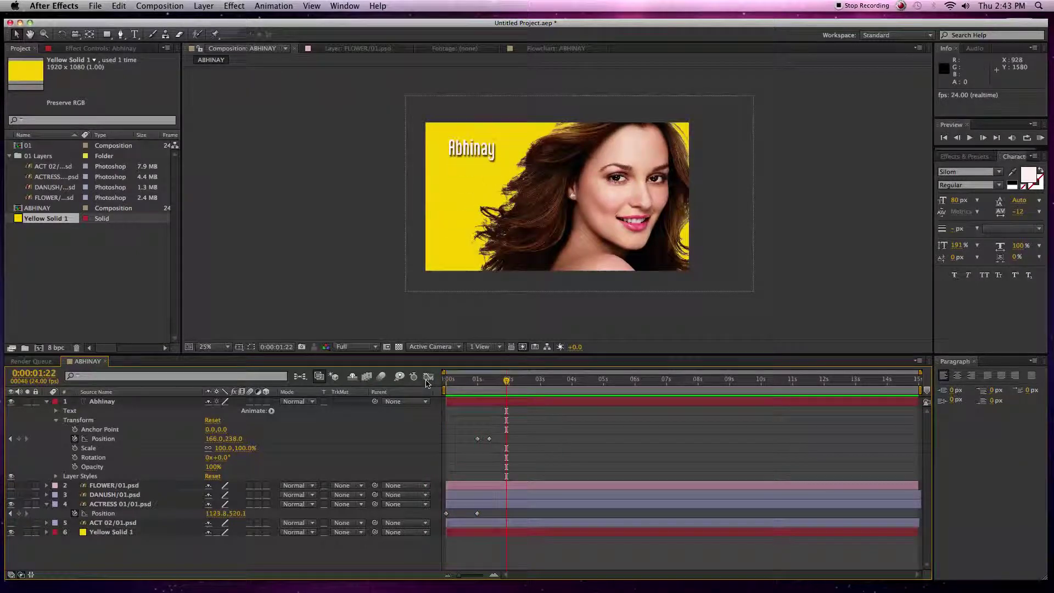
- Duplicate the animated title layer
{"action": "left_click", "coordinate": [533, 405]}
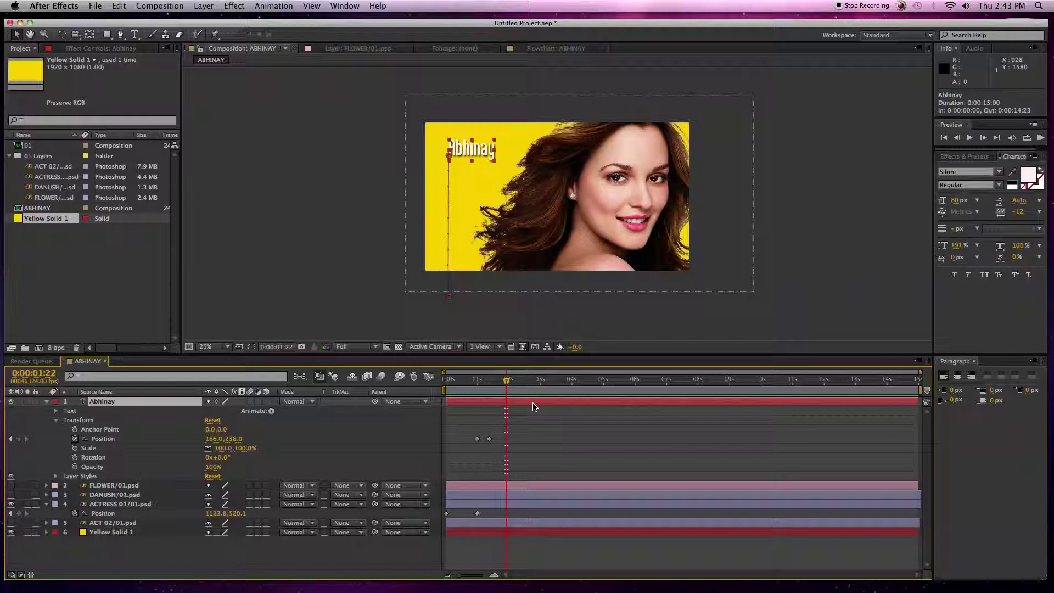
{"action": "key", "text": "super+d"}
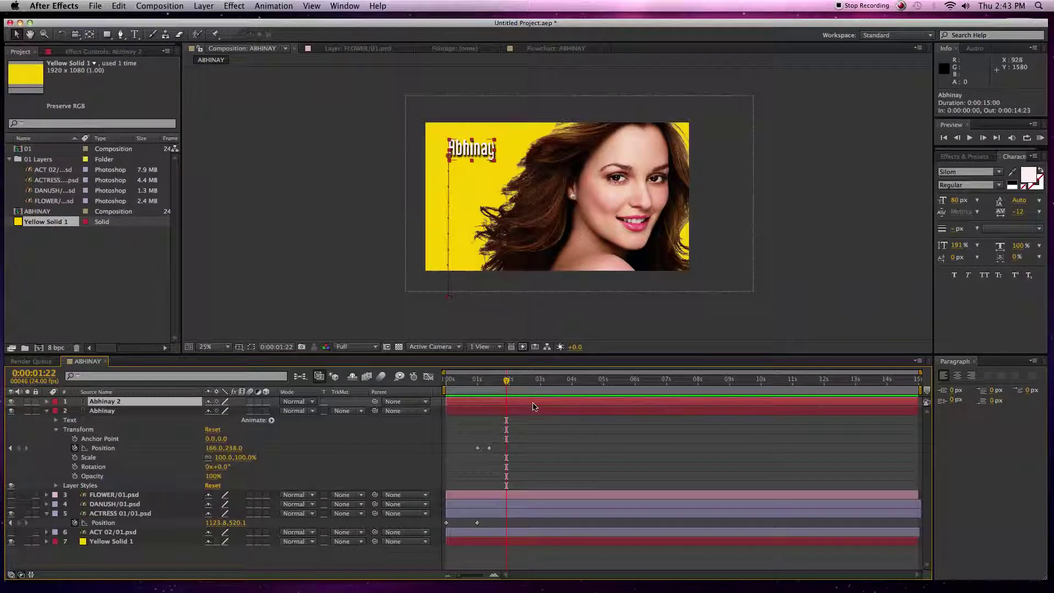
- Shift both Position keyframes of the duplicated title later so that the last one sits at 0:00:01:21
{"action": "key", "text": "p"}
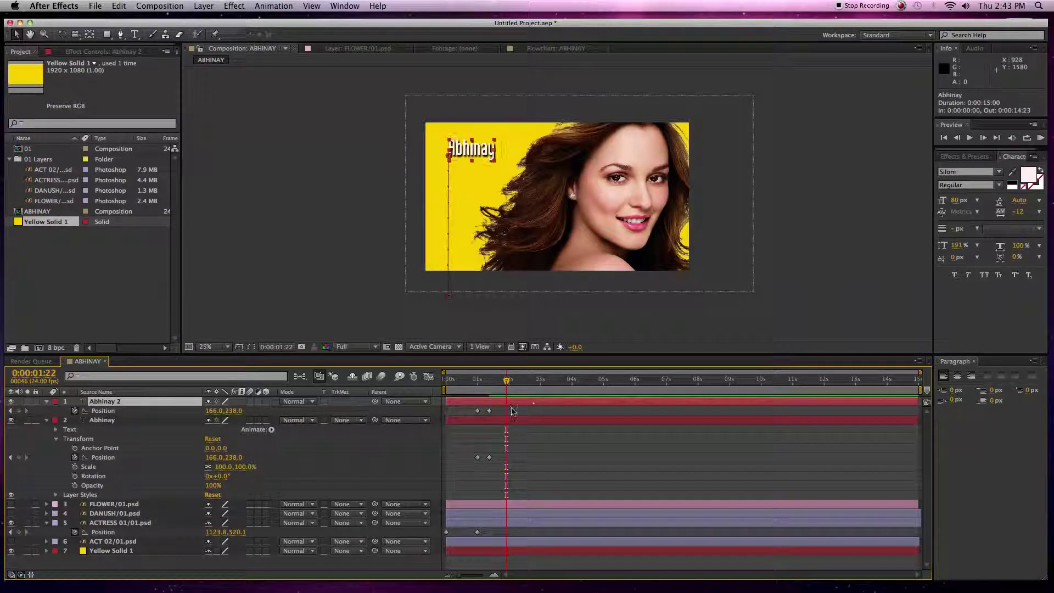
{"action": "left_click_drag", "start_coordinate": [471, 409], "coordinate": [507, 415]}
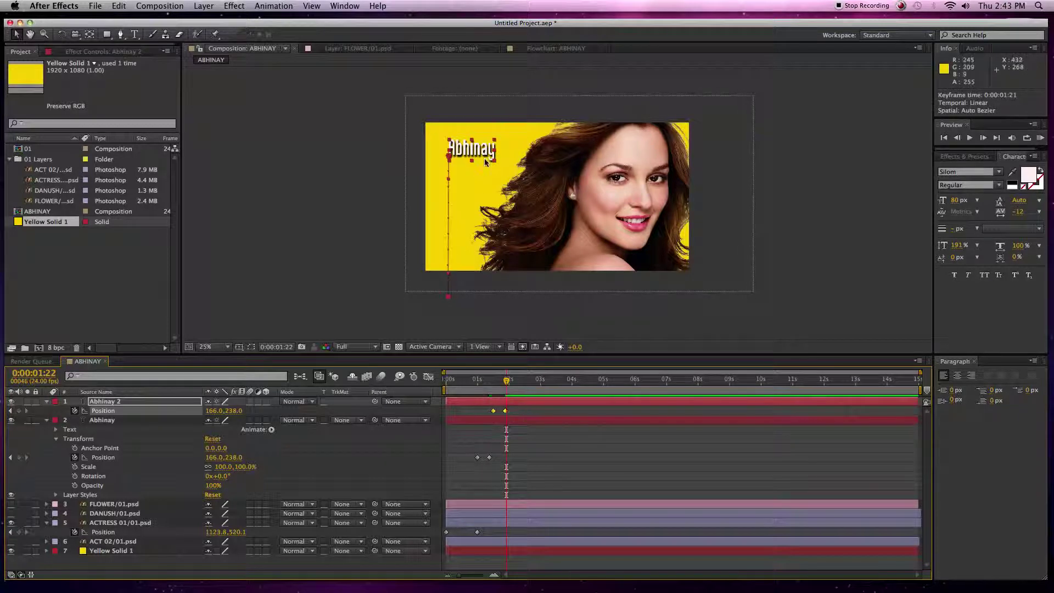
{"action": "left_click_drag", "start_coordinate": [480, 151], "coordinate": [479, 171]}
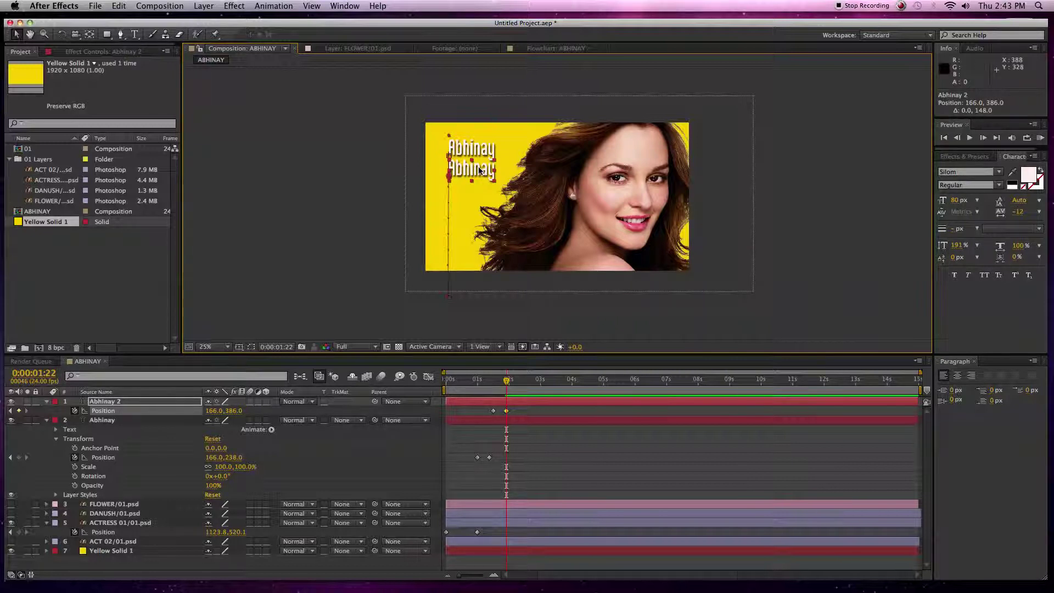
{"action": "key", "text": "equal"}
{"action": "key", "text": "equal"}
{"action": "key", "text": "super+z"}
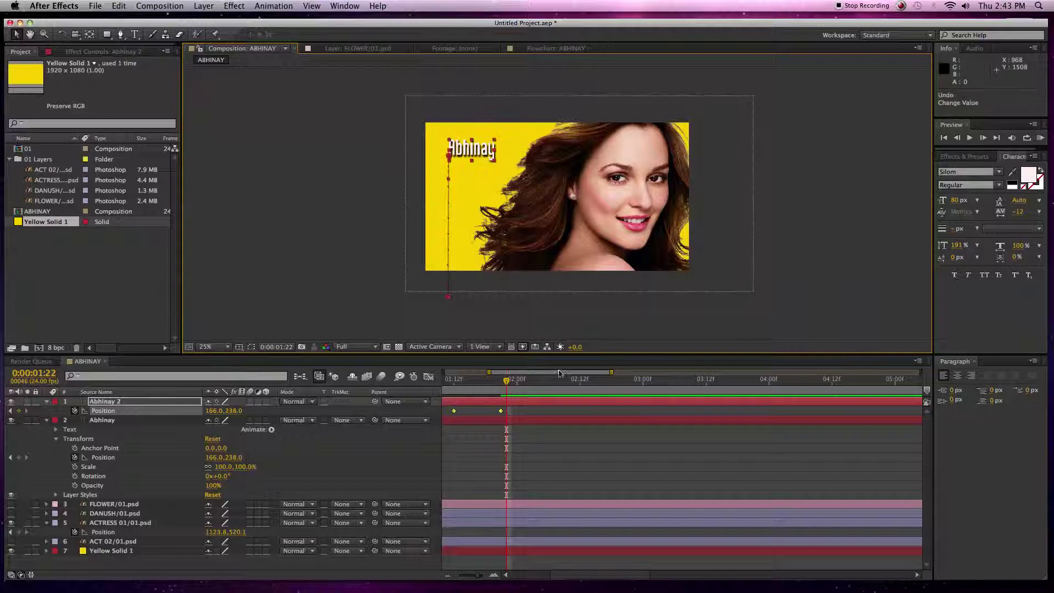
- Move the duplicated title down to 166, 390 at its last keyframe, 0:00:01:21, and preview the animation from the beginning
{"action": "left_click_drag", "start_coordinate": [506, 381], "coordinate": [501, 381]}
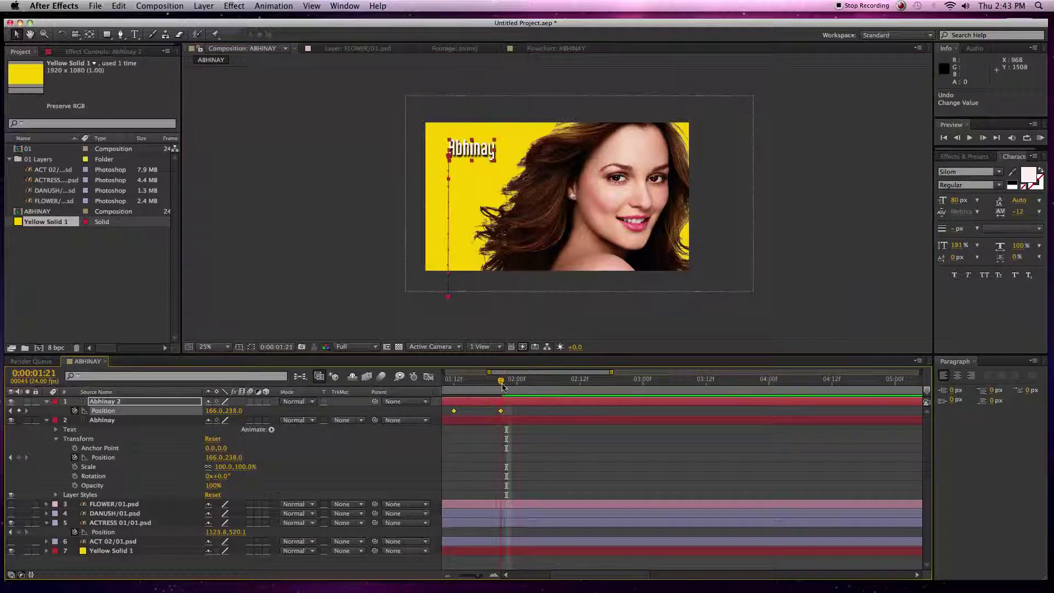
{"action": "left_click_drag", "start_coordinate": [476, 150], "coordinate": [476, 170]}
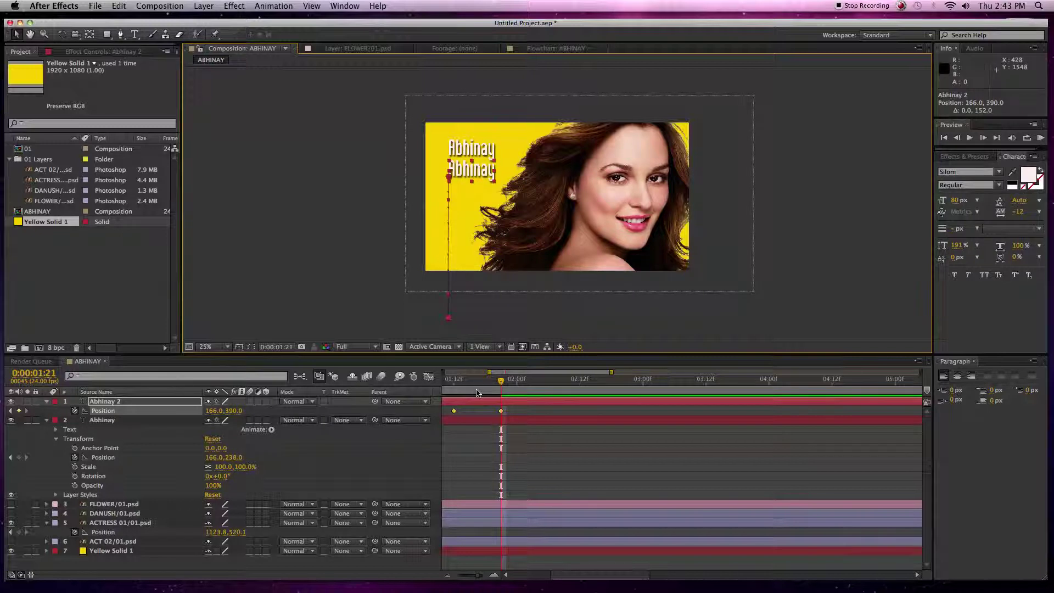
{"action": "left_click_drag", "start_coordinate": [471, 389], "coordinate": [423, 391]}
{"action": "key", "text": "space"}
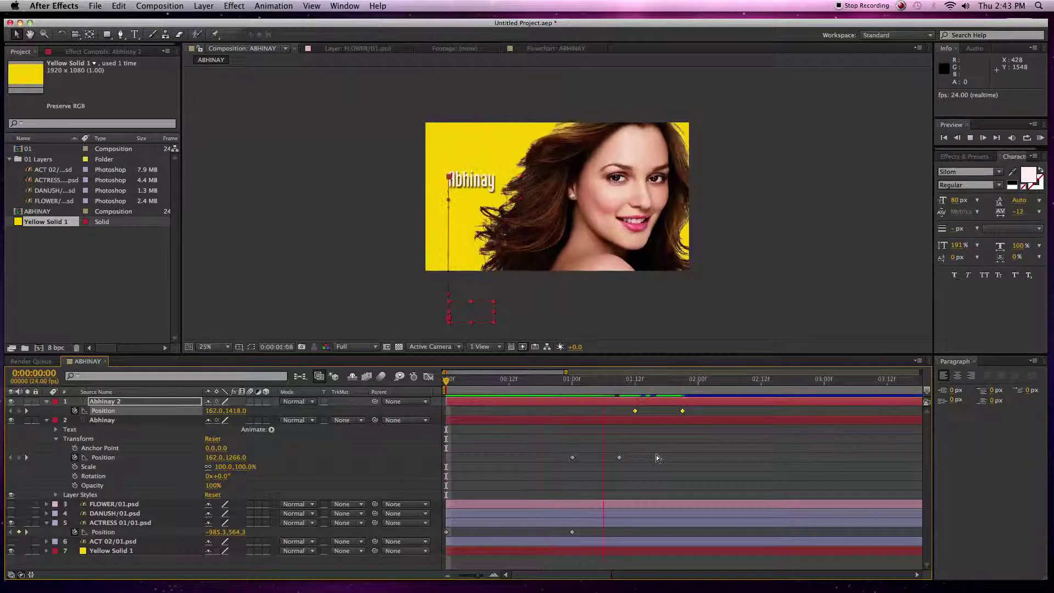
{"action": "key", "text": "space"}
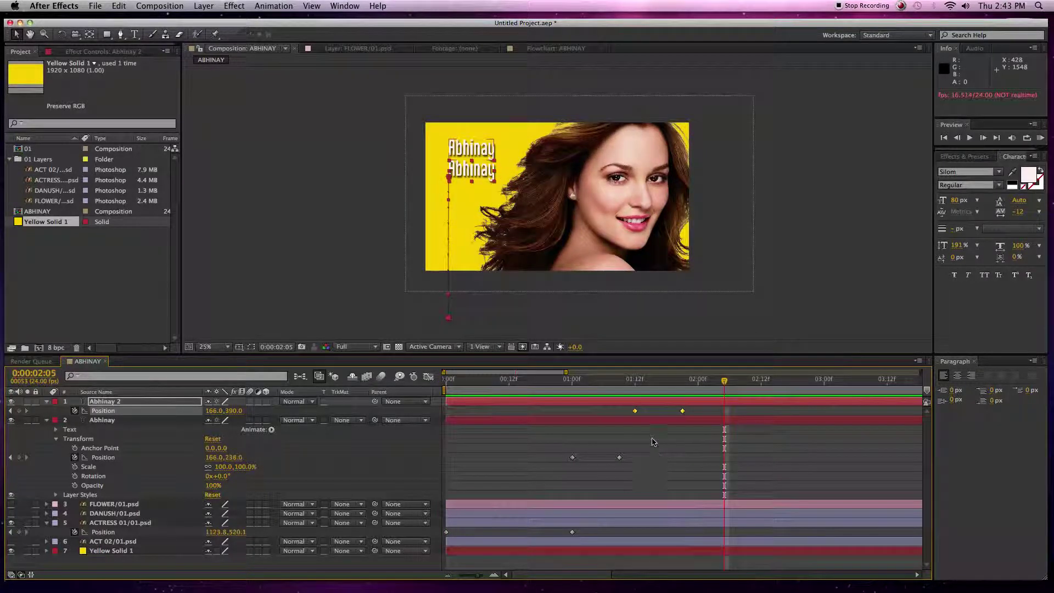
- Replace the duplicated title's text with the second first name and return to the Selection tool
{"action": "left_click", "coordinate": [102, 401]}
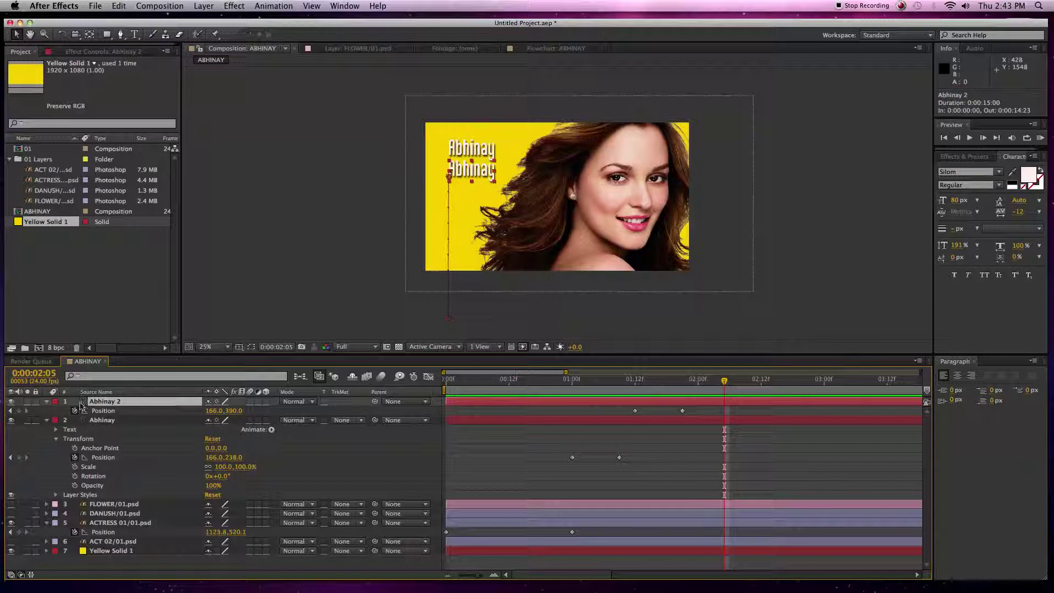
{"action": "double_click", "coordinate": [84, 404]}
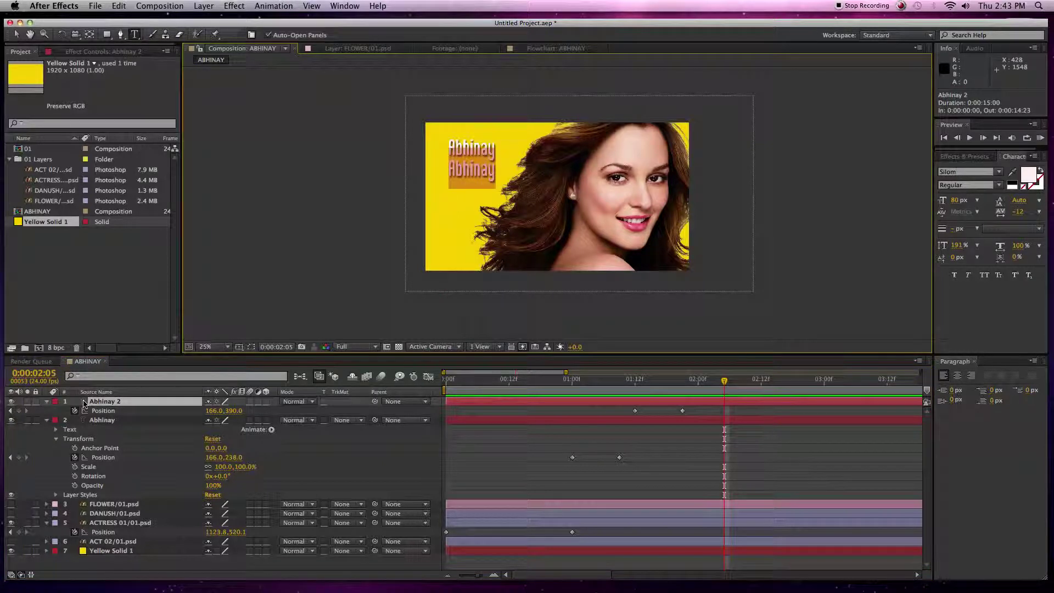
{"action": "type", "text": "Raju"}
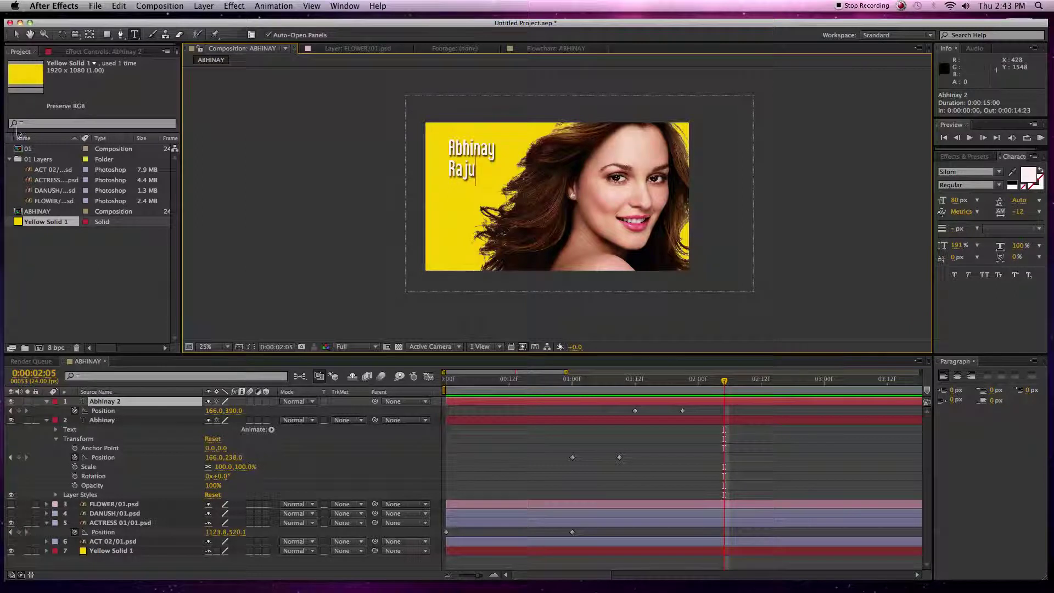
{"action": "left_click", "coordinate": [16, 34]}
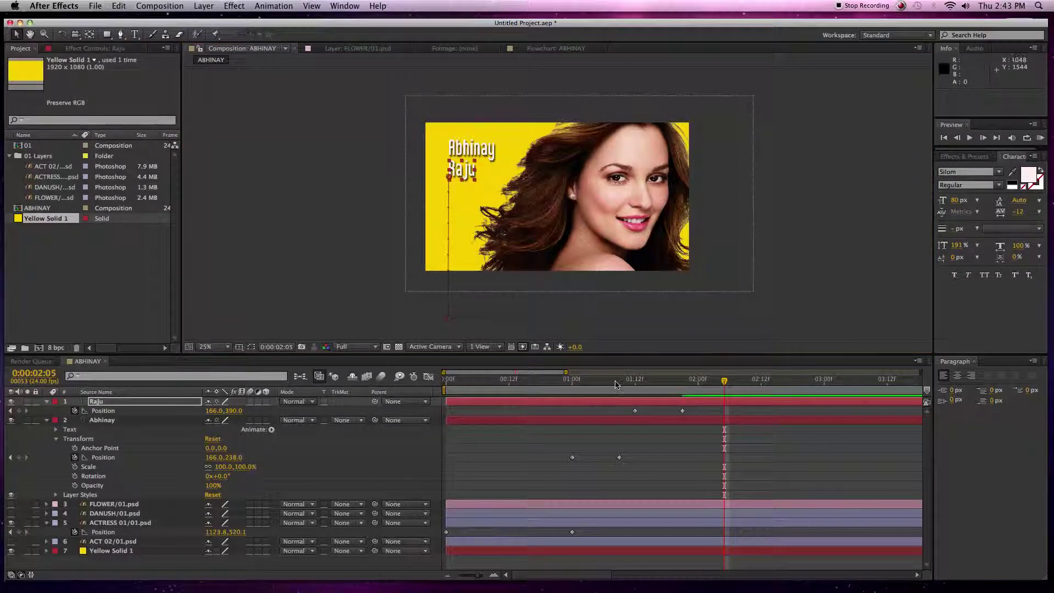
- Duplicate the second title layer and shift the copy's Position keyframes later so that the last one sits at 0:00:02:06
{"action": "left_click", "coordinate": [617, 403]}
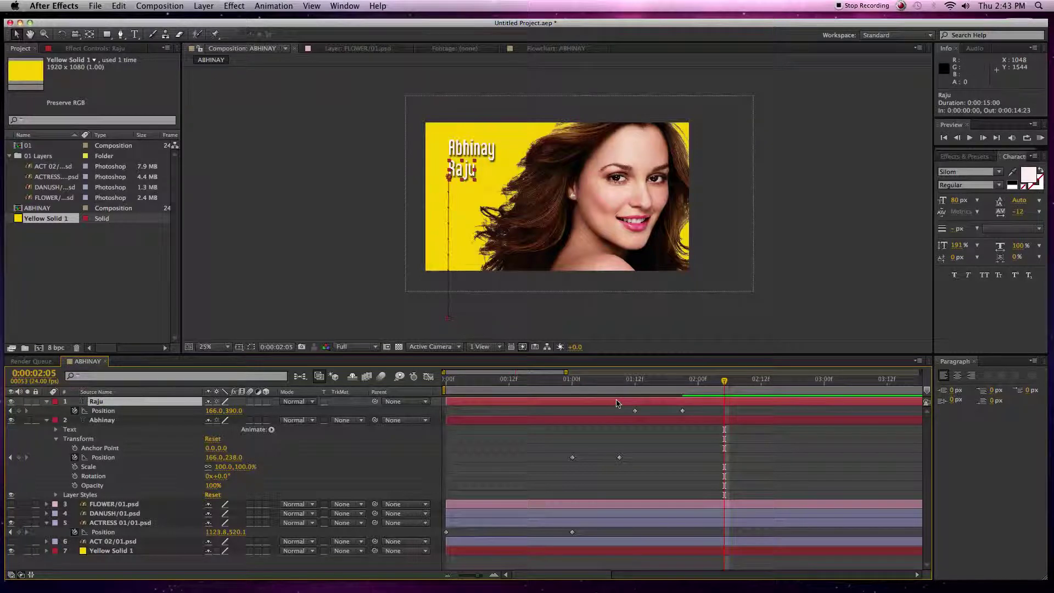
{"action": "key", "text": "super+d"}
{"action": "key", "text": "p"}
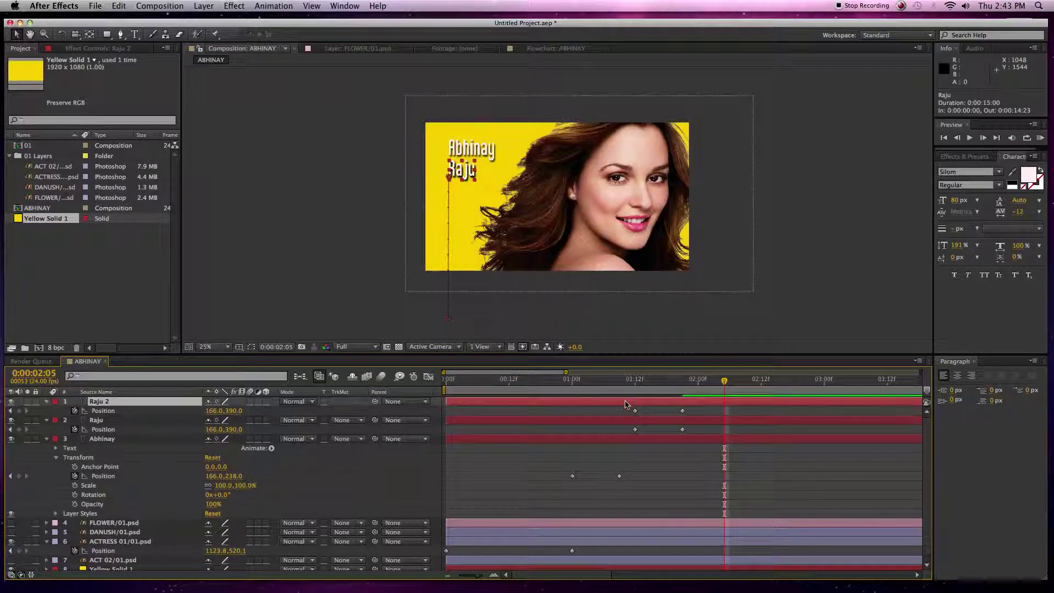
{"action": "left_click_drag", "start_coordinate": [627, 407], "coordinate": [732, 415]}
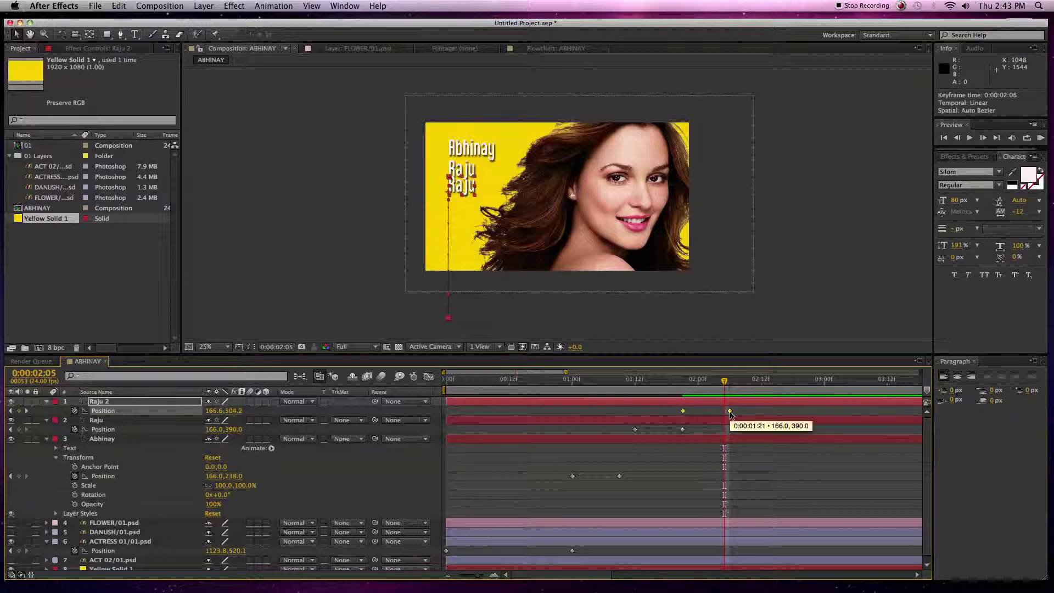
- Move the third title down to 174, 554 at 0:00:02:06 and replace its text with the third first name
{"action": "left_click", "coordinate": [727, 389]}
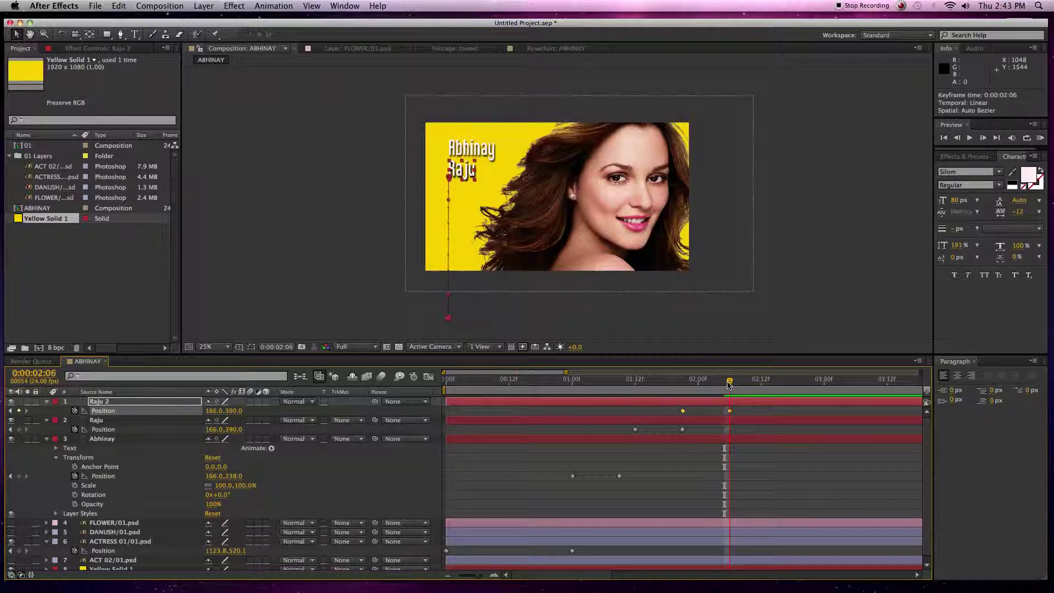
{"action": "left_click_drag", "start_coordinate": [460, 170], "coordinate": [461, 193]}
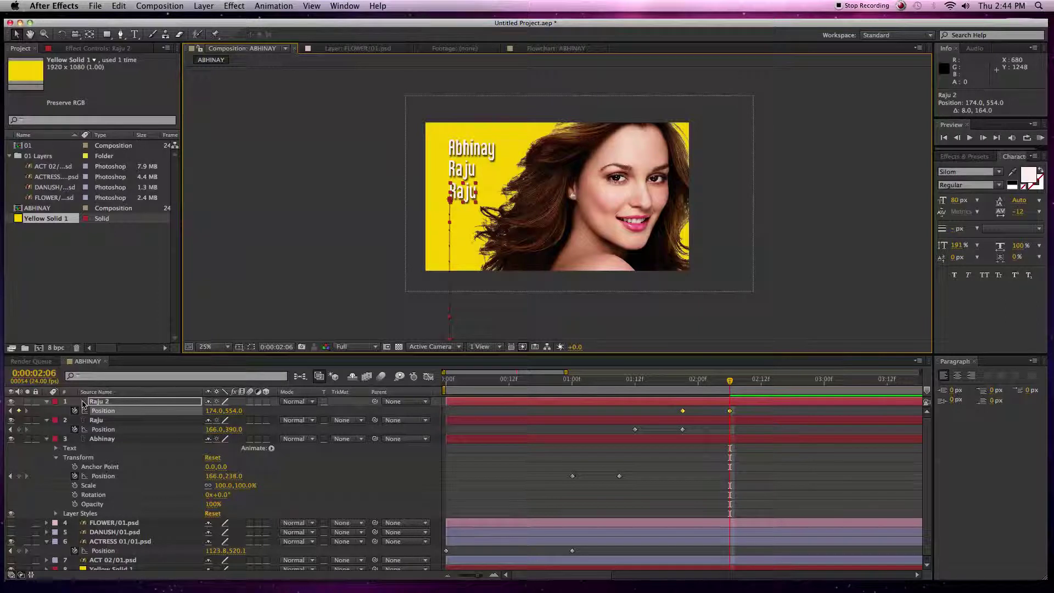
{"action": "double_click", "coordinate": [84, 404]}
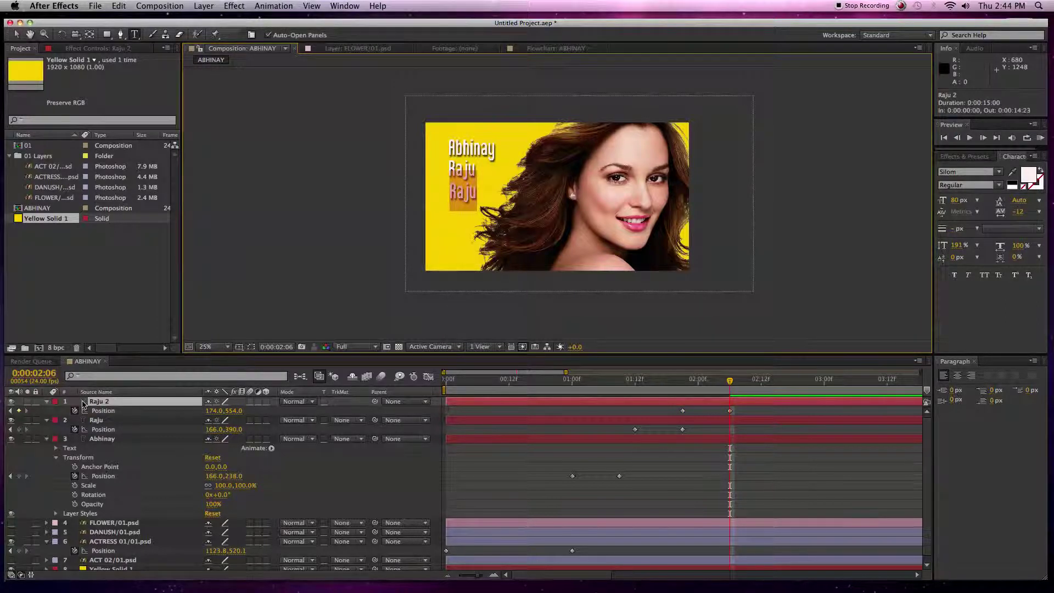
{"action": "type", "text": "Srinu"}
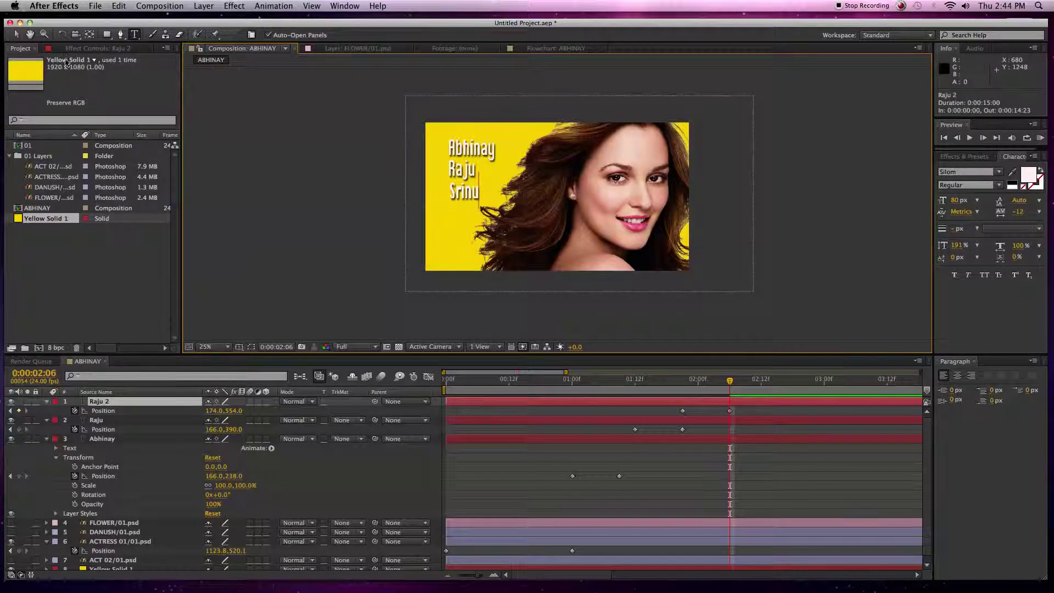
{"action": "left_click", "coordinate": [14, 34]}
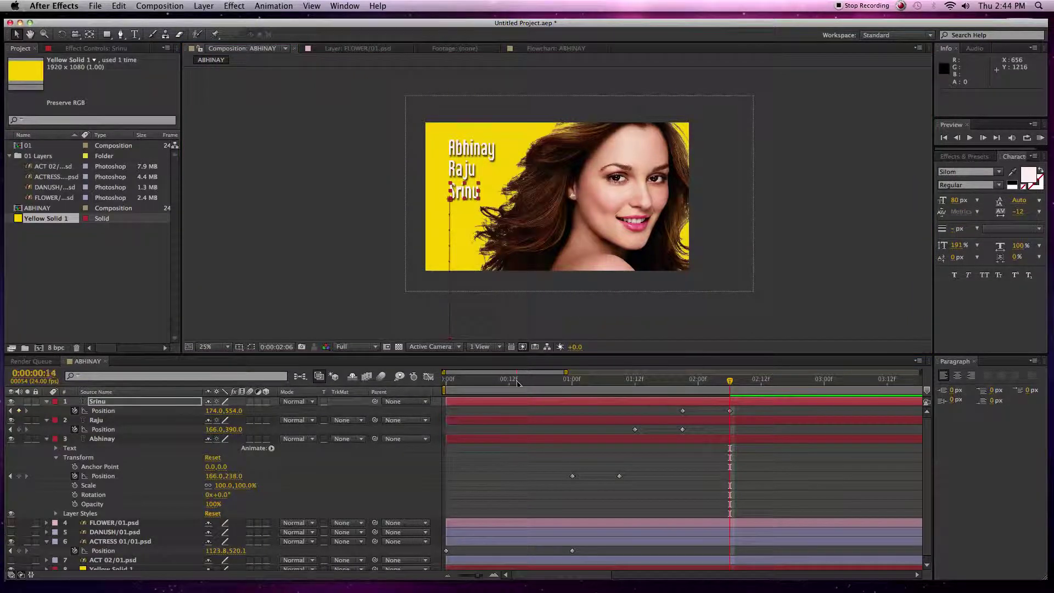
- Preview the animation from the beginning to check the staggered rise of the three titles
{"action": "key", "text": "Home"}
{"action": "key", "text": "space"}
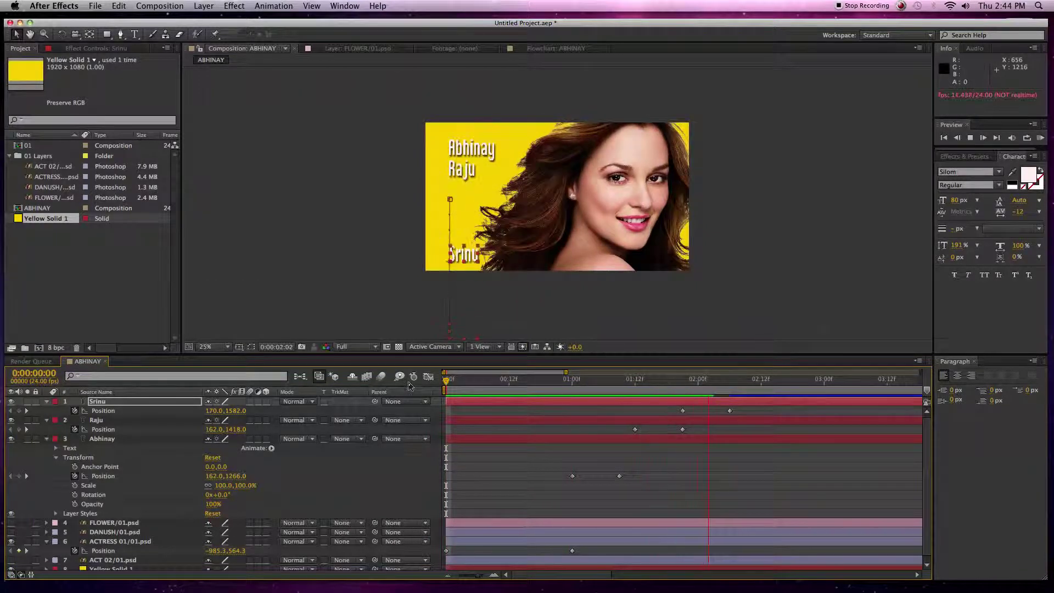
{"action": "key", "text": "space"}
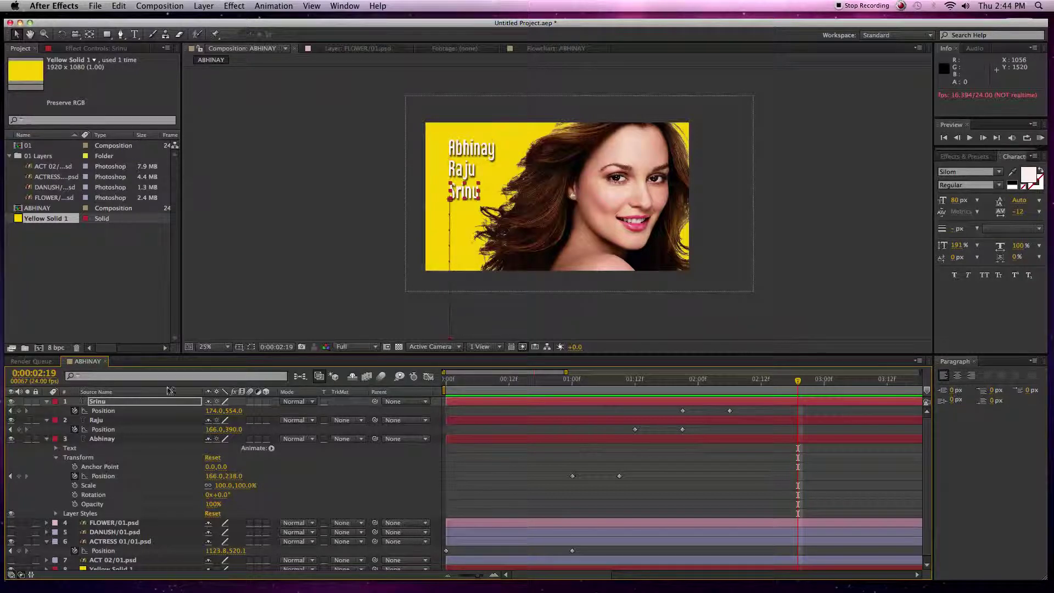
- Collapse the three title layers, move ACTRESS 01 right to 1371.8, 520.1 at 0:00:01:00, and check it against the titles at 0:00:02:07
{"action": "left_click", "coordinate": [47, 401]}
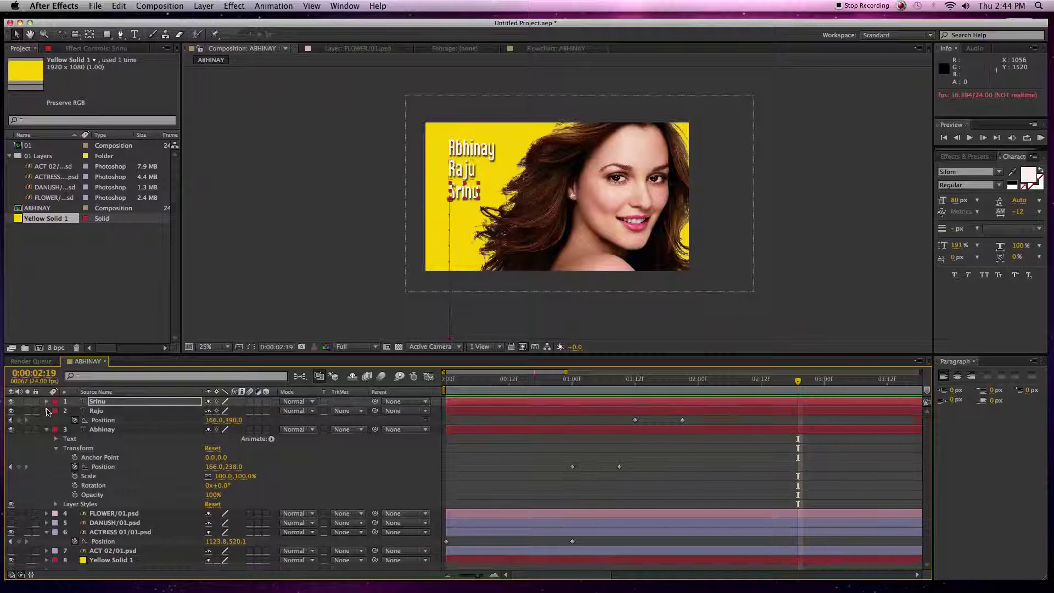
{"action": "left_click", "coordinate": [47, 411]}
{"action": "left_click", "coordinate": [47, 420]}
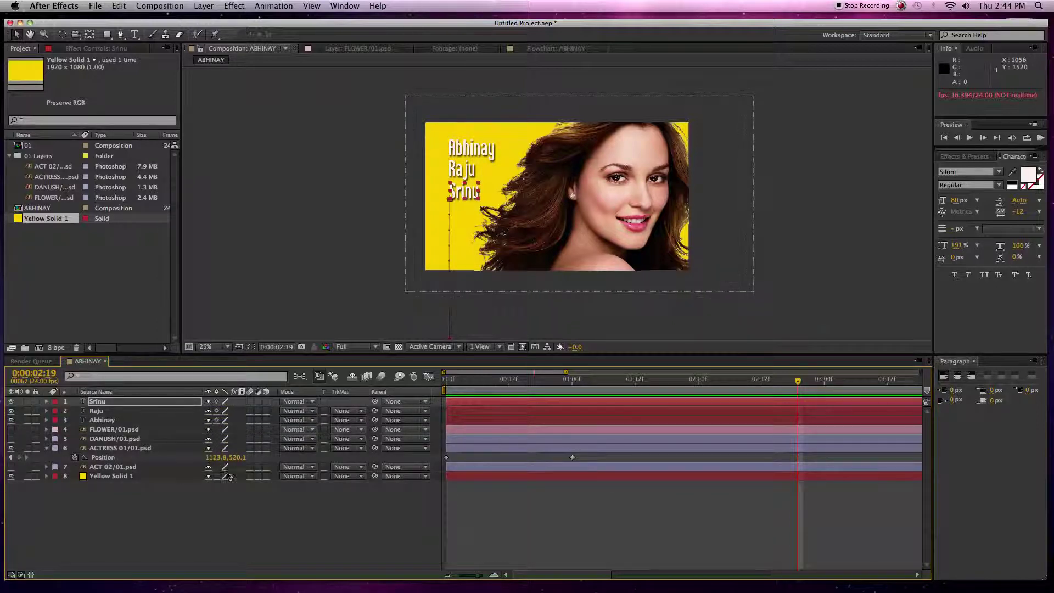
{"action": "left_click", "coordinate": [510, 450]}
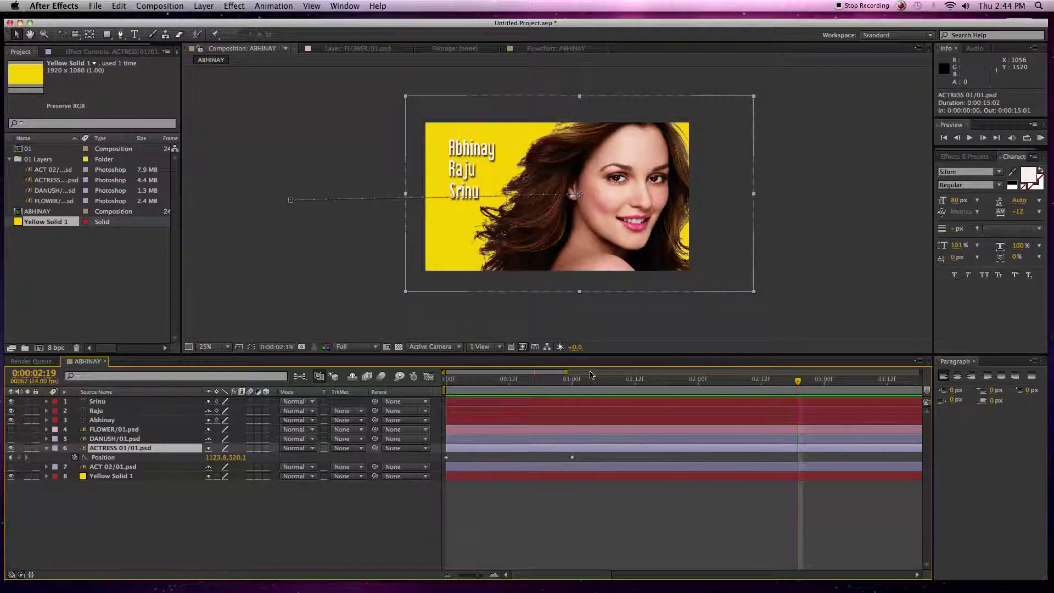
{"action": "left_click", "coordinate": [575, 391]}
{"action": "left_click_drag", "start_coordinate": [627, 252], "coordinate": [651, 255]}
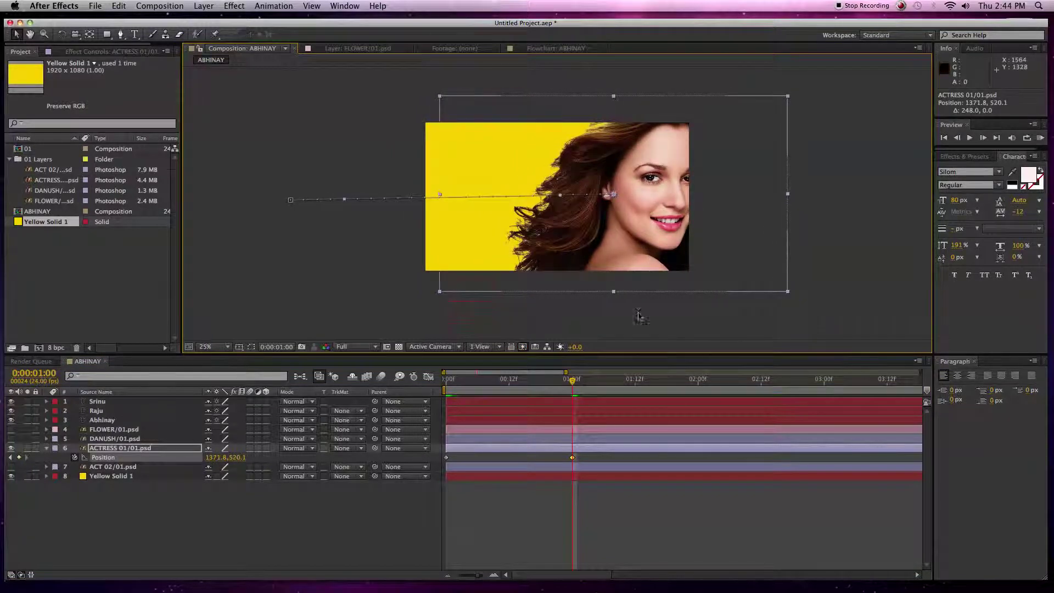
{"action": "left_click_drag", "start_coordinate": [581, 381], "coordinate": [734, 379]}
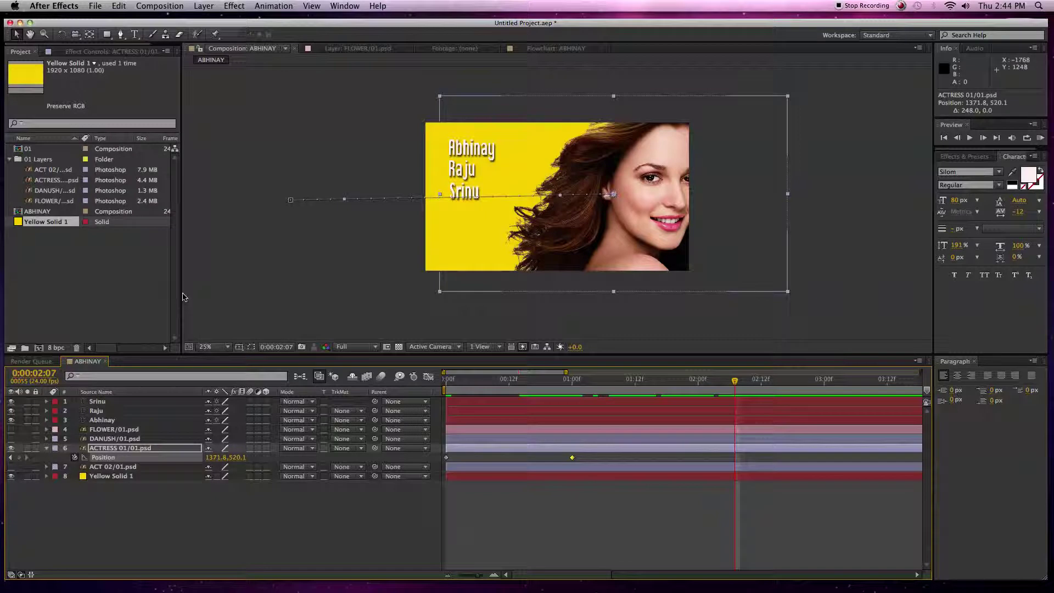
- Create a 1920 x 1080 orange solid and place it in the composition directly above the yellow solid
{"action": "right_click", "coordinate": [57, 259]}
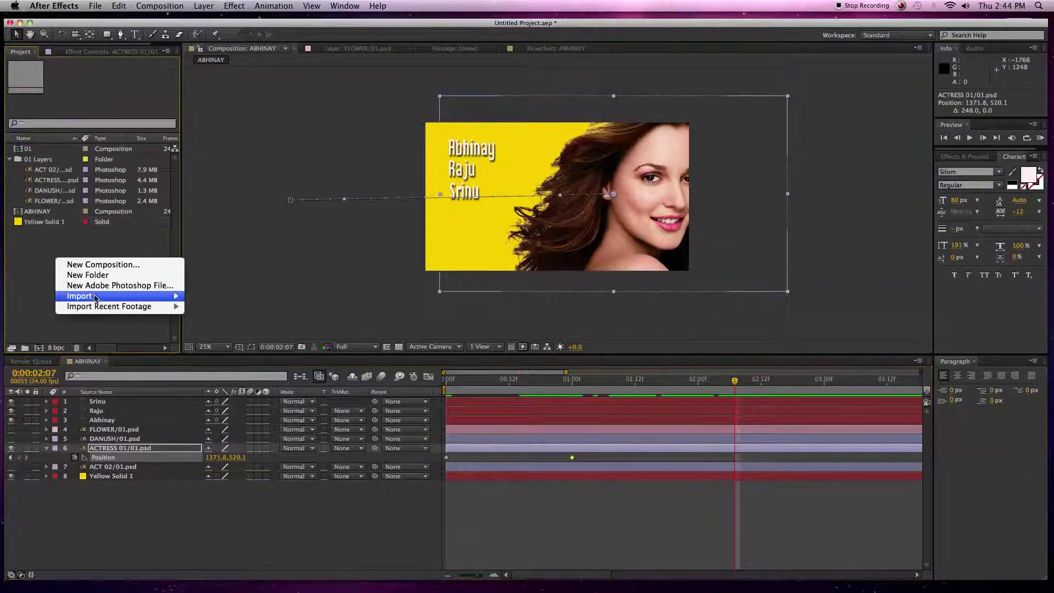
{"action": "mouse_move", "coordinate": [138, 296]}
{"action": "left_click", "coordinate": [212, 358]}
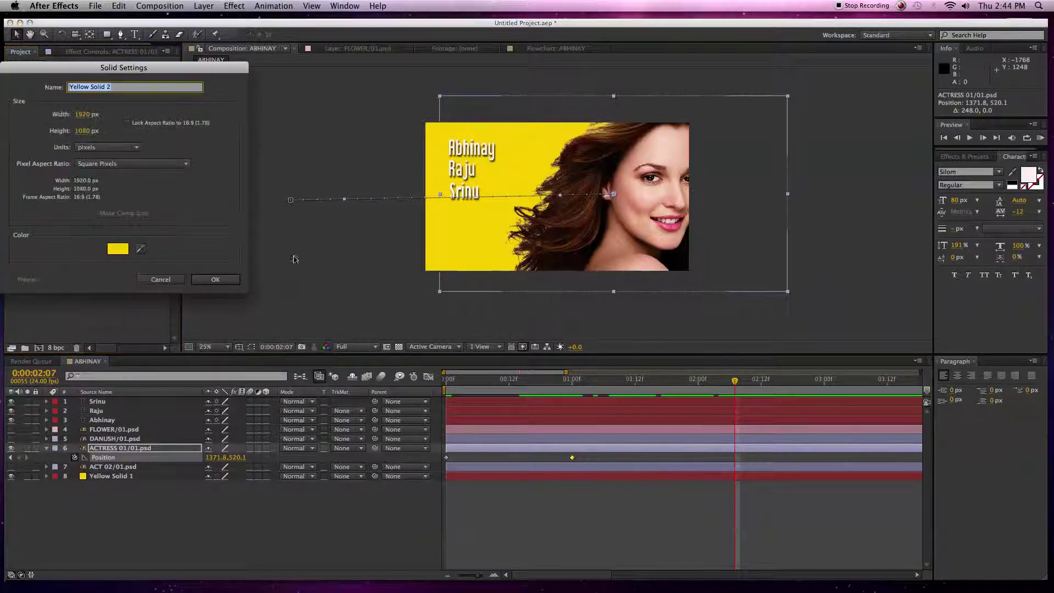
{"action": "left_click", "coordinate": [126, 251]}
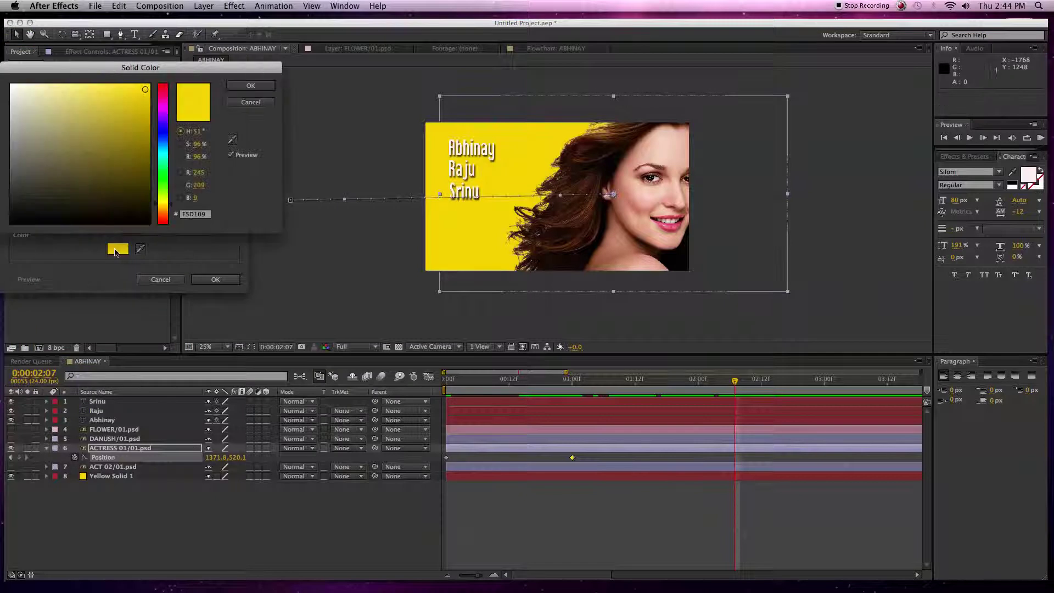
{"action": "left_click", "coordinate": [163, 212]}
{"action": "left_click", "coordinate": [244, 87]}
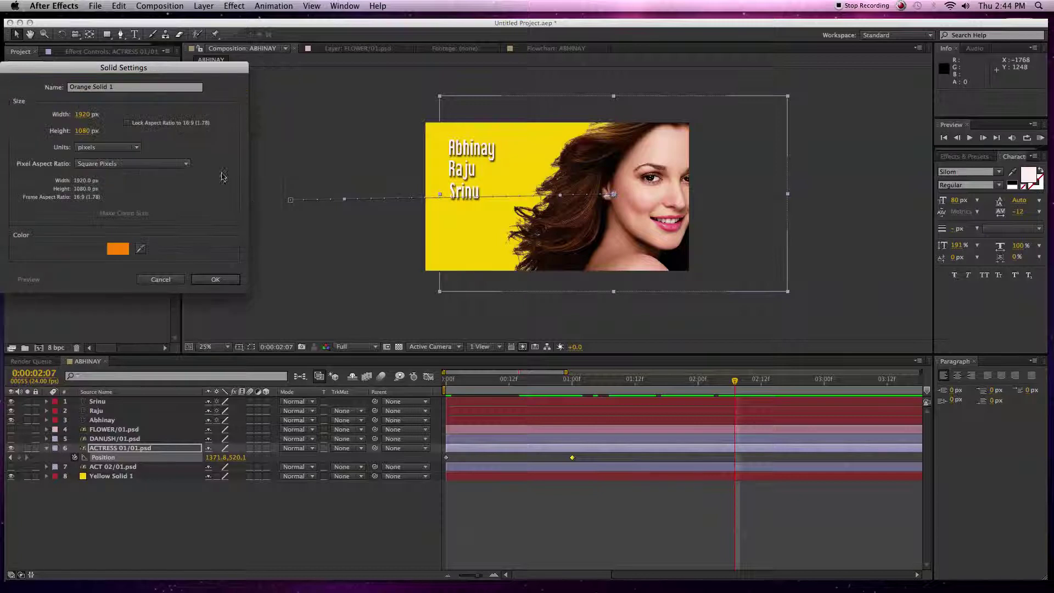
{"action": "left_click", "coordinate": [216, 279]}
{"action": "left_click_drag", "start_coordinate": [44, 222], "coordinate": [62, 466]}
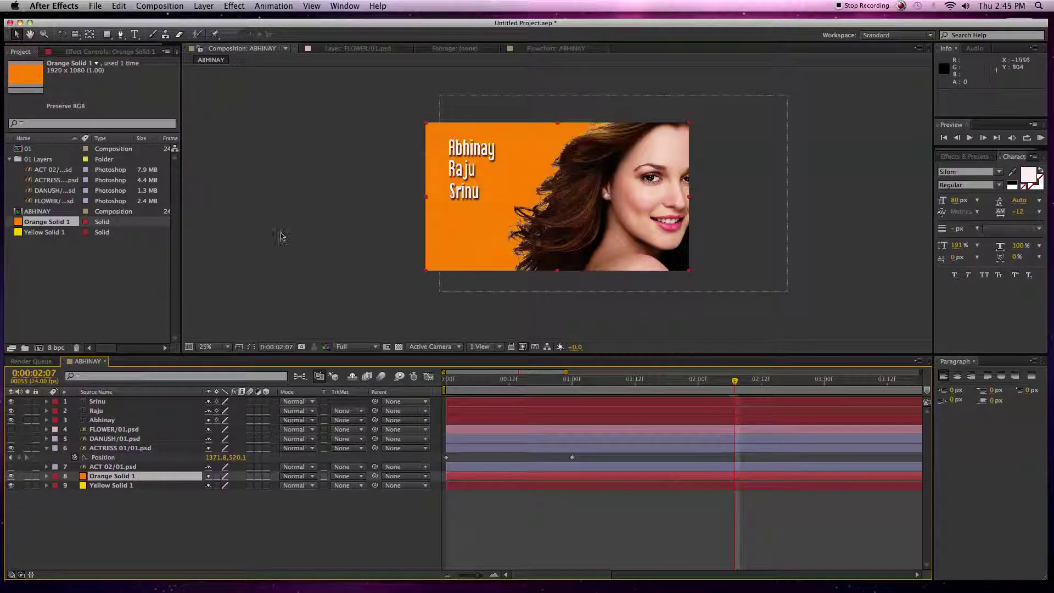
- Draw a circular mask with the Ellipse tool around the centre of the orange solid
{"action": "left_click", "coordinate": [108, 35]}
{"action": "left_click_drag", "start_coordinate": [108, 35], "coordinate": [135, 67]}
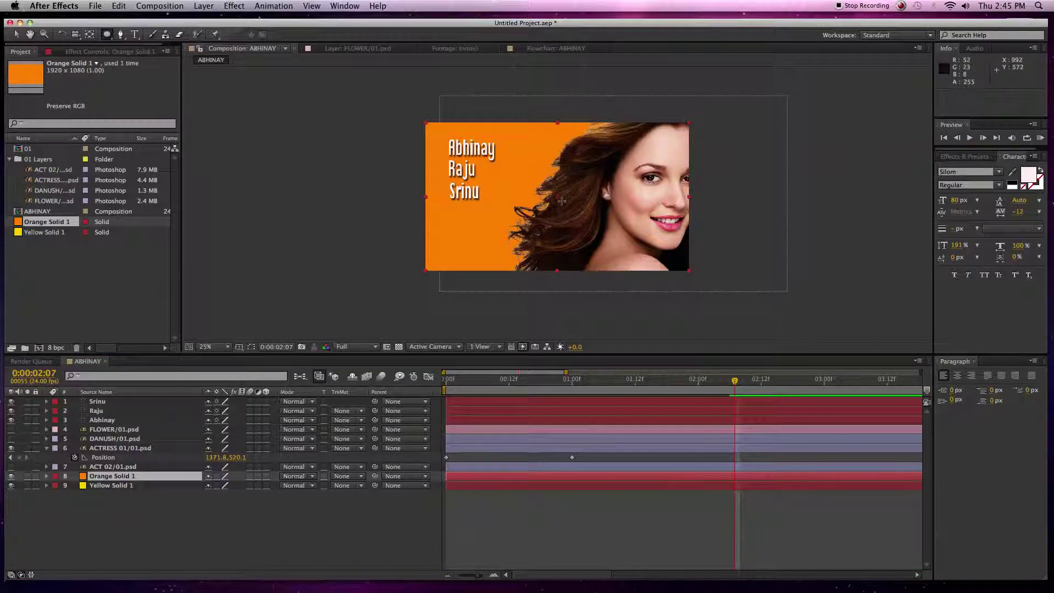
{"action": "left_click_drag", "start_coordinate": [557, 197], "coordinate": [597, 226]}
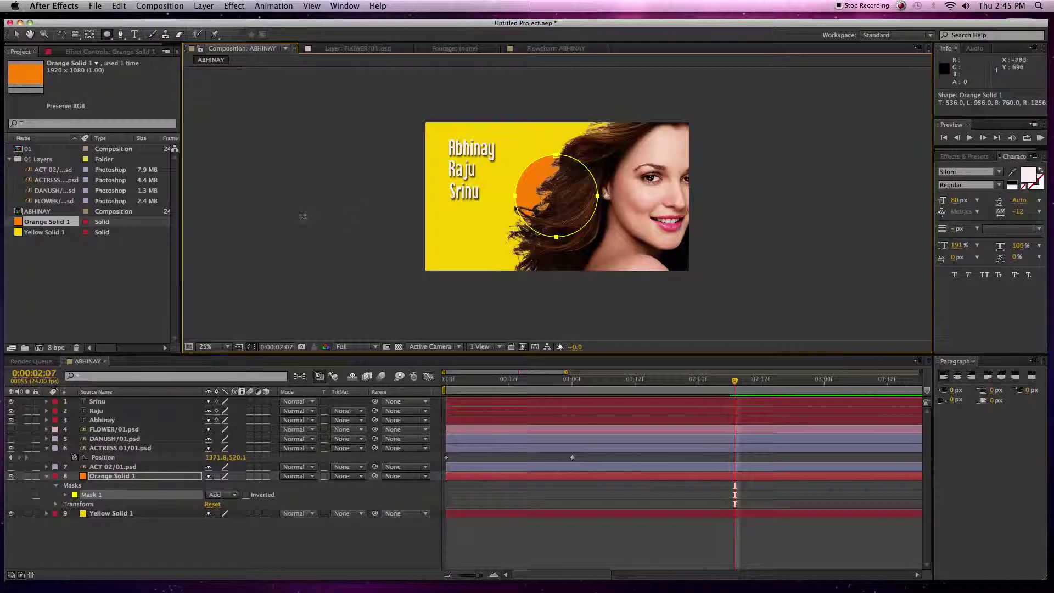
{"action": "left_click", "coordinate": [107, 35]}
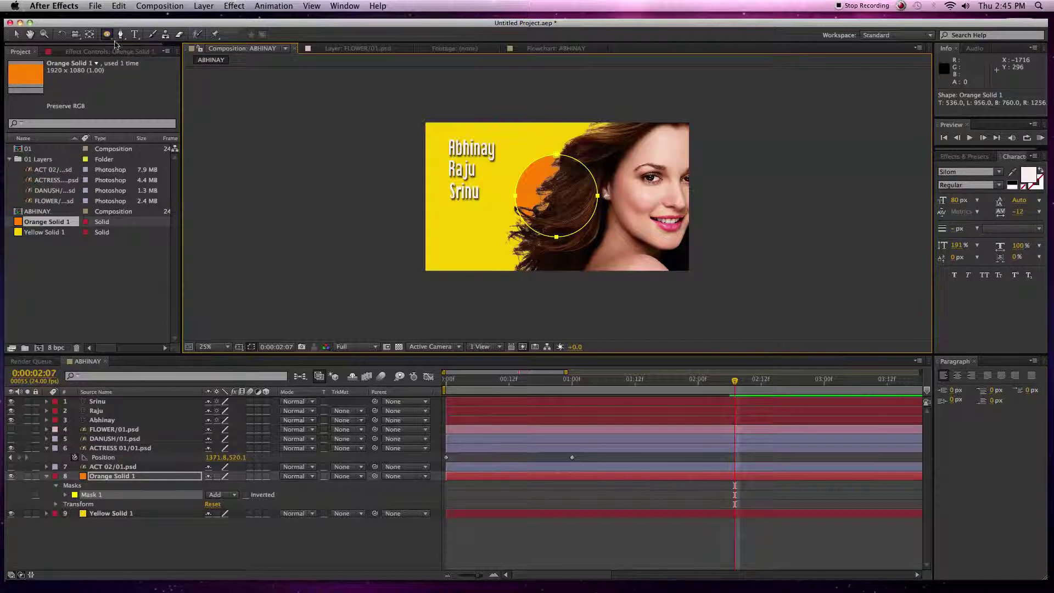
- Hide the mask outline and move the orange circle behind the three titles, to position 344, 348
{"action": "left_click", "coordinate": [253, 348]}
{"action": "left_click", "coordinate": [17, 34]}
{"action": "left_click", "coordinate": [549, 203]}
{"action": "left_click_drag", "start_coordinate": [523, 197], "coordinate": [464, 178]}
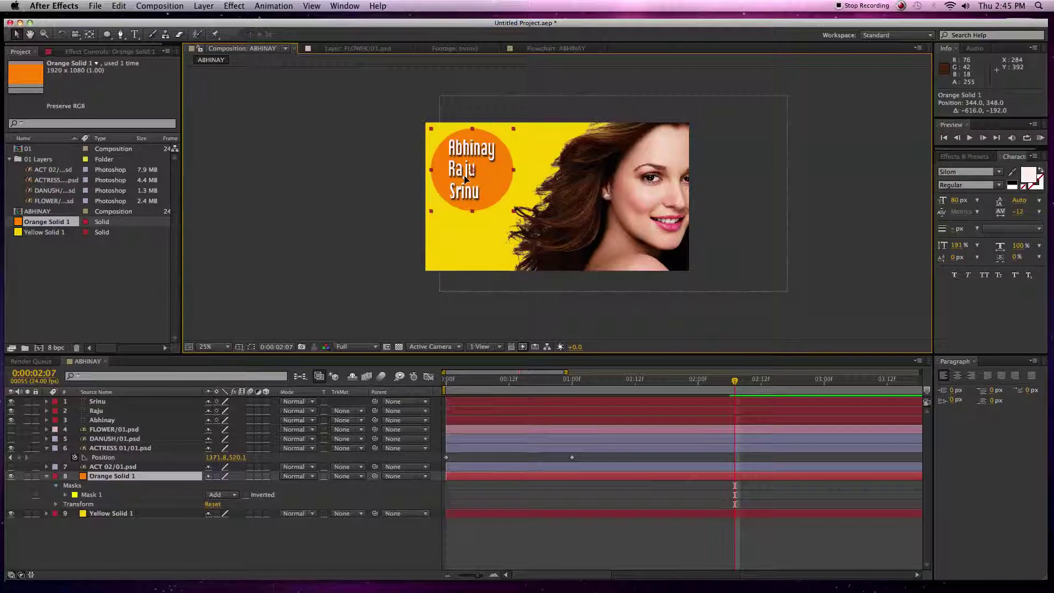
- At the third title's last Position keyframe (0:00:02:06), turn on Scale and Opacity keyframing for the orange solid
{"action": "left_click", "coordinate": [610, 405]}
{"action": "key", "text": "p"}
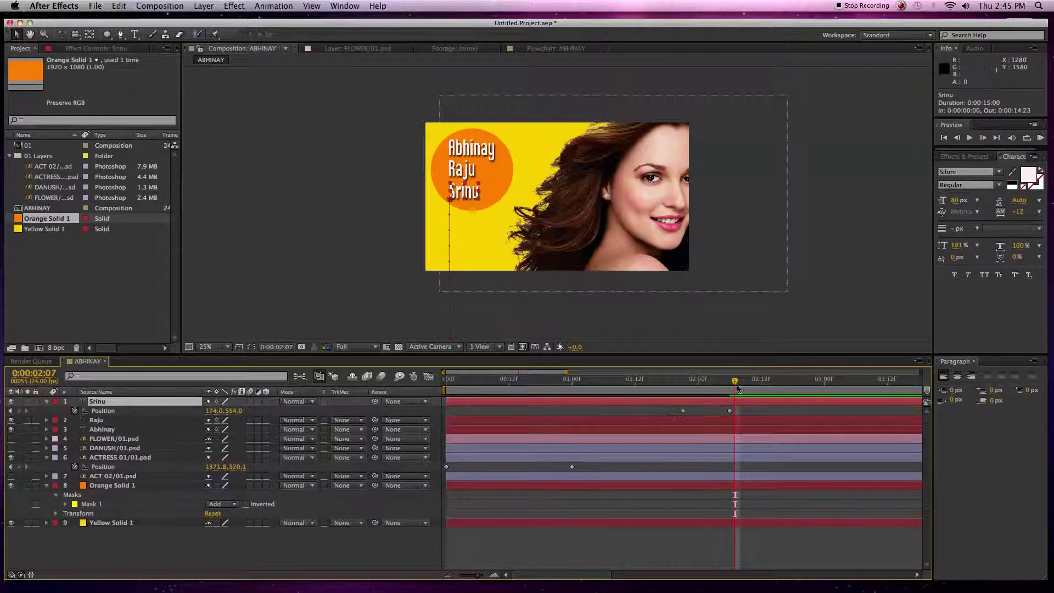
{"action": "left_click_drag", "start_coordinate": [732, 382], "coordinate": [729, 382]}
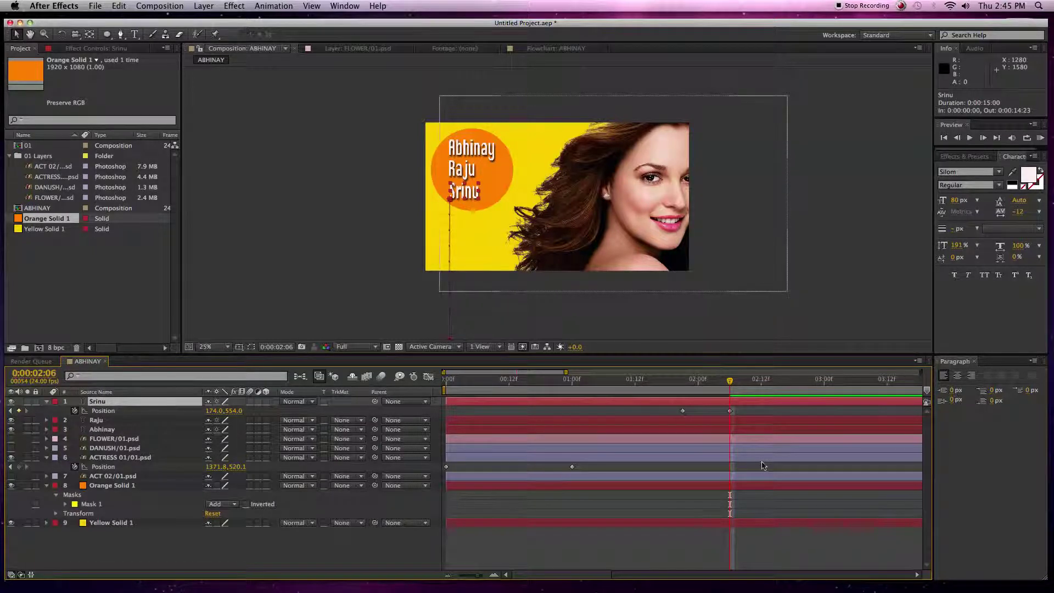
{"action": "left_click", "coordinate": [736, 488]}
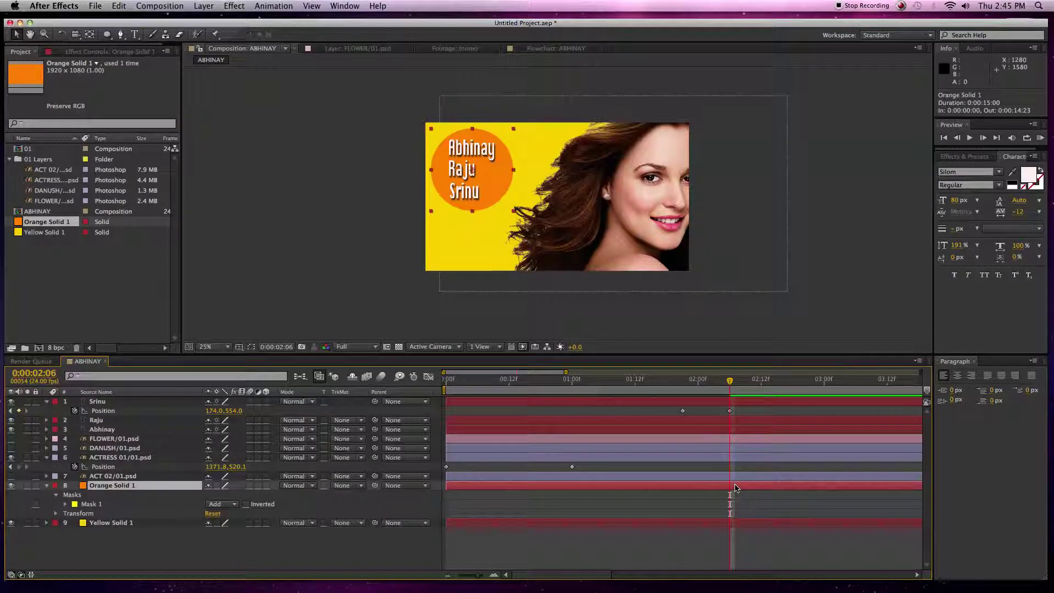
{"action": "key", "text": "s"}
{"action": "key", "text": "s"}
{"action": "left_click", "coordinate": [47, 486]}
{"action": "left_click", "coordinate": [56, 504]}
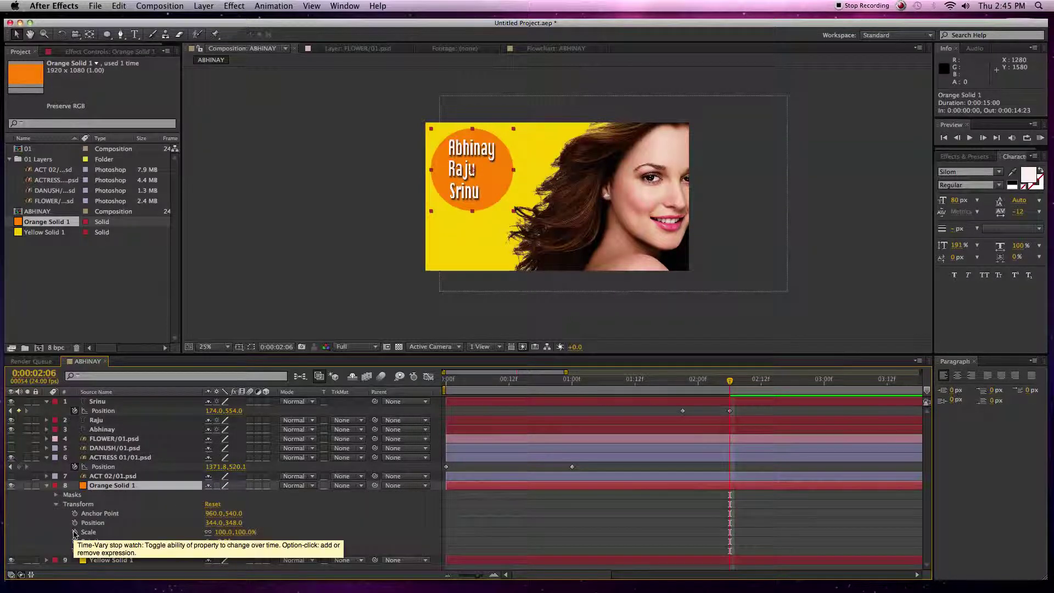
{"action": "left_click", "coordinate": [76, 533]}
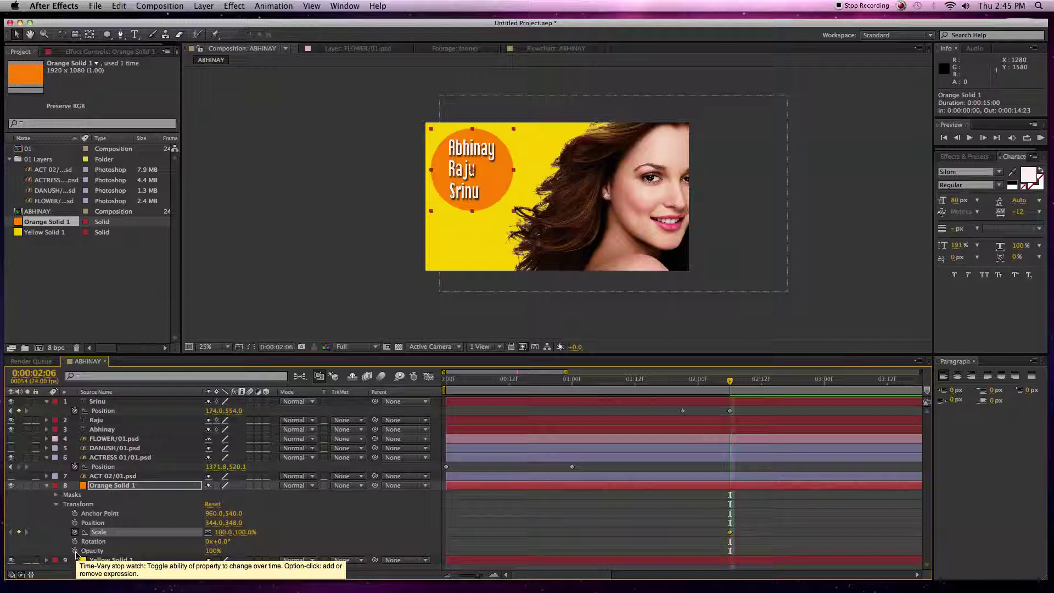
{"action": "left_click", "coordinate": [76, 552]}
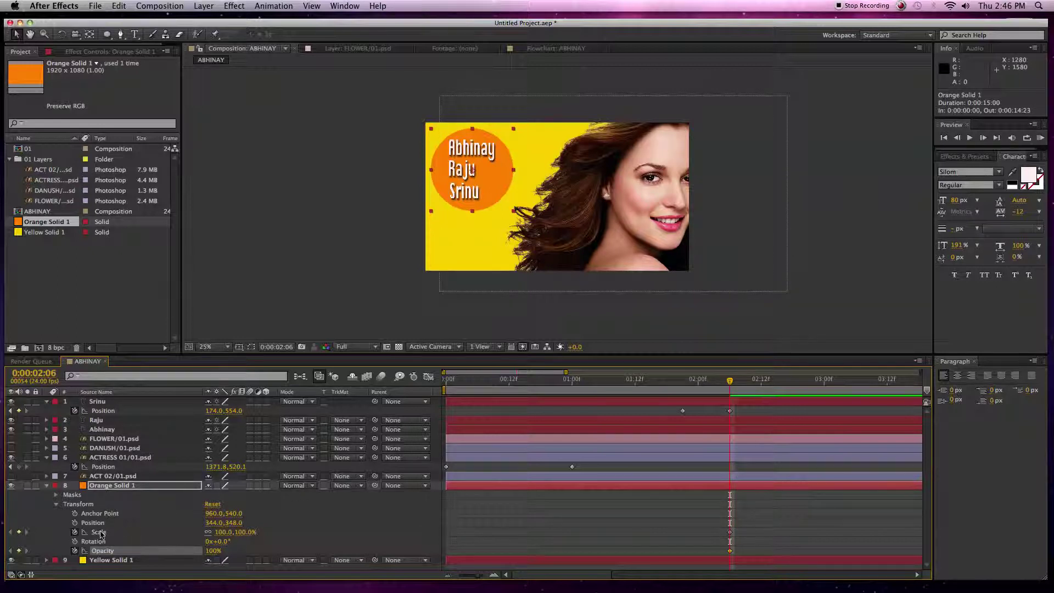
- Set the orange solid's Scale keyframe at 0:00:02:06 to 0%
{"action": "left_click", "coordinate": [222, 533]}
{"action": "type", "text": "0"}
{"action": "key", "text": "Return"}
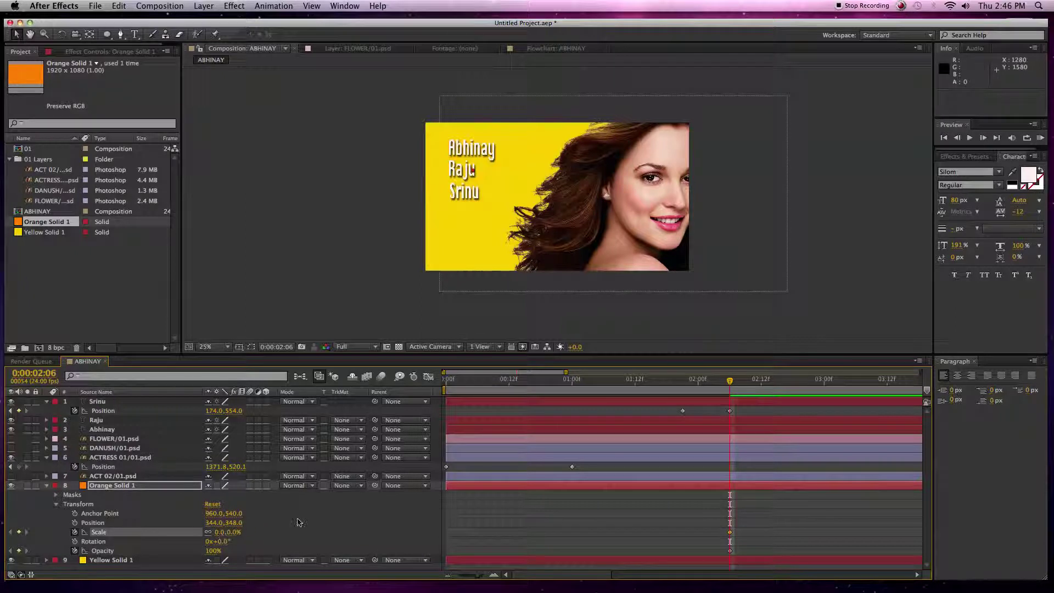
- Keyframe the orange solid's Scale at 200% at 0:00:02:13 so the circle grows behind the titles
{"action": "left_click", "coordinate": [770, 383]}
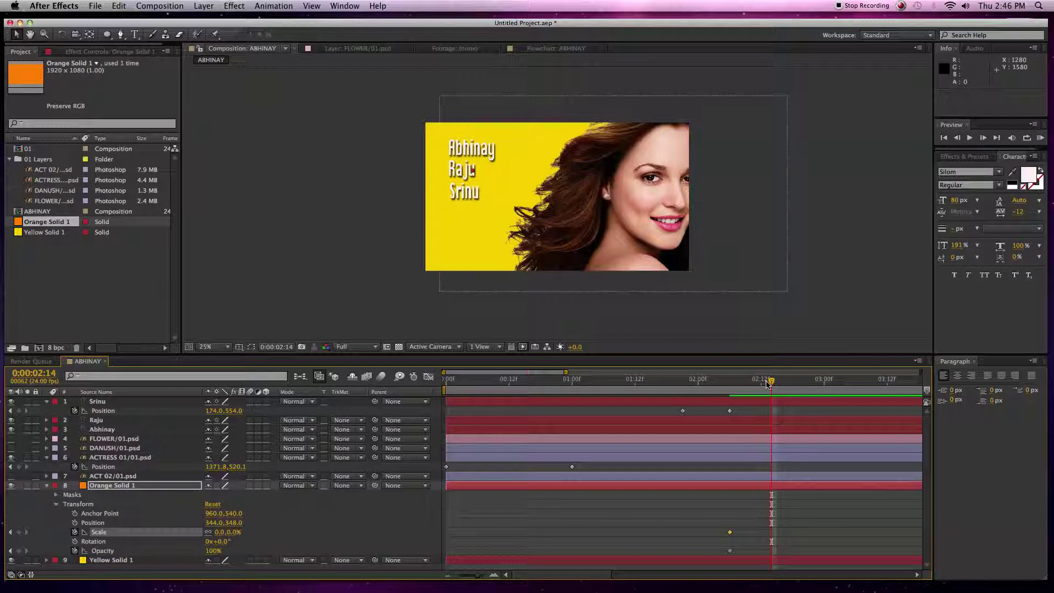
{"action": "left_click_drag", "start_coordinate": [768, 383], "coordinate": [727, 392]}
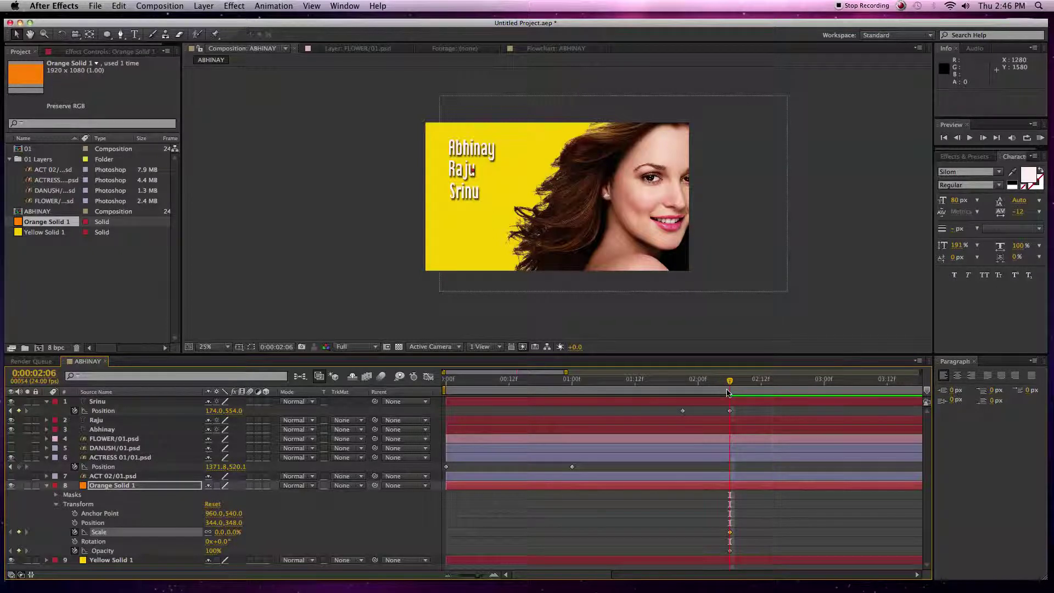
{"action": "key", "text": "space"}
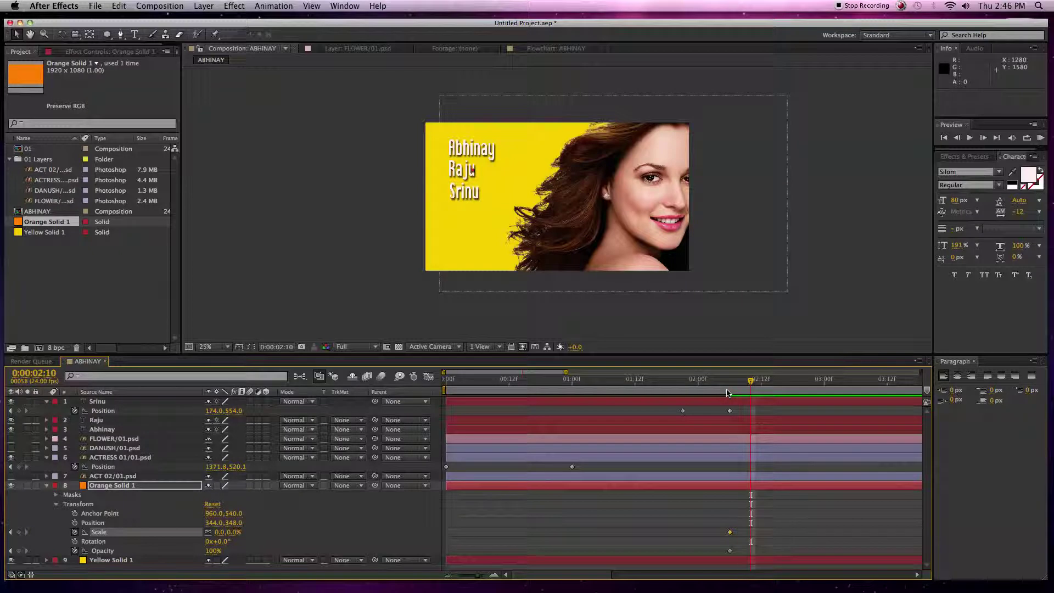
{"action": "key", "text": "Page_Down"}
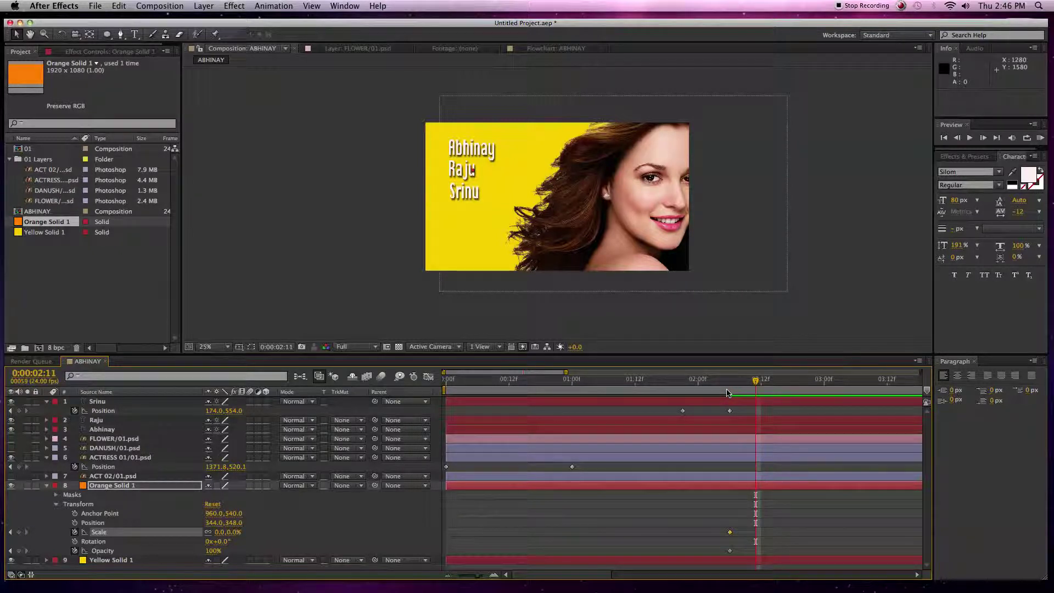
{"action": "key", "text": "Page_Down"}
{"action": "key", "text": "Page_Down"}
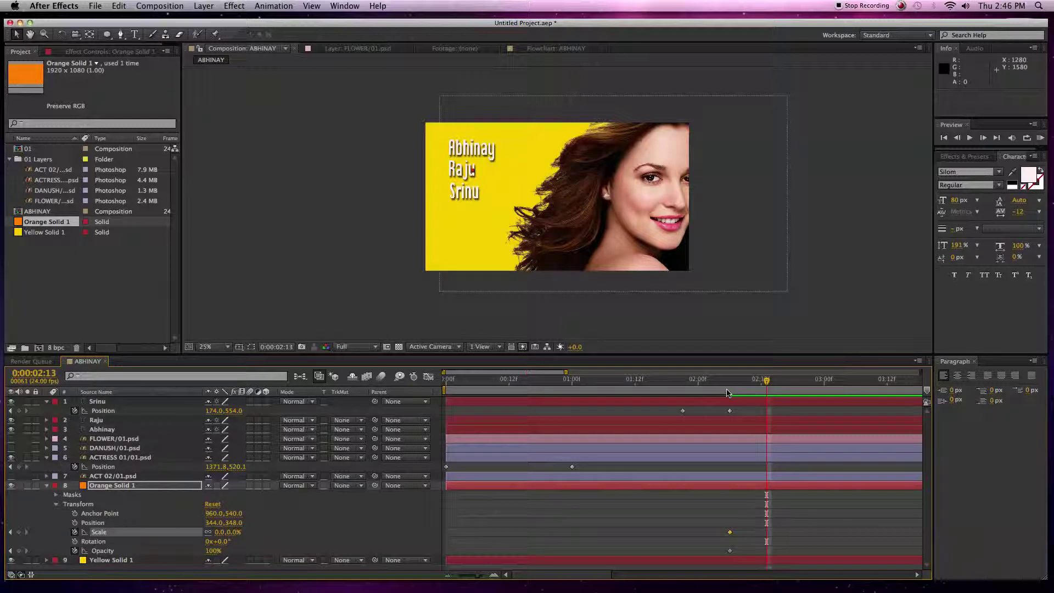
{"action": "left_click", "coordinate": [220, 531]}
{"action": "type", "text": "200"}
{"action": "key", "text": "Return"}
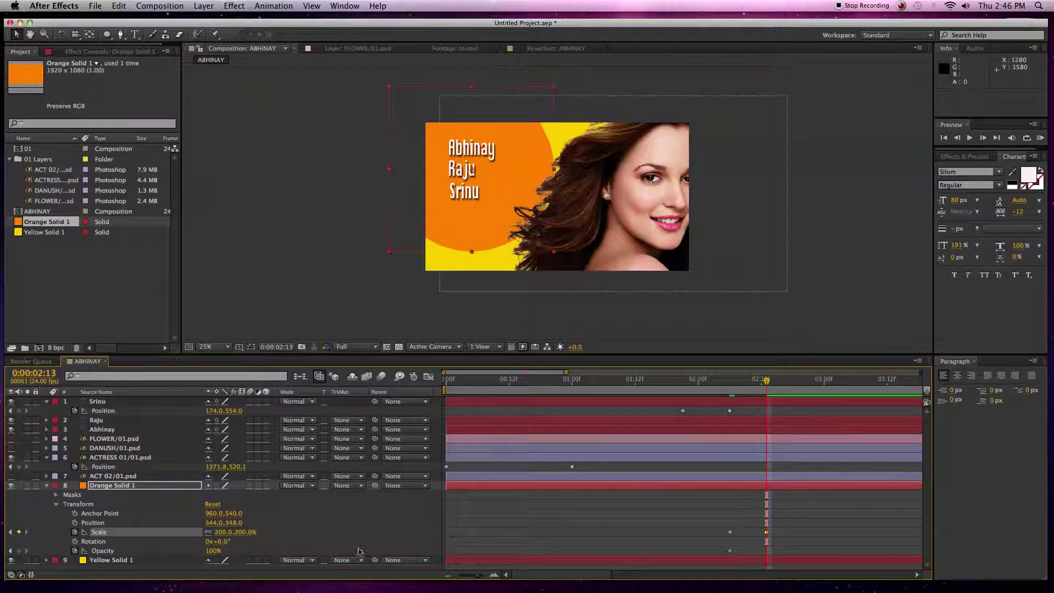
- Fade out the orange circle with Opacity keyframes of 100% at 0:00:02:10 and 0% at 0:00:02:13
{"action": "left_click", "coordinate": [746, 387]}
{"action": "left_click", "coordinate": [750, 390]}
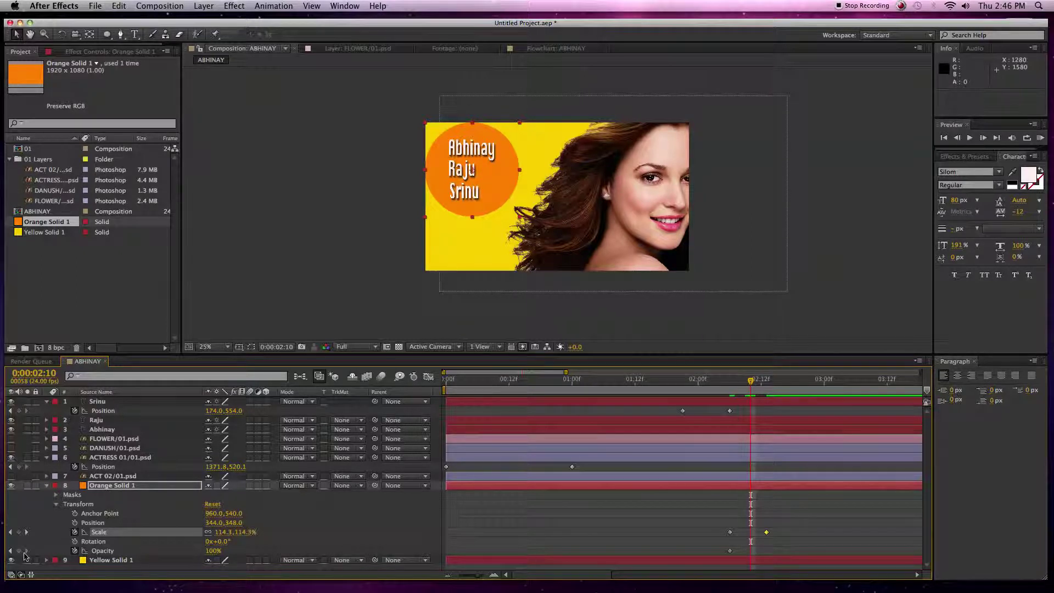
{"action": "left_click", "coordinate": [19, 551]}
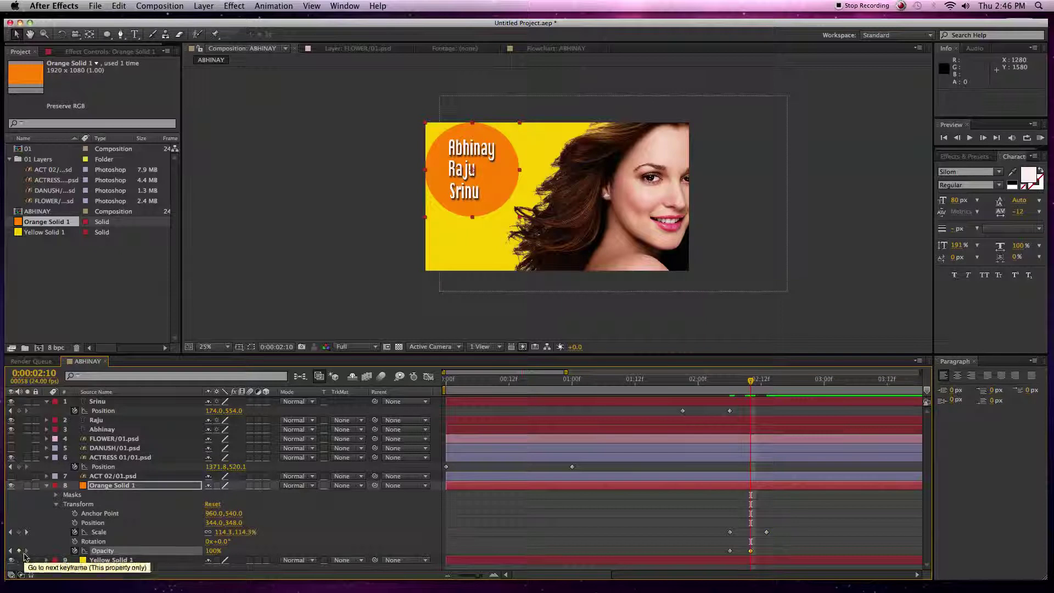
{"action": "left_click_drag", "start_coordinate": [751, 380], "coordinate": [767, 382]}
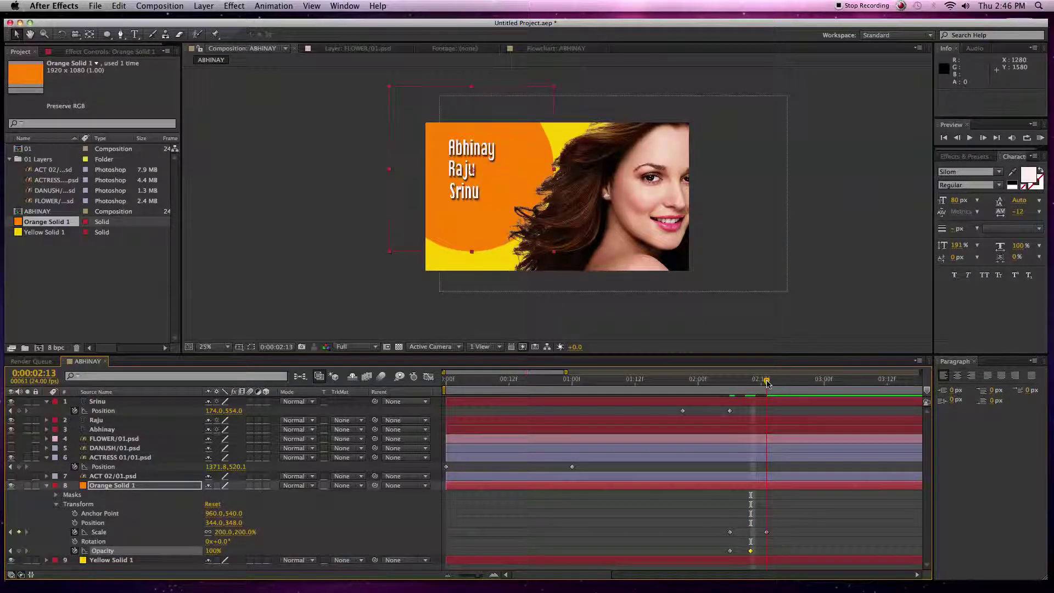
{"action": "left_click", "coordinate": [213, 551]}
{"action": "type", "text": "0"}
{"action": "key", "text": "Return"}
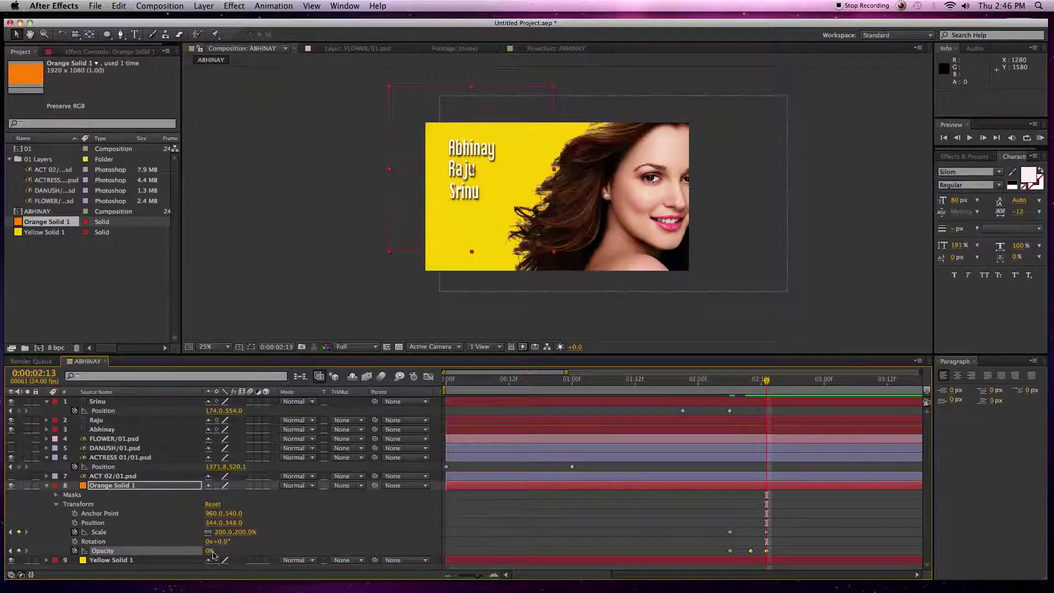
- Play and step through the frames from 0:00:02:05 to 0:00:02:13 to check the circle's growth and fade
{"action": "left_click", "coordinate": [730, 383]}
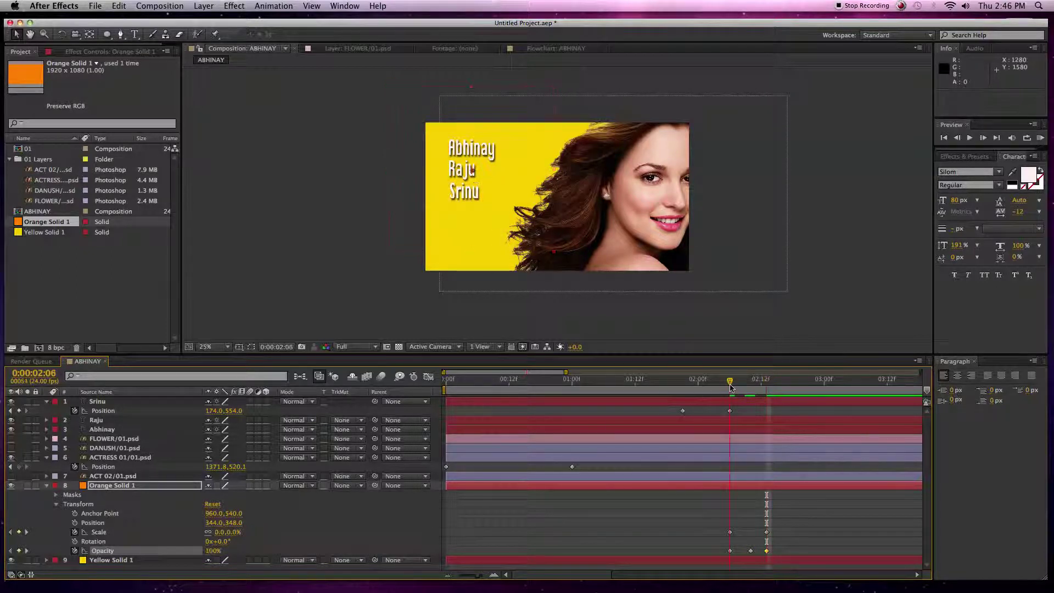
{"action": "key", "text": "space"}
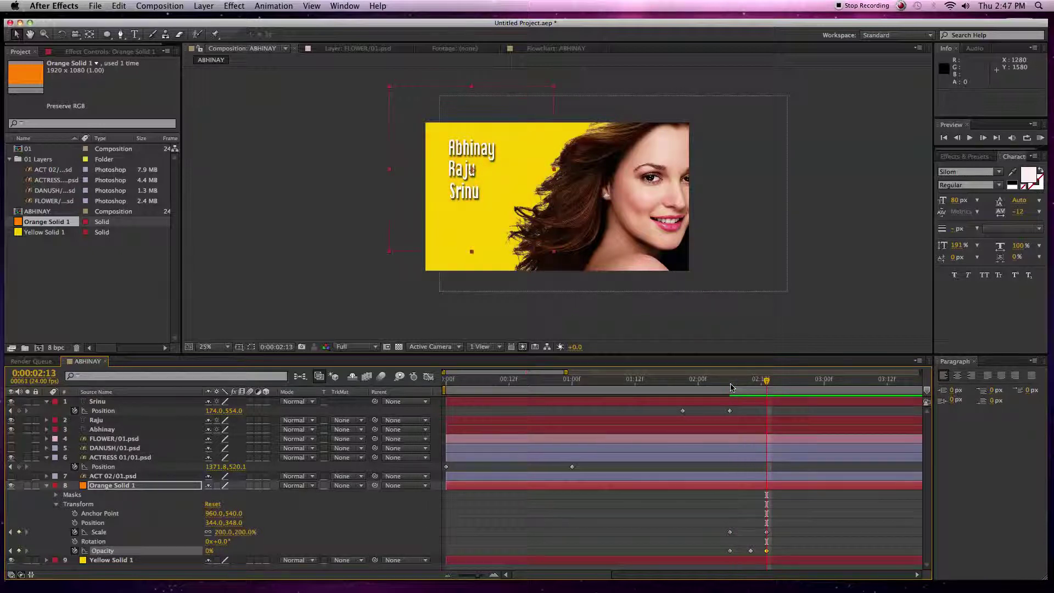
{"action": "key", "text": "Page_Up"}
{"action": "key", "text": "Page_Up"}
{"action": "key", "text": "Page_Up"}
{"action": "key", "text": "Page_Up"}
{"action": "key", "text": "Page_Up"}
{"action": "key", "text": "Page_Up"}
{"action": "key", "text": "Page_Up"}
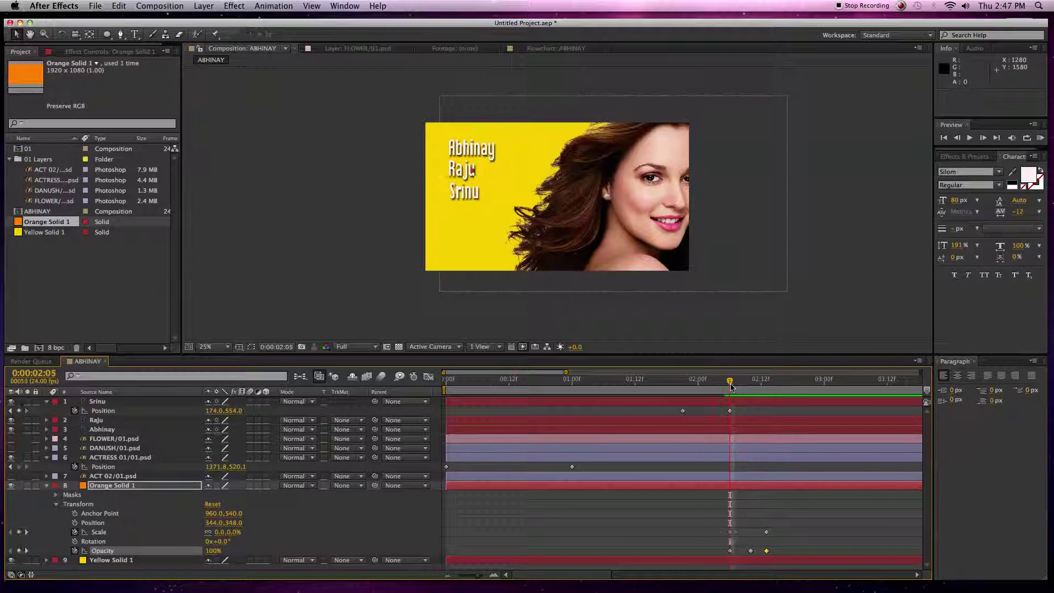
{"action": "key", "text": "Page_Down"}
{"action": "key", "text": "Page_Down"}
{"action": "key", "text": "Page_Down"}
{"action": "key", "text": "Page_Down"}
{"action": "key", "text": "Page_Down"}
{"action": "key", "text": "Page_Down"}
{"action": "key", "text": "Page_Down"}
{"action": "key", "text": "Page_Down"}
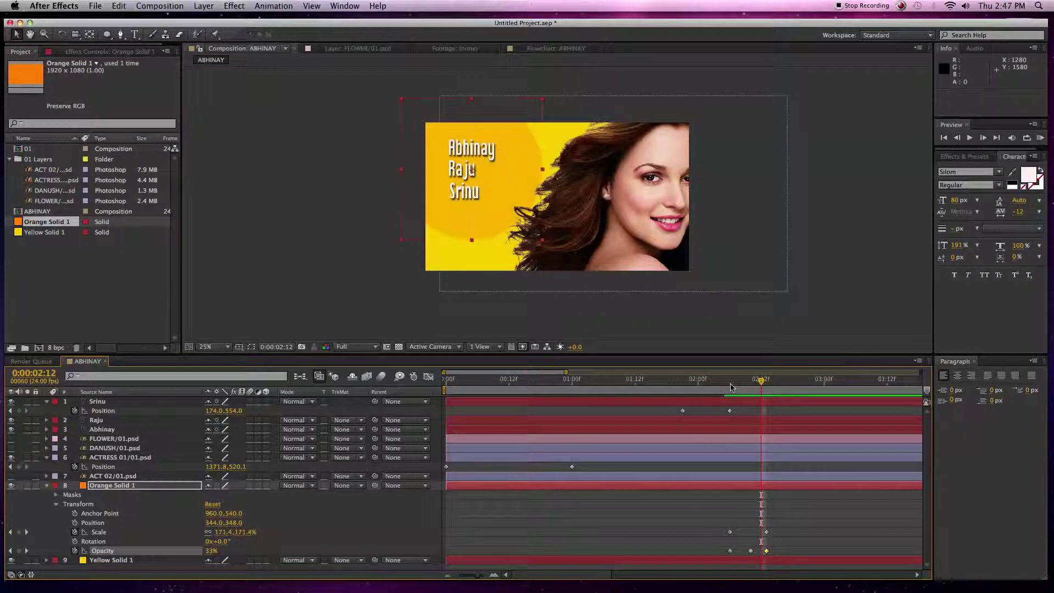
{"action": "key", "text": "Page_Up"}
{"action": "key", "text": "Page_Up"}
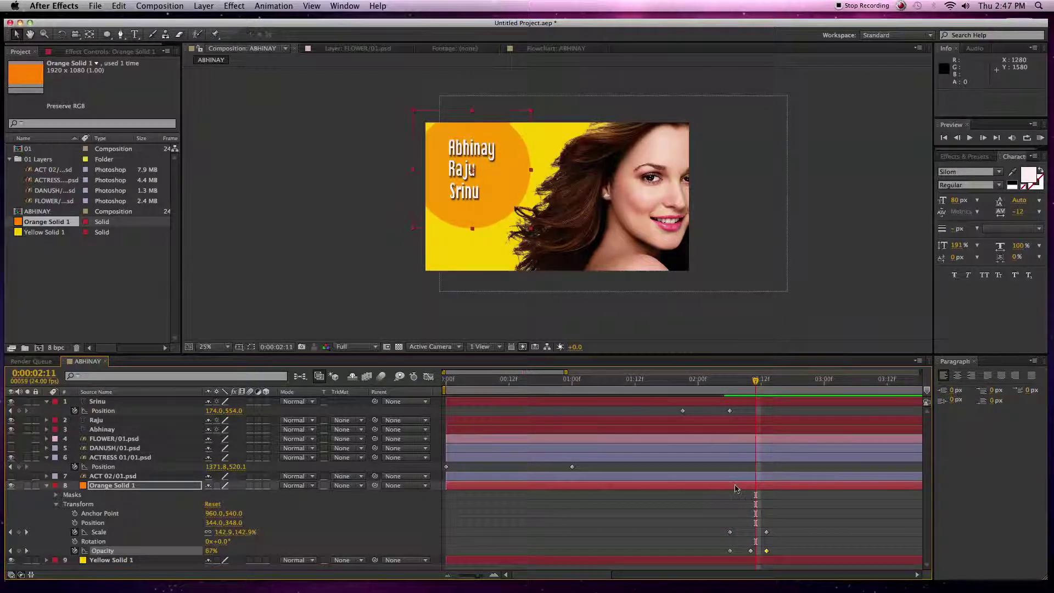
- Duplicate the orange solid, offset the copy three frames later in the timeline, and reveal its Scale and Opacity keyframes
{"action": "left_click", "coordinate": [736, 487]}
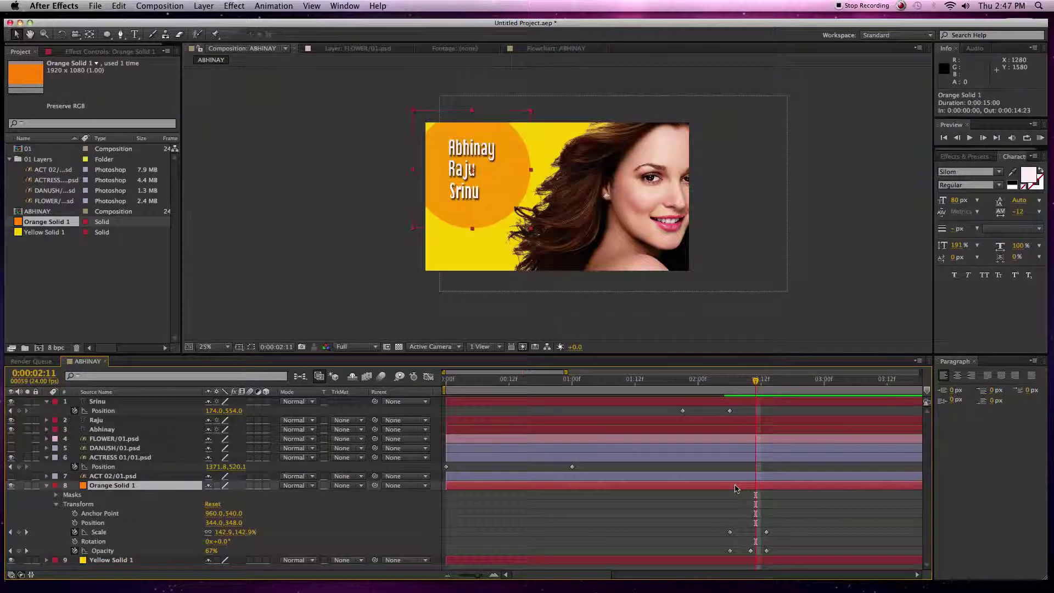
{"action": "key", "text": "super+d"}
{"action": "left_click_drag", "start_coordinate": [736, 490], "coordinate": [752, 489]}
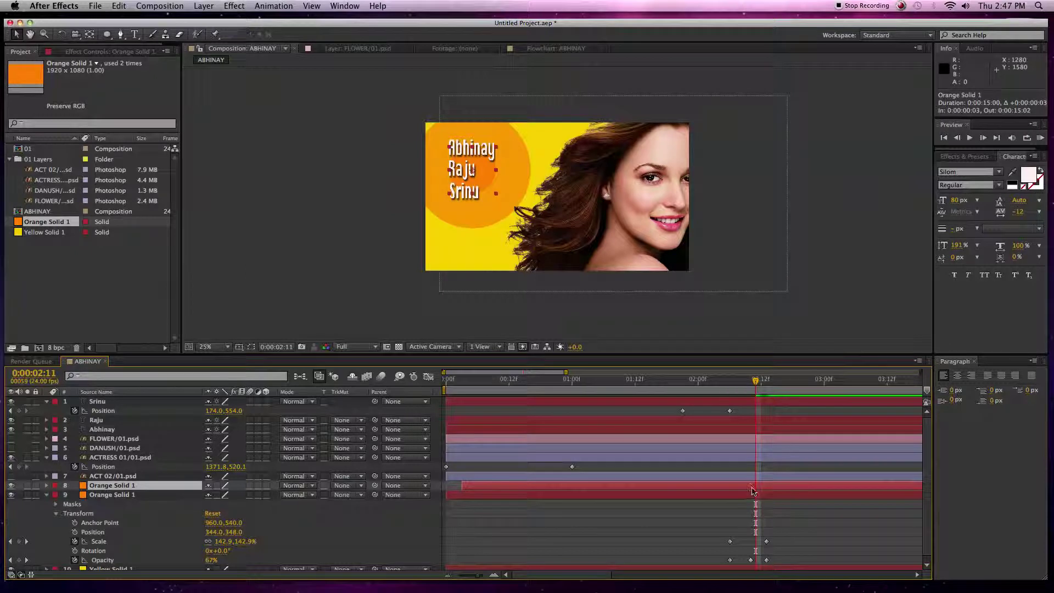
{"action": "key", "text": "u"}
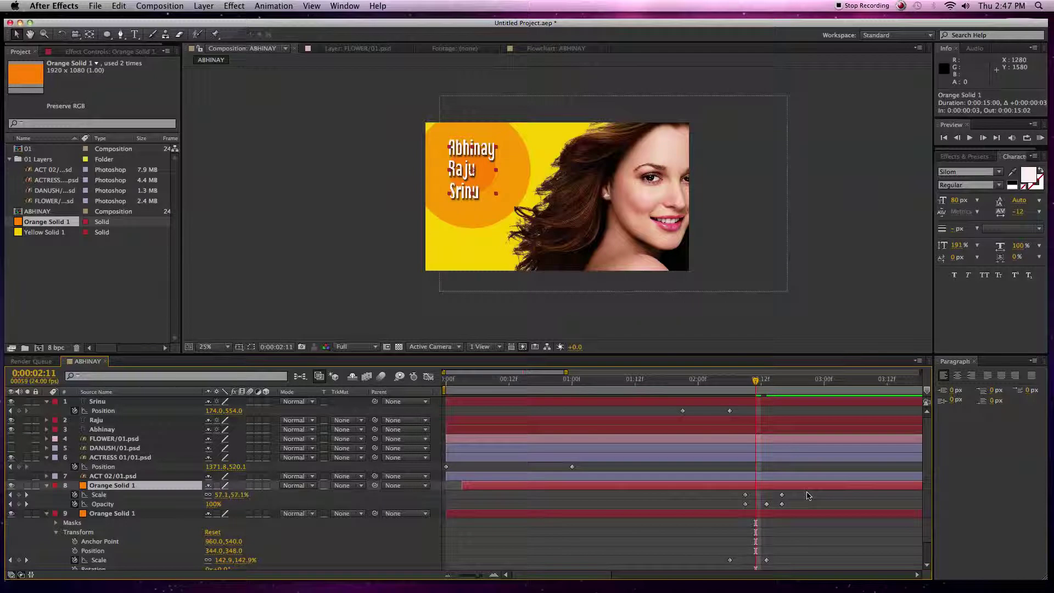
- Add two more orange solid copies starting at about 0:00:00:10 and 0:00:00:16, and shift the first copy's start to 0:00:00:04
{"action": "key", "text": "super+d"}
{"action": "left_click_drag", "start_coordinate": [789, 487], "coordinate": [851, 488]}
{"action": "key", "text": "super+d"}
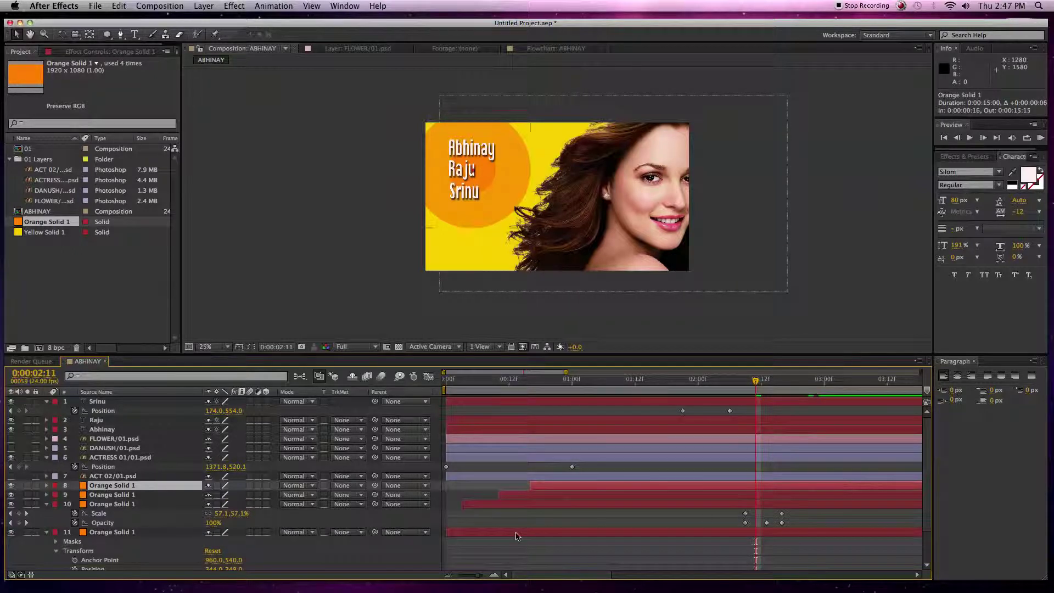
{"action": "left_click_drag", "start_coordinate": [485, 509], "coordinate": [490, 509]}
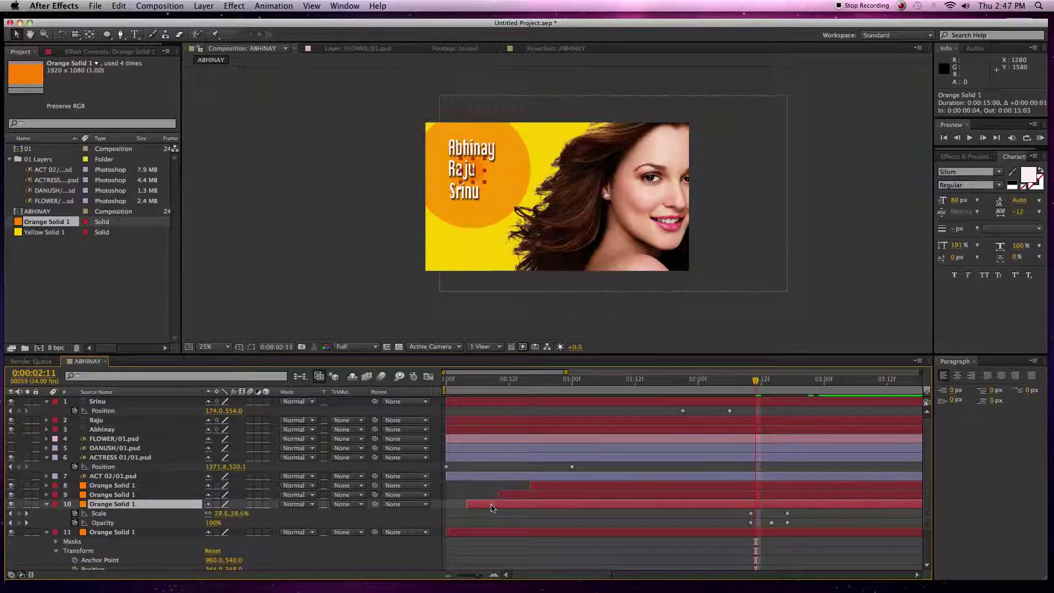
- Preview the staggered orange circles from 0:00:01:16
{"action": "left_click", "coordinate": [657, 380]}
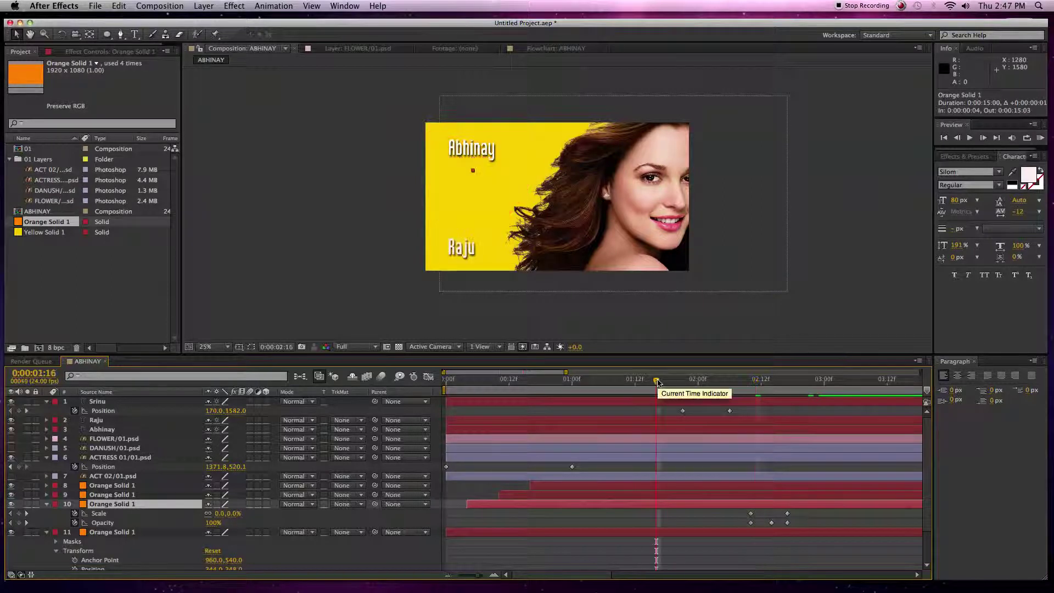
{"action": "key", "text": "space"}
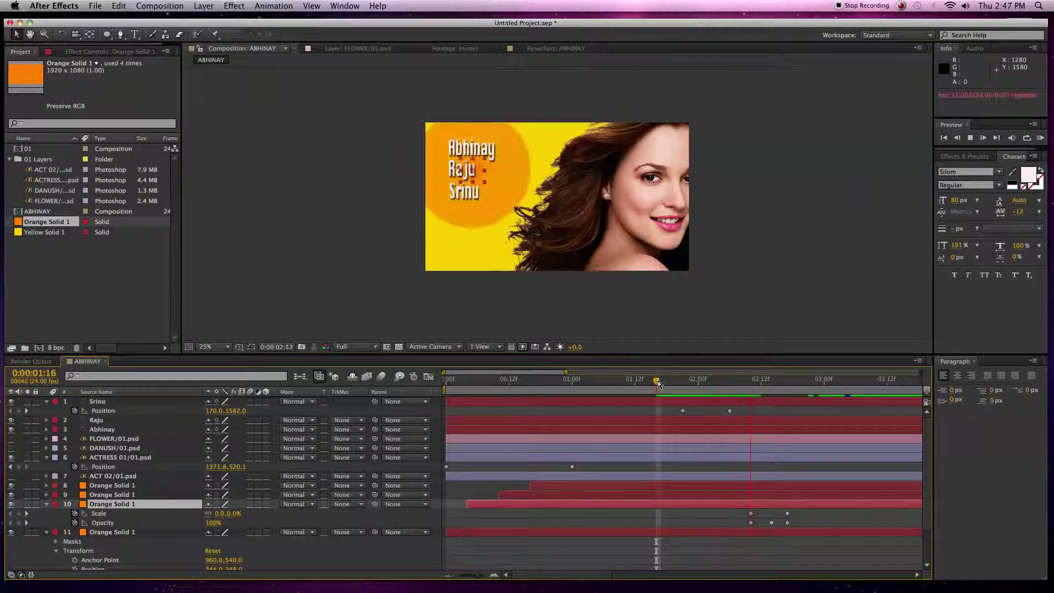